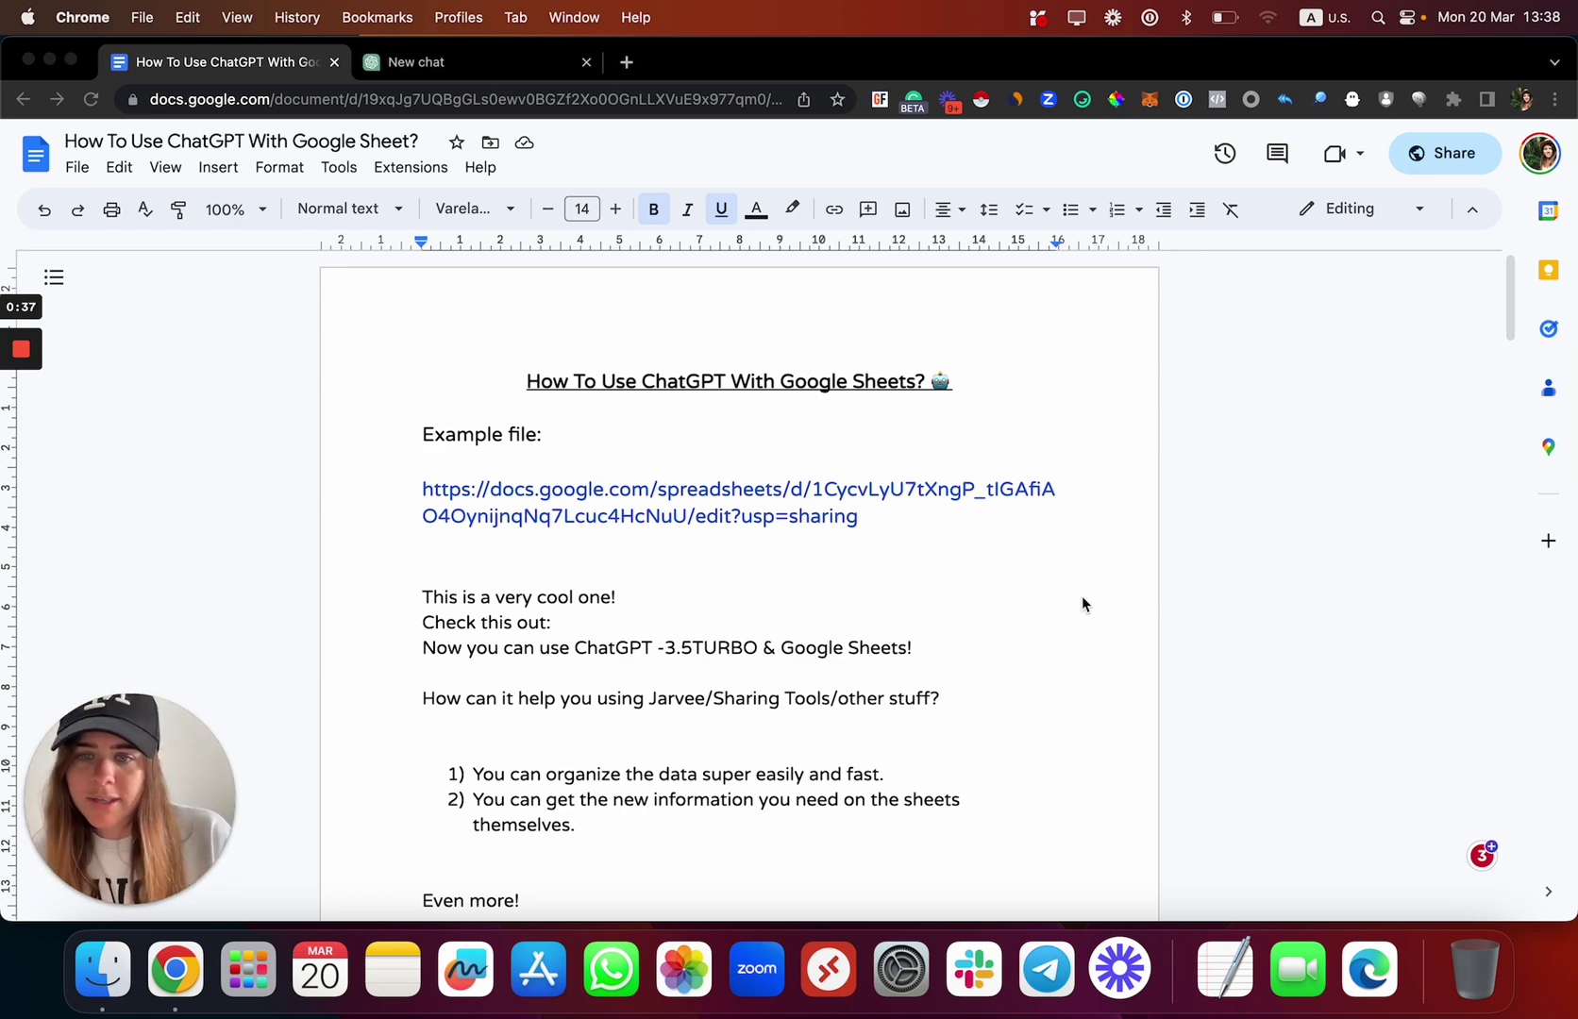
Step: Open the example spreadsheet linked under "Example file" in the guide document
scroll(1075, 618, down, 1)
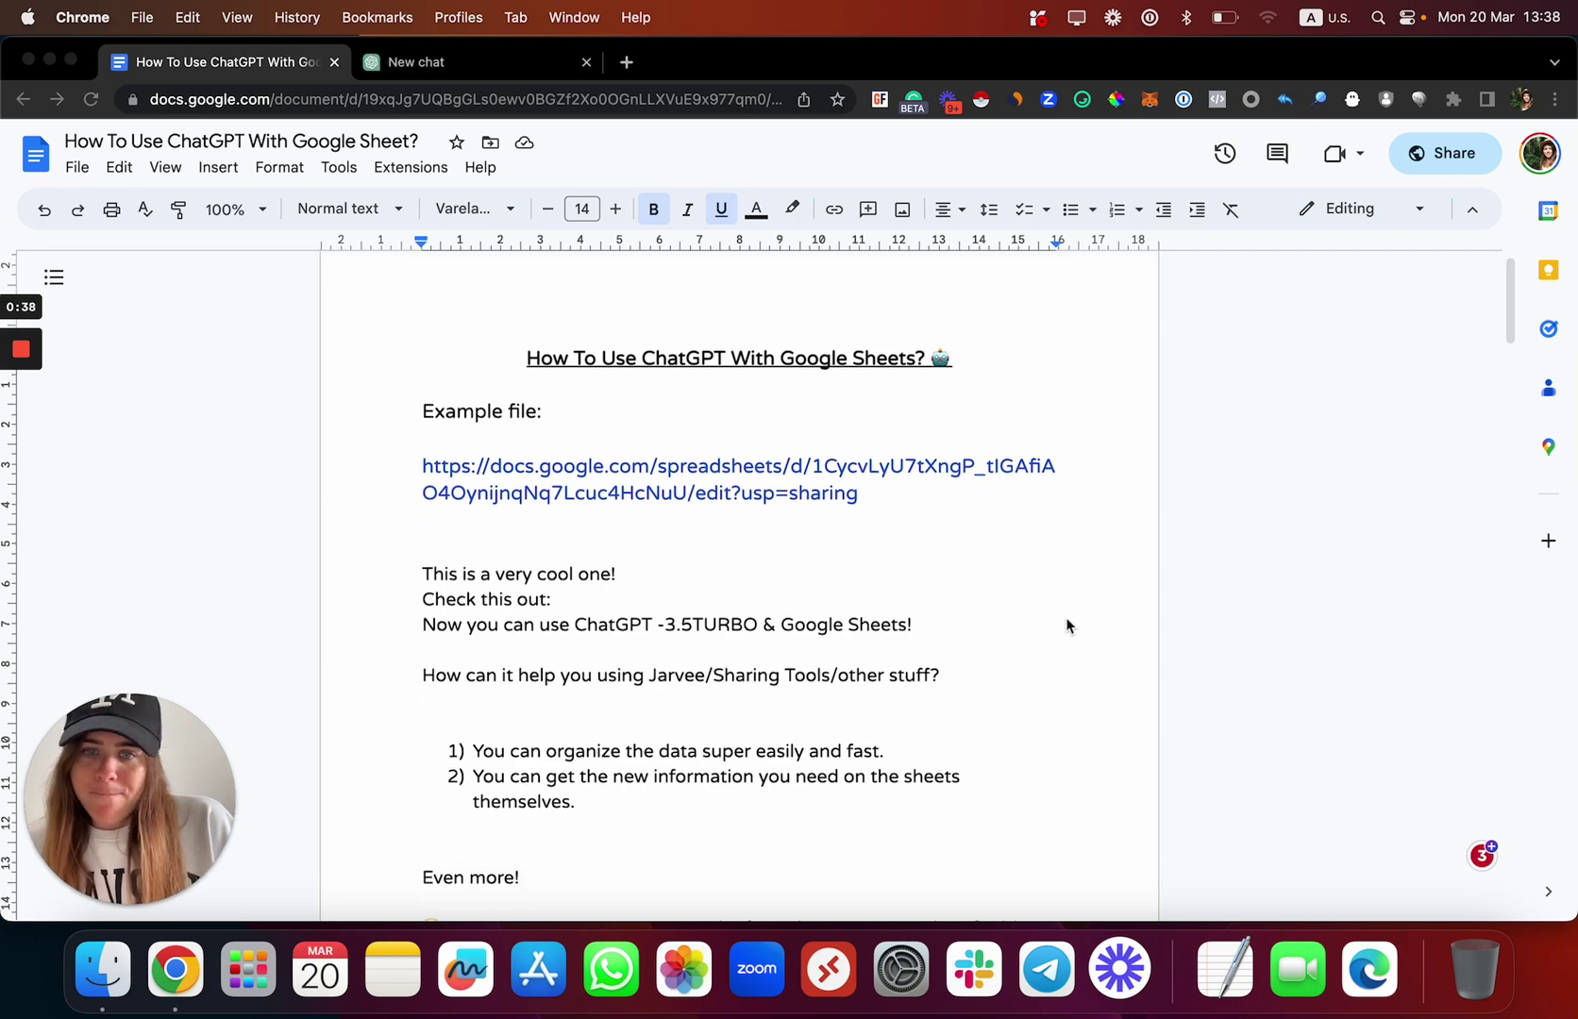
click(1031, 658)
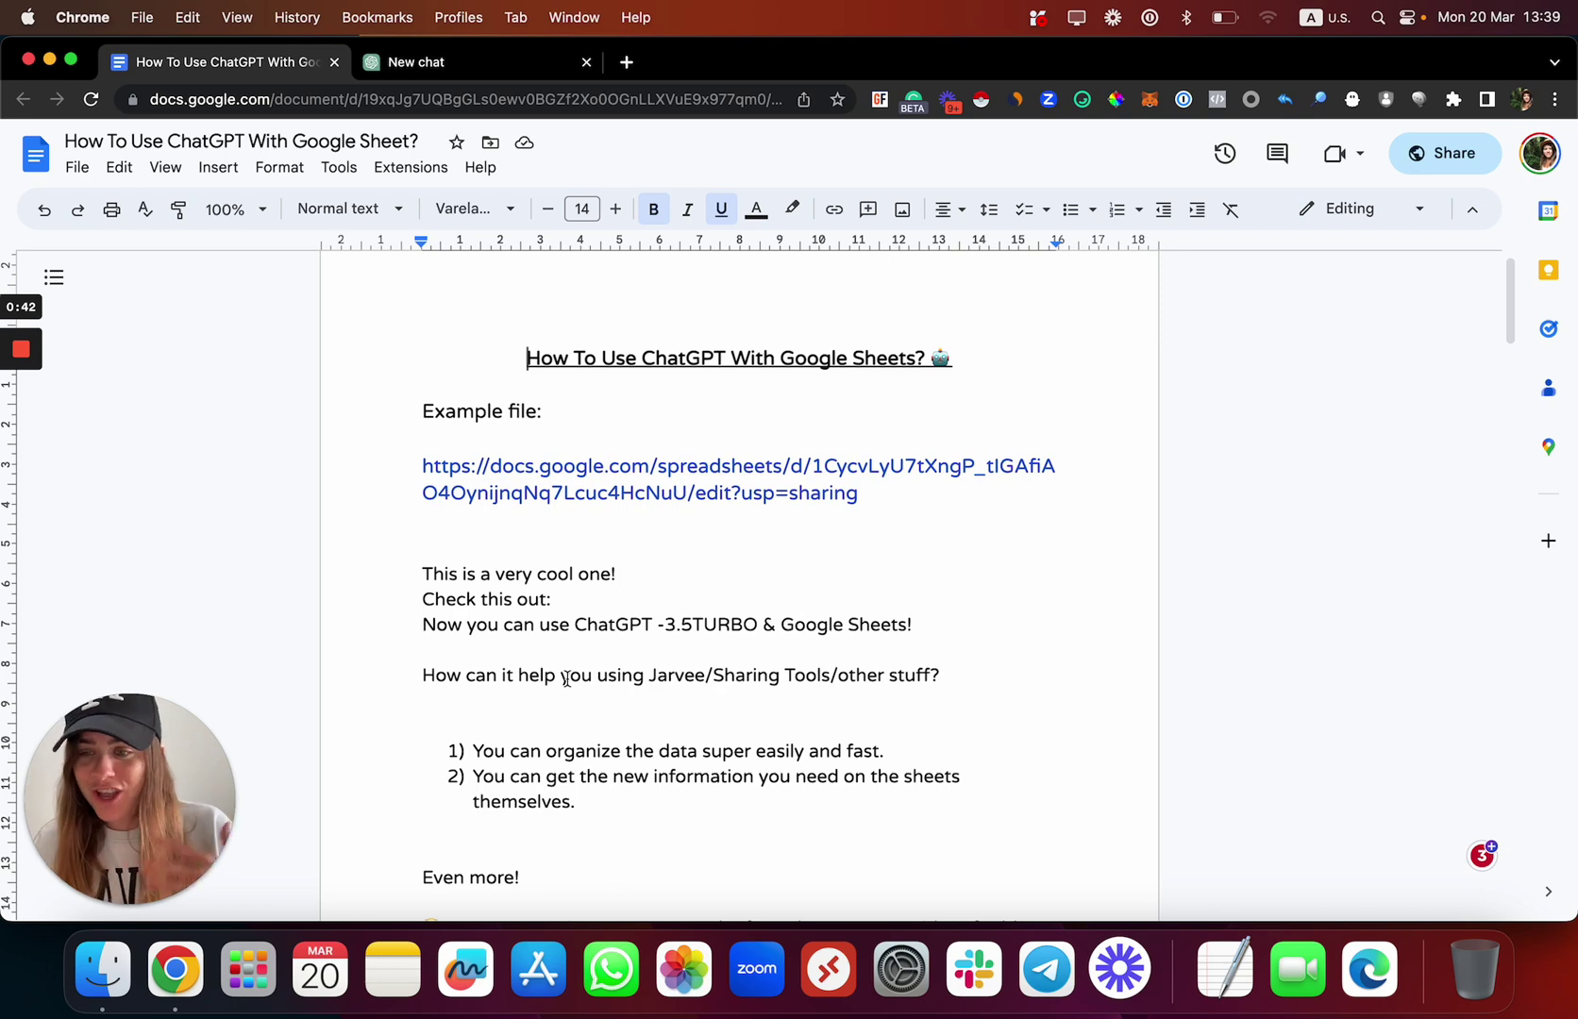
scroll(563, 676, up, 1)
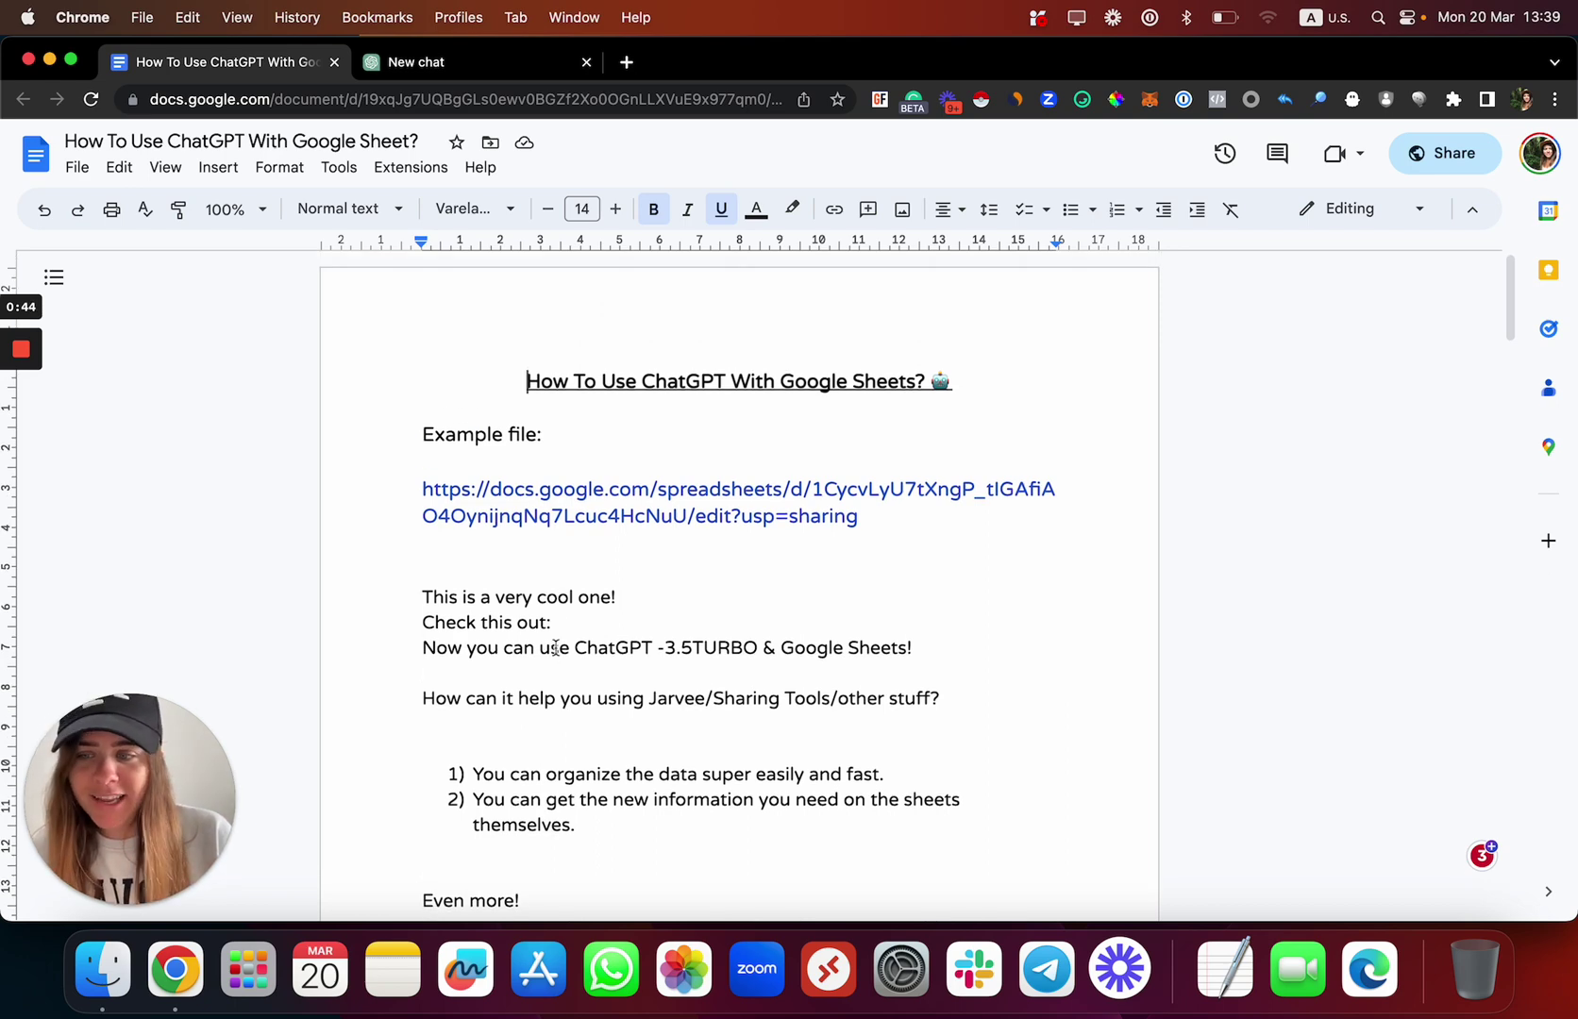
click(585, 515)
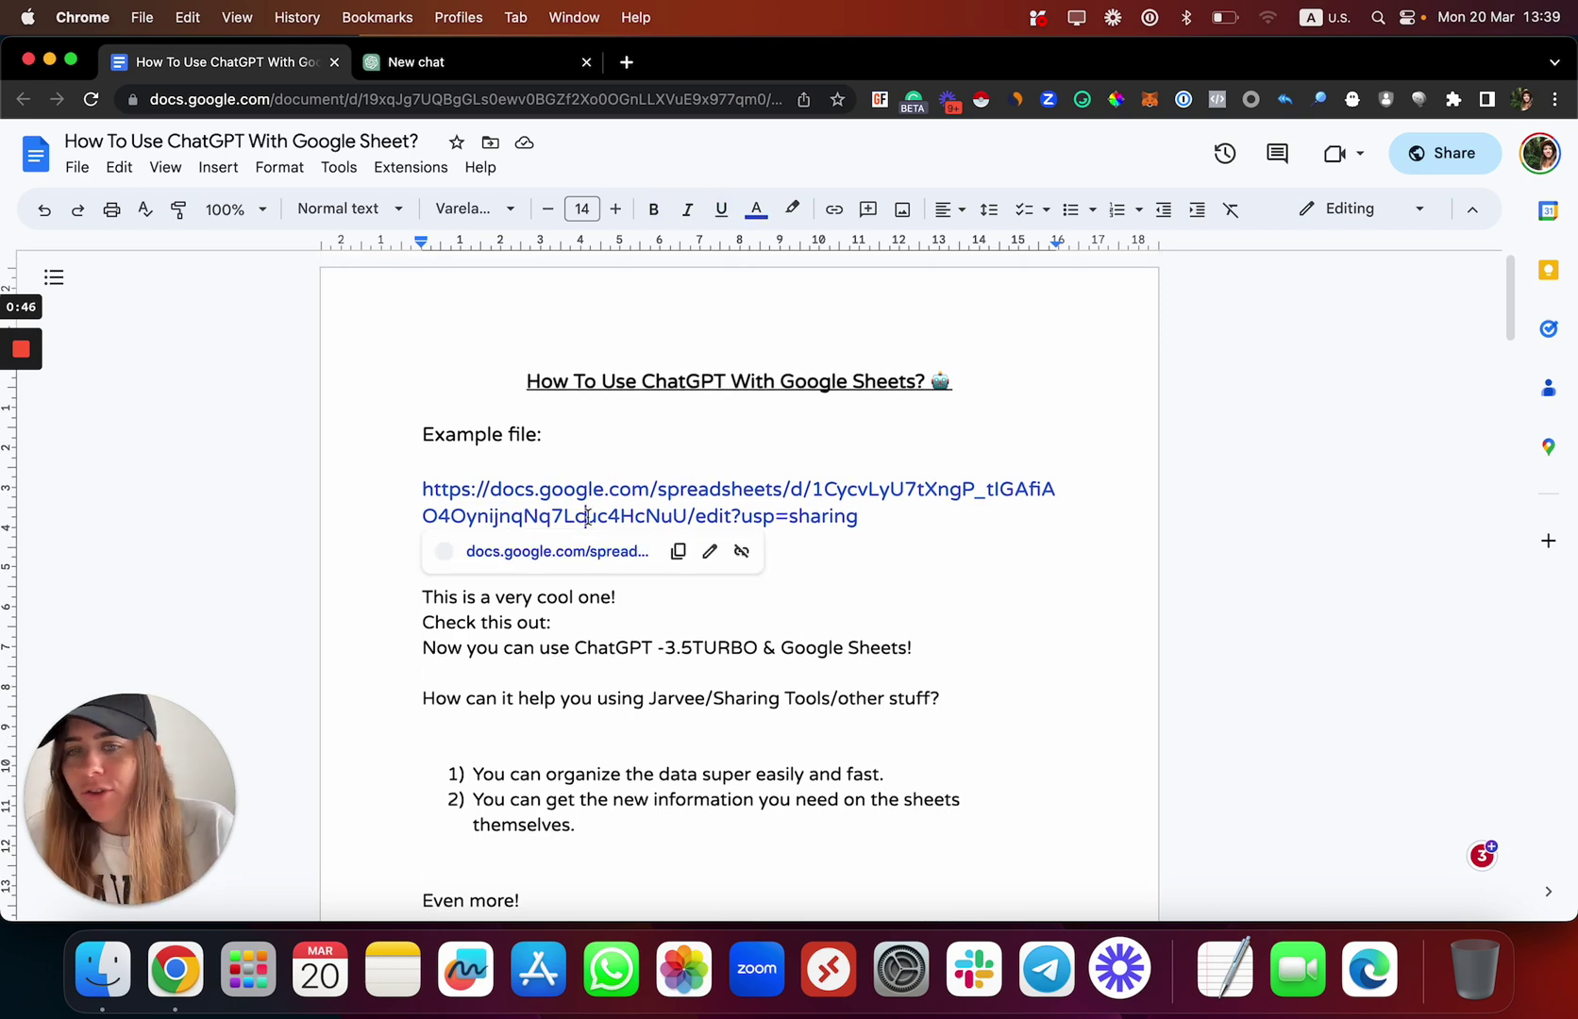
click(595, 546)
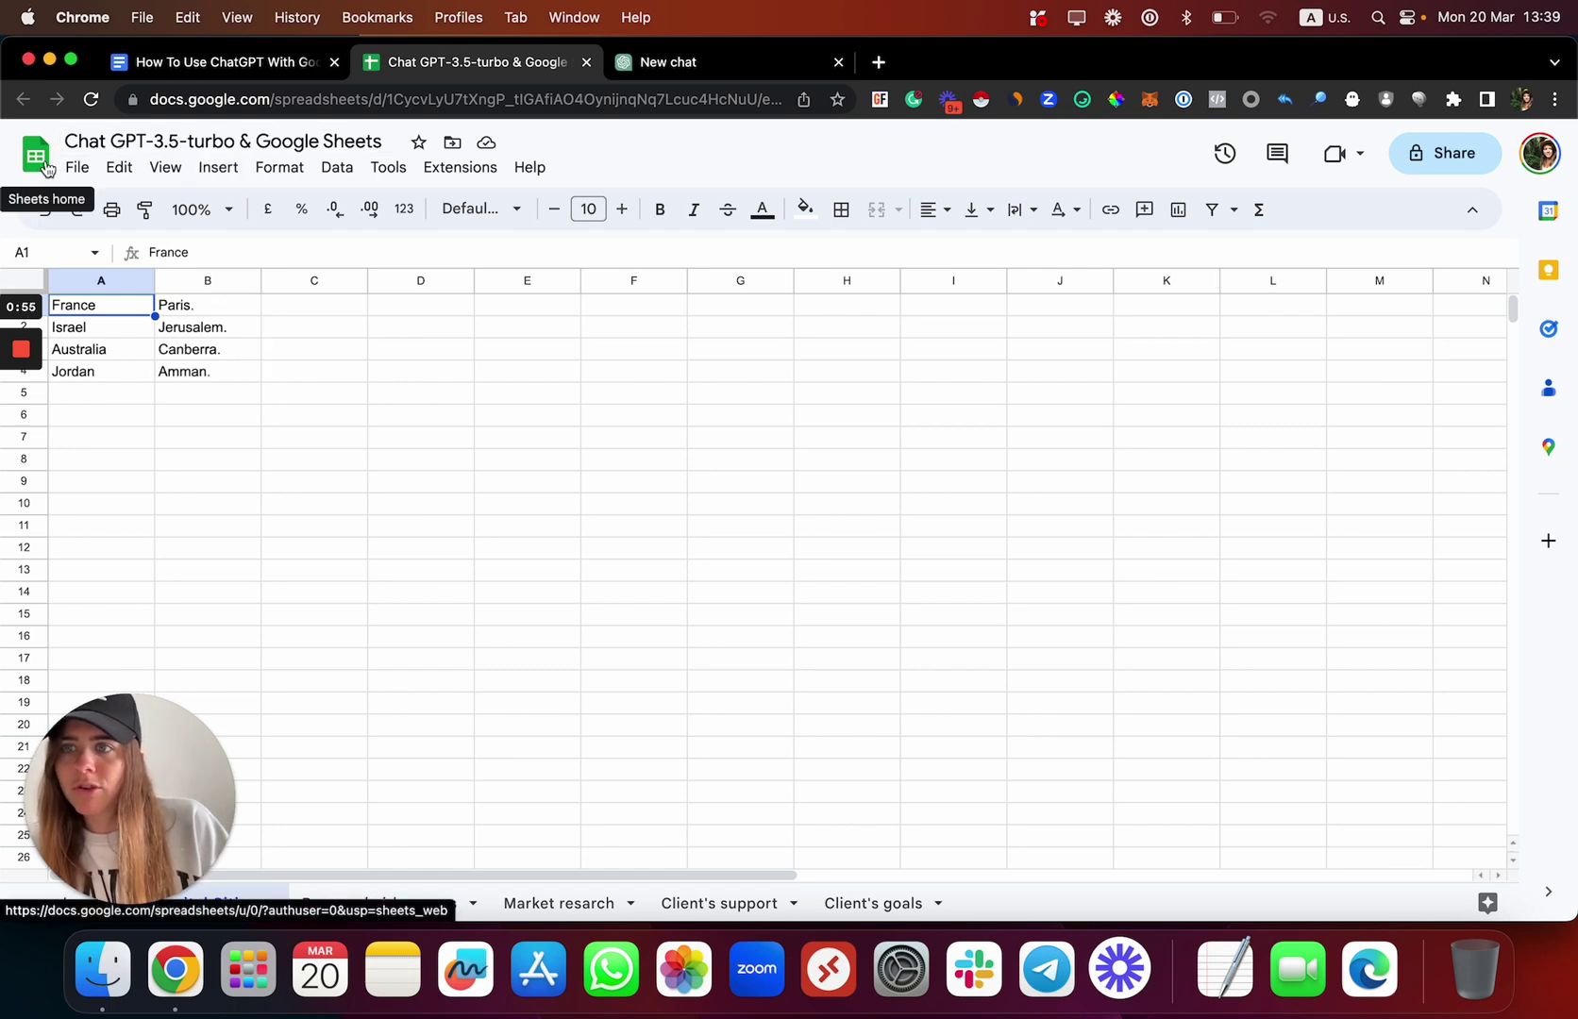
Step: Open the spreadsheet's Apps Script project and look over the Code.gs script
click(372, 170)
mouse_move(491, 170)
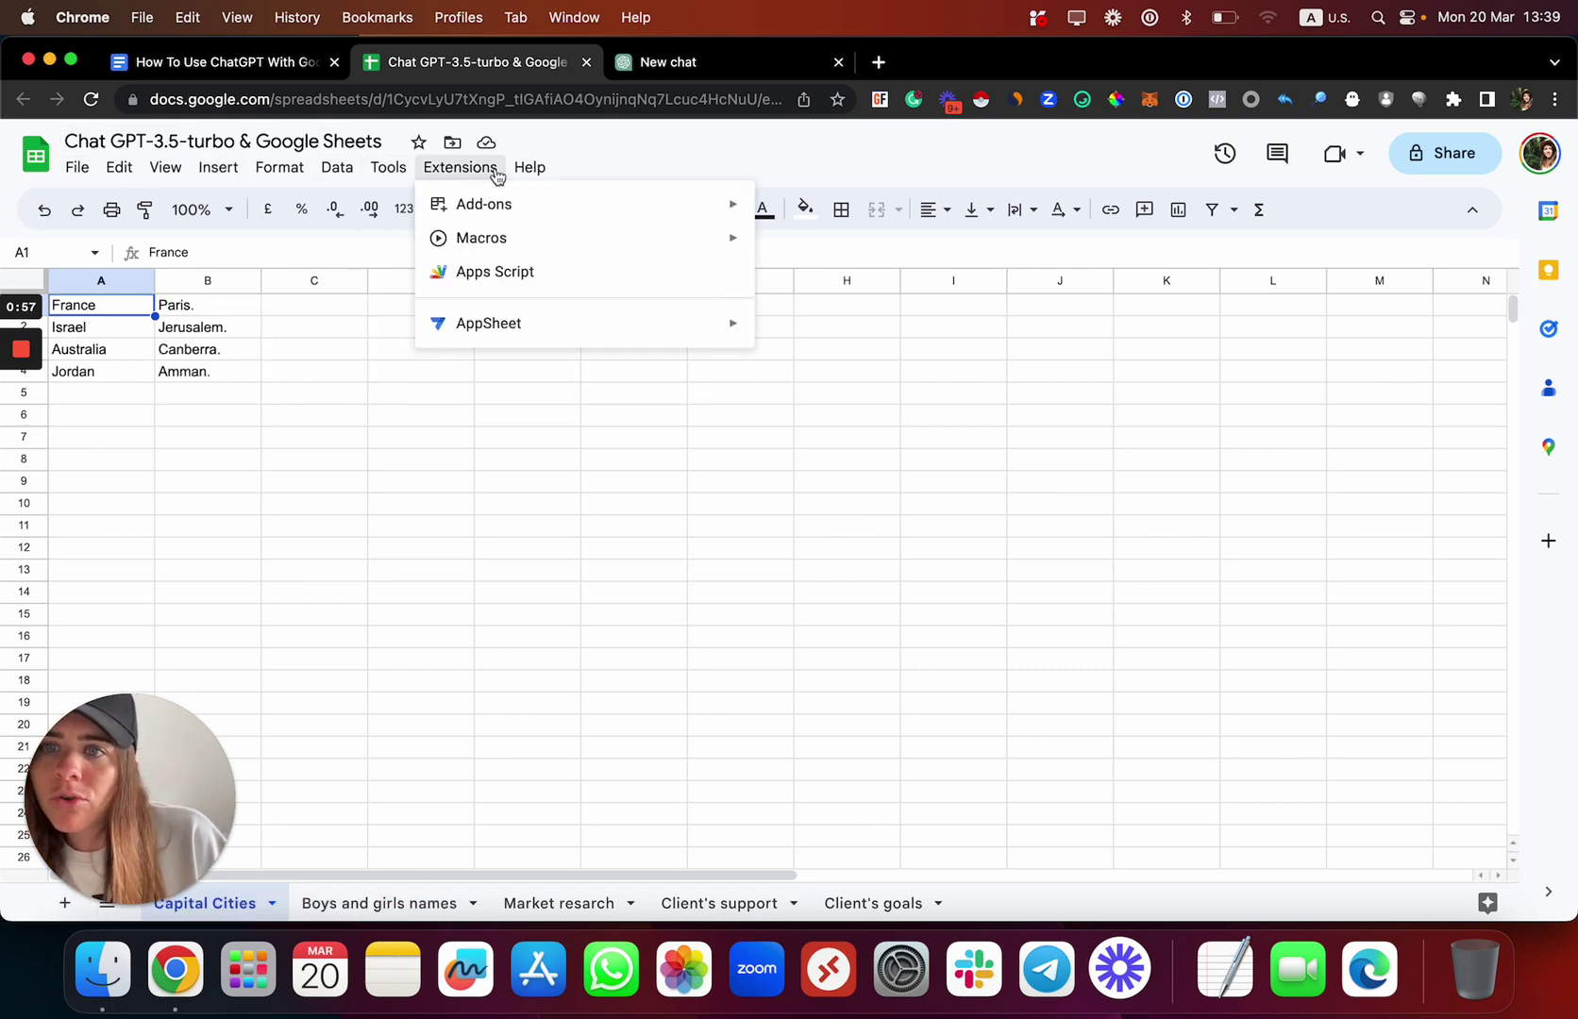
click(473, 270)
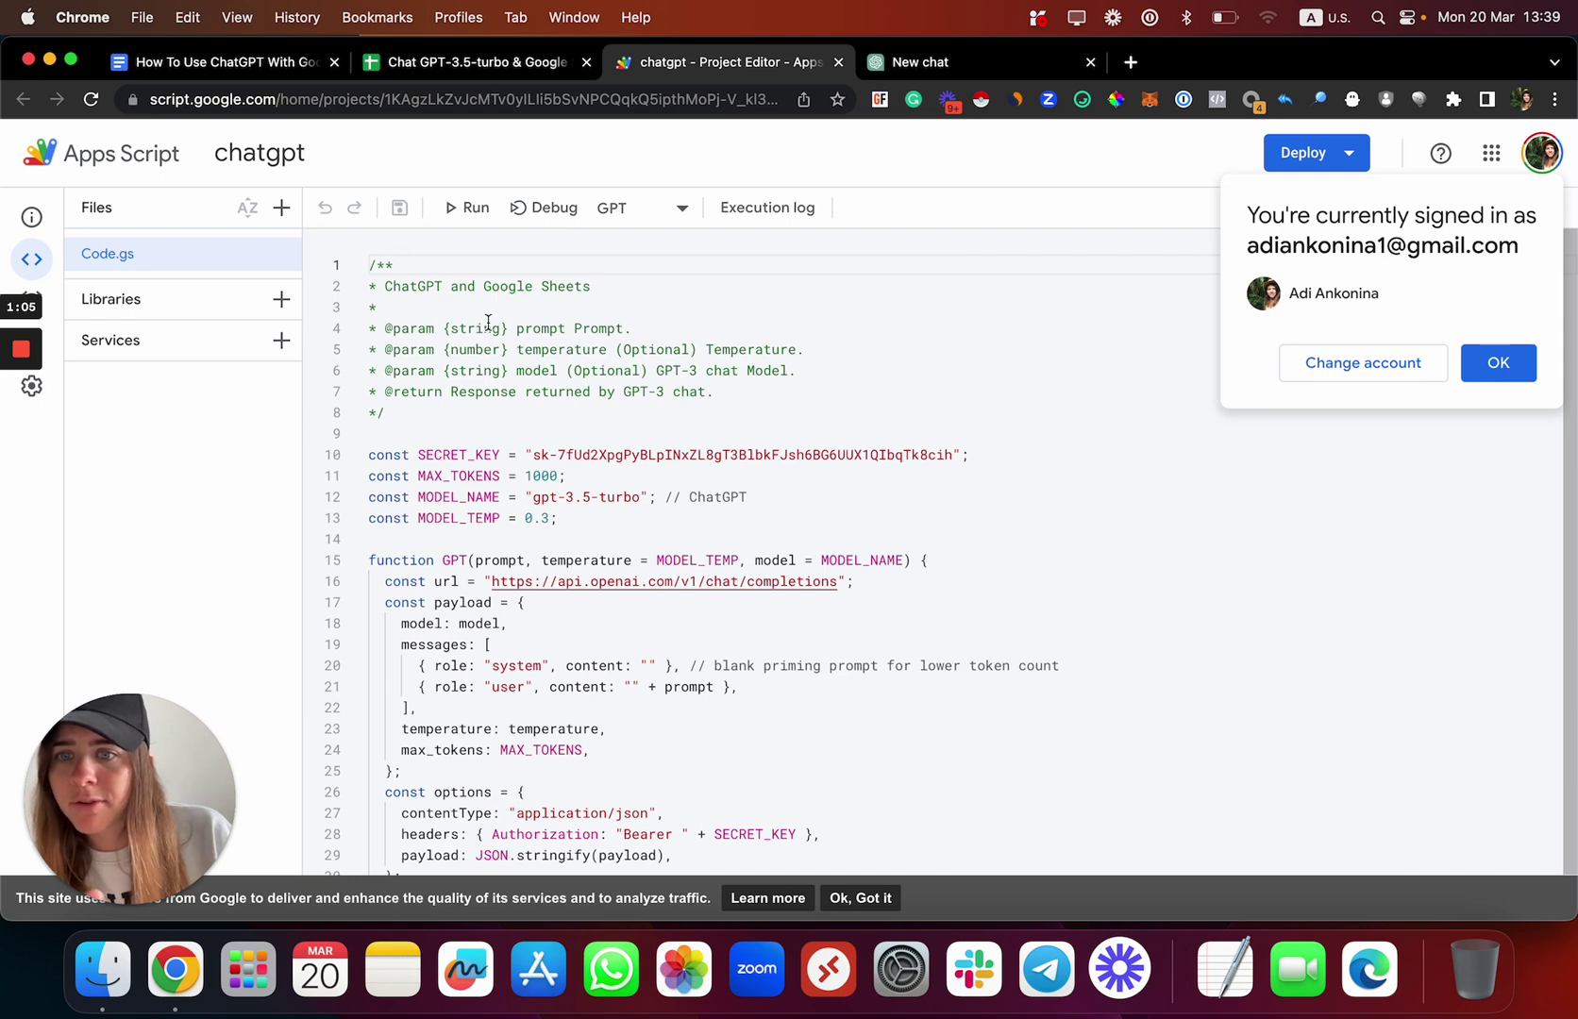
scroll(595, 421, down, 1)
scroll(653, 487, up, 1)
Step: Return to the guide document, find the Tech guide section, and open its link to the OpenAI API keys page
click(492, 57)
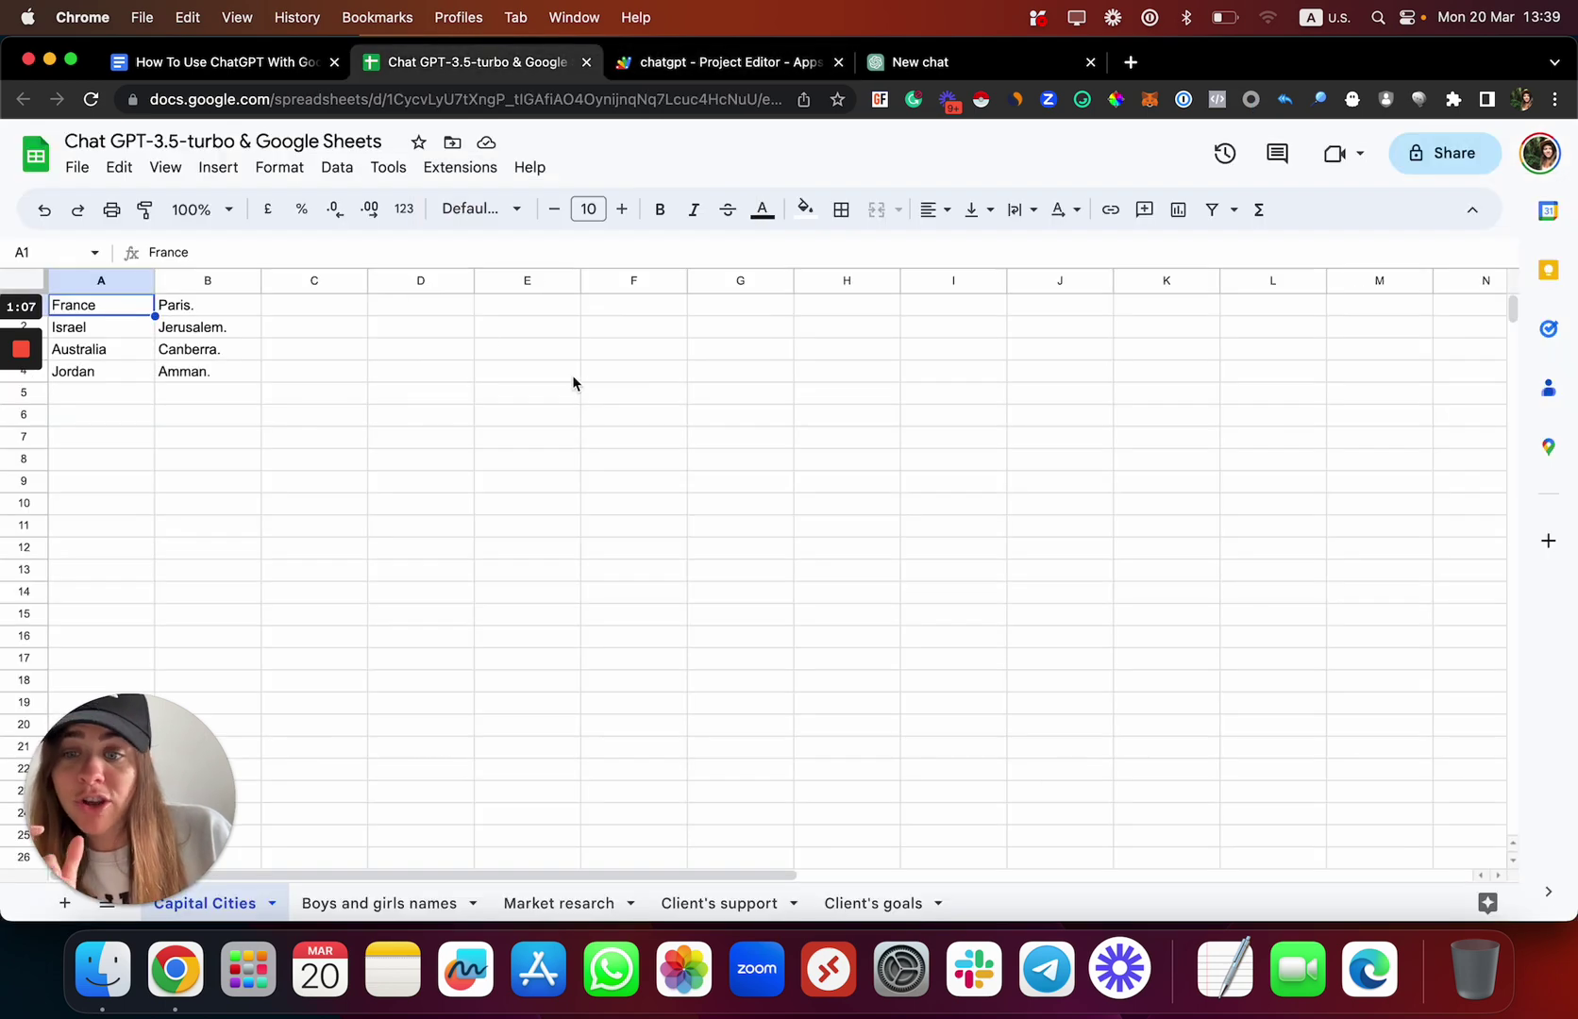
click(227, 62)
scroll(850, 510, down, 3)
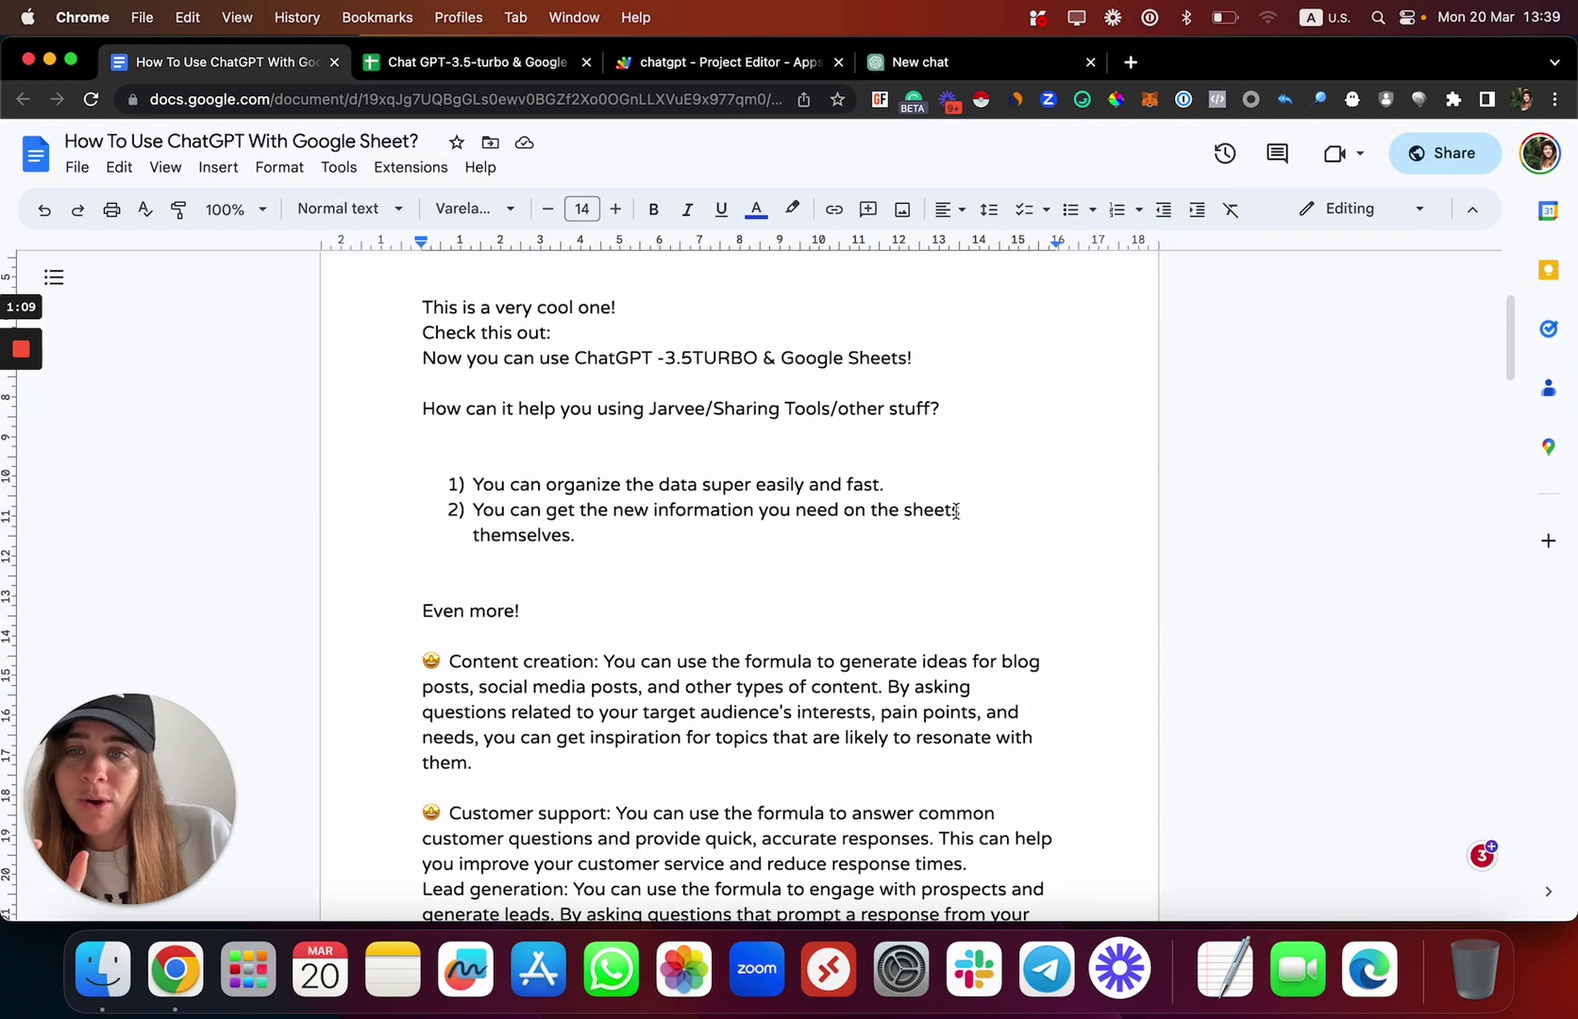
scroll(944, 504, up, 3)
scroll(920, 487, down, 9)
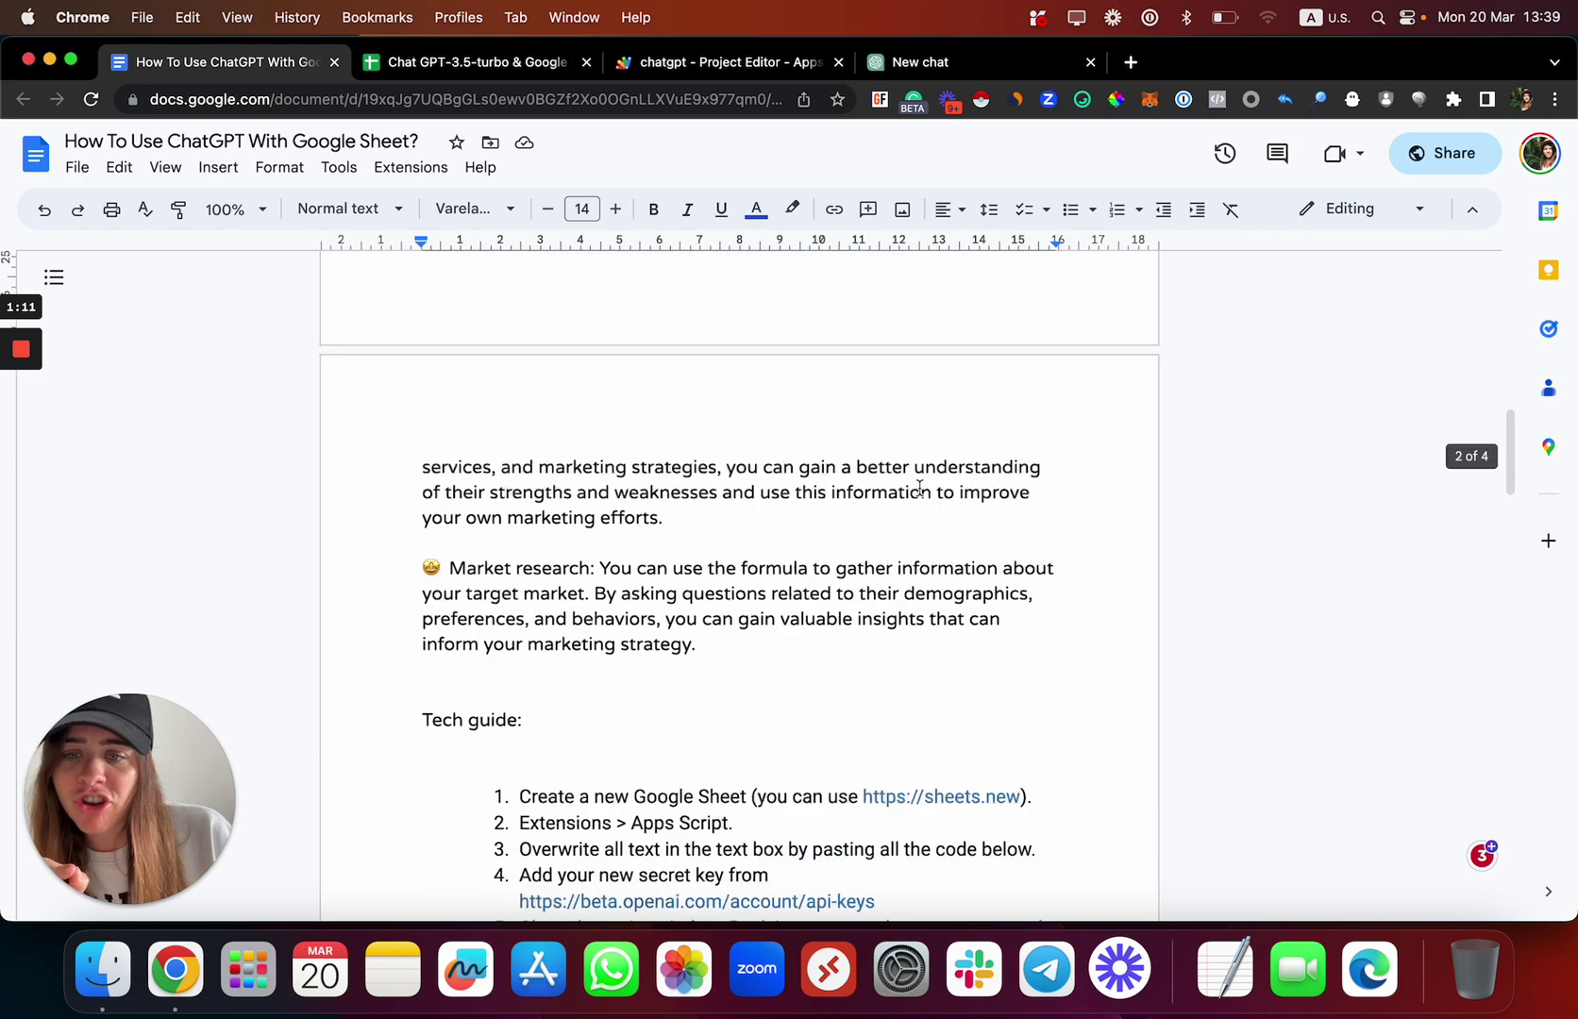
scroll(920, 487, down, 3)
click(919, 510)
click(677, 562)
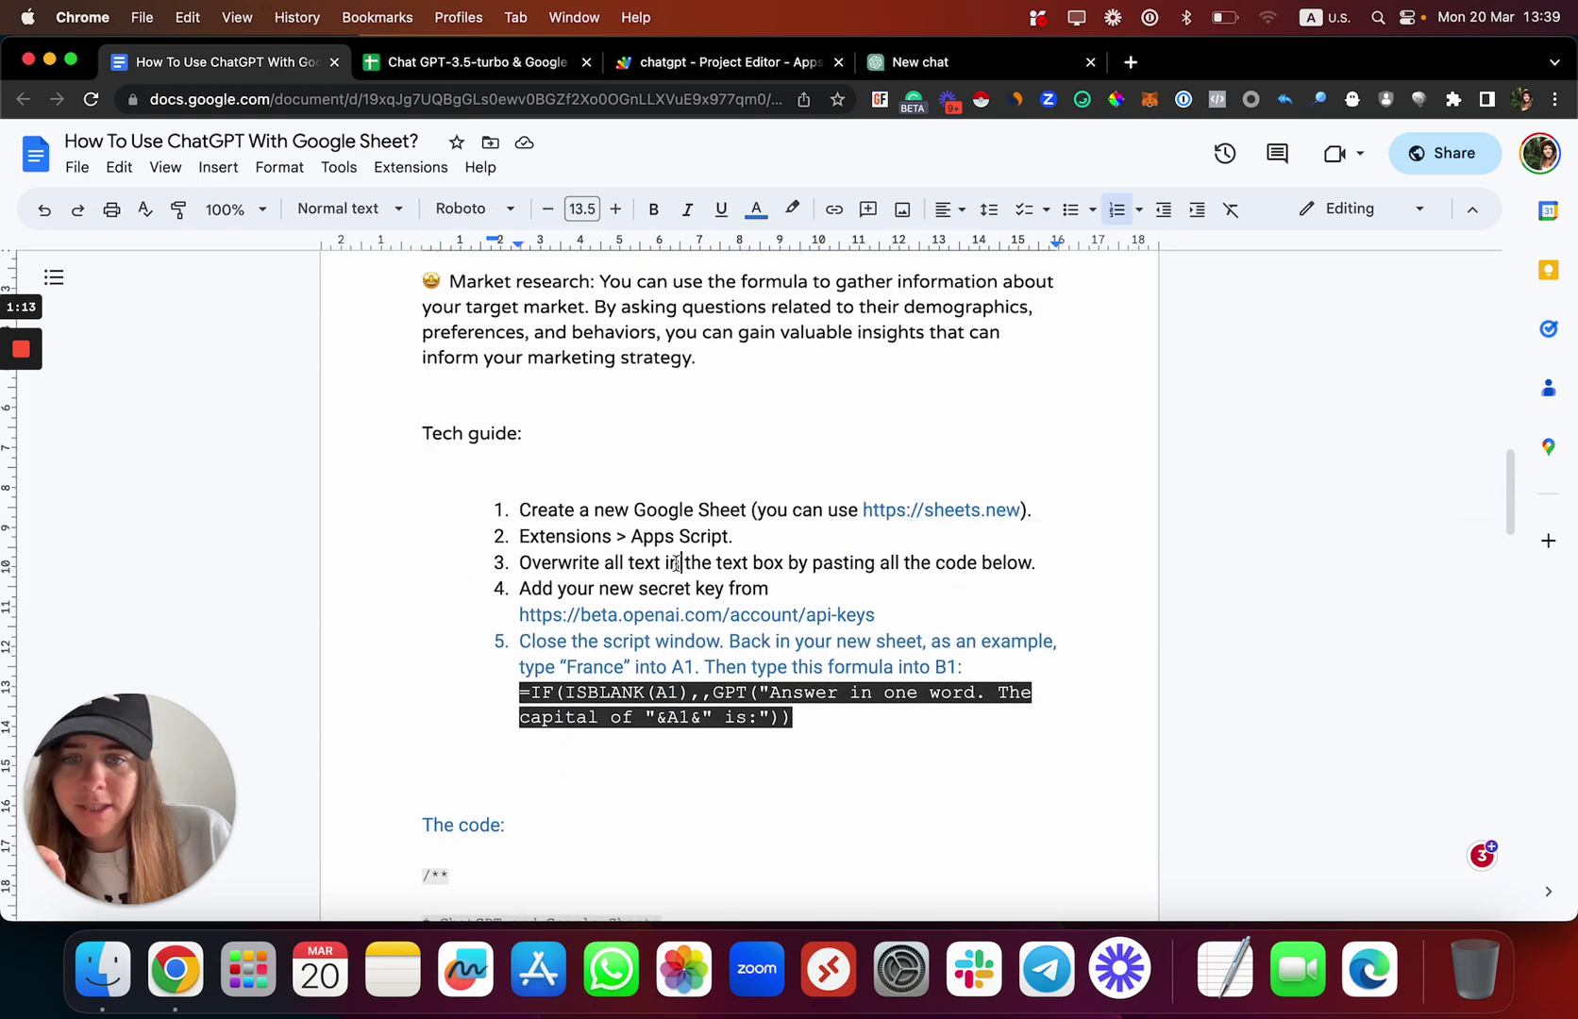
mouse_move(712, 612)
click(696, 651)
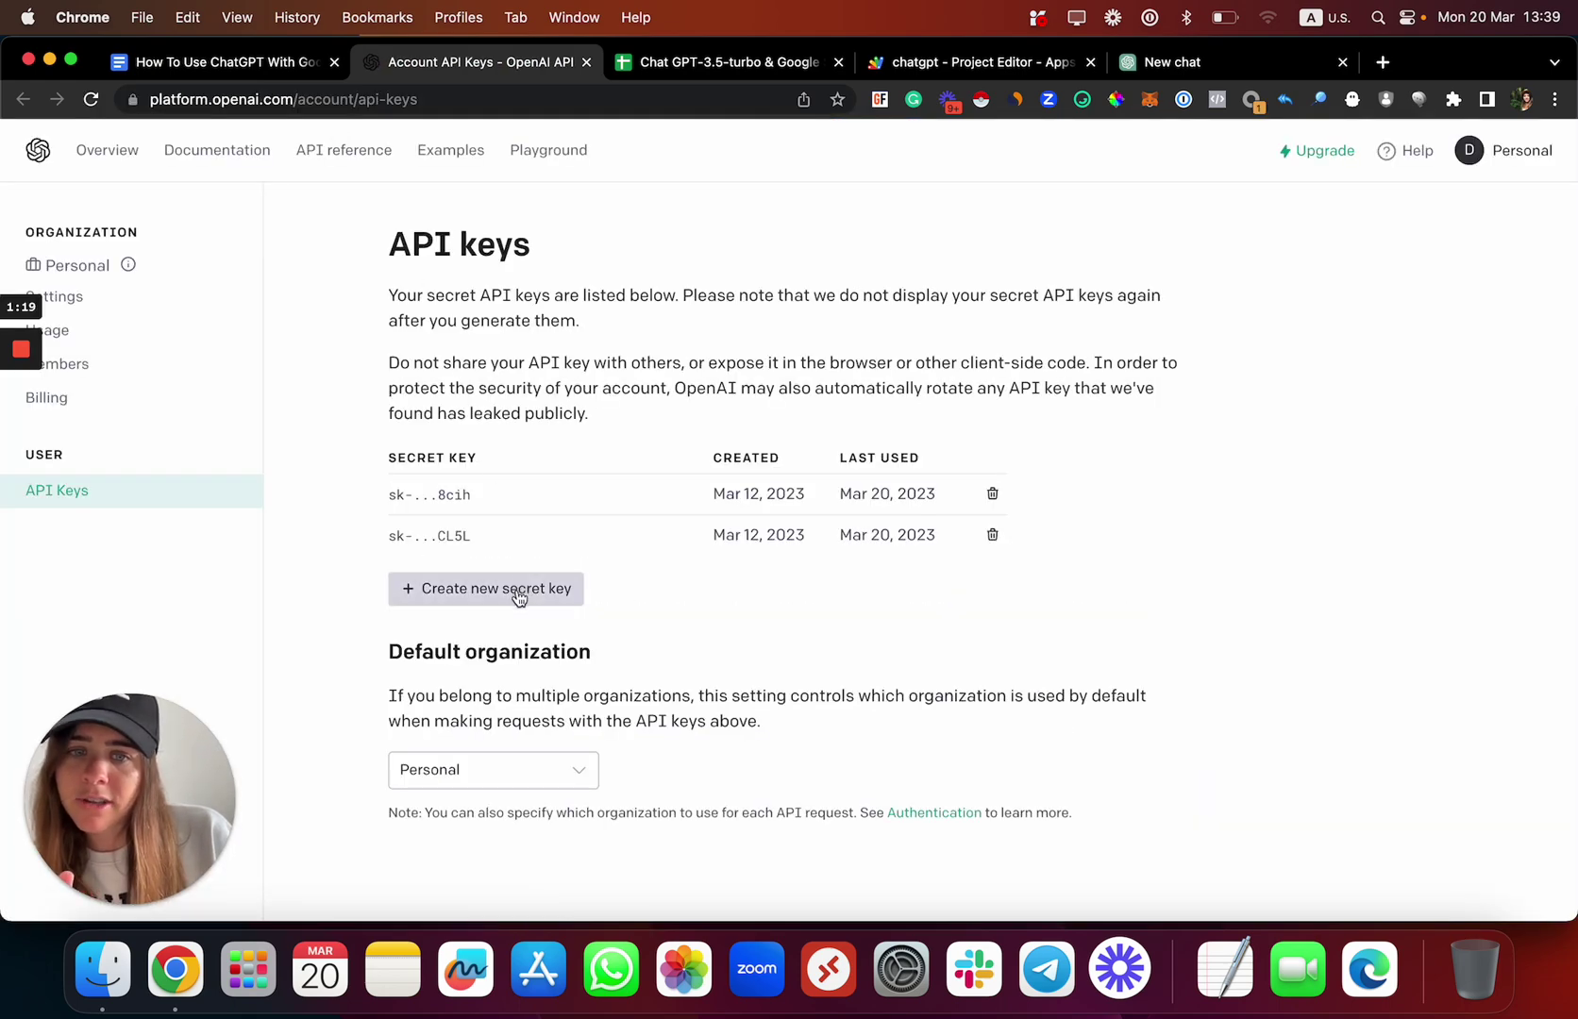
Step: Generate a new secret API key and dismiss the dialog that shows it
click(519, 598)
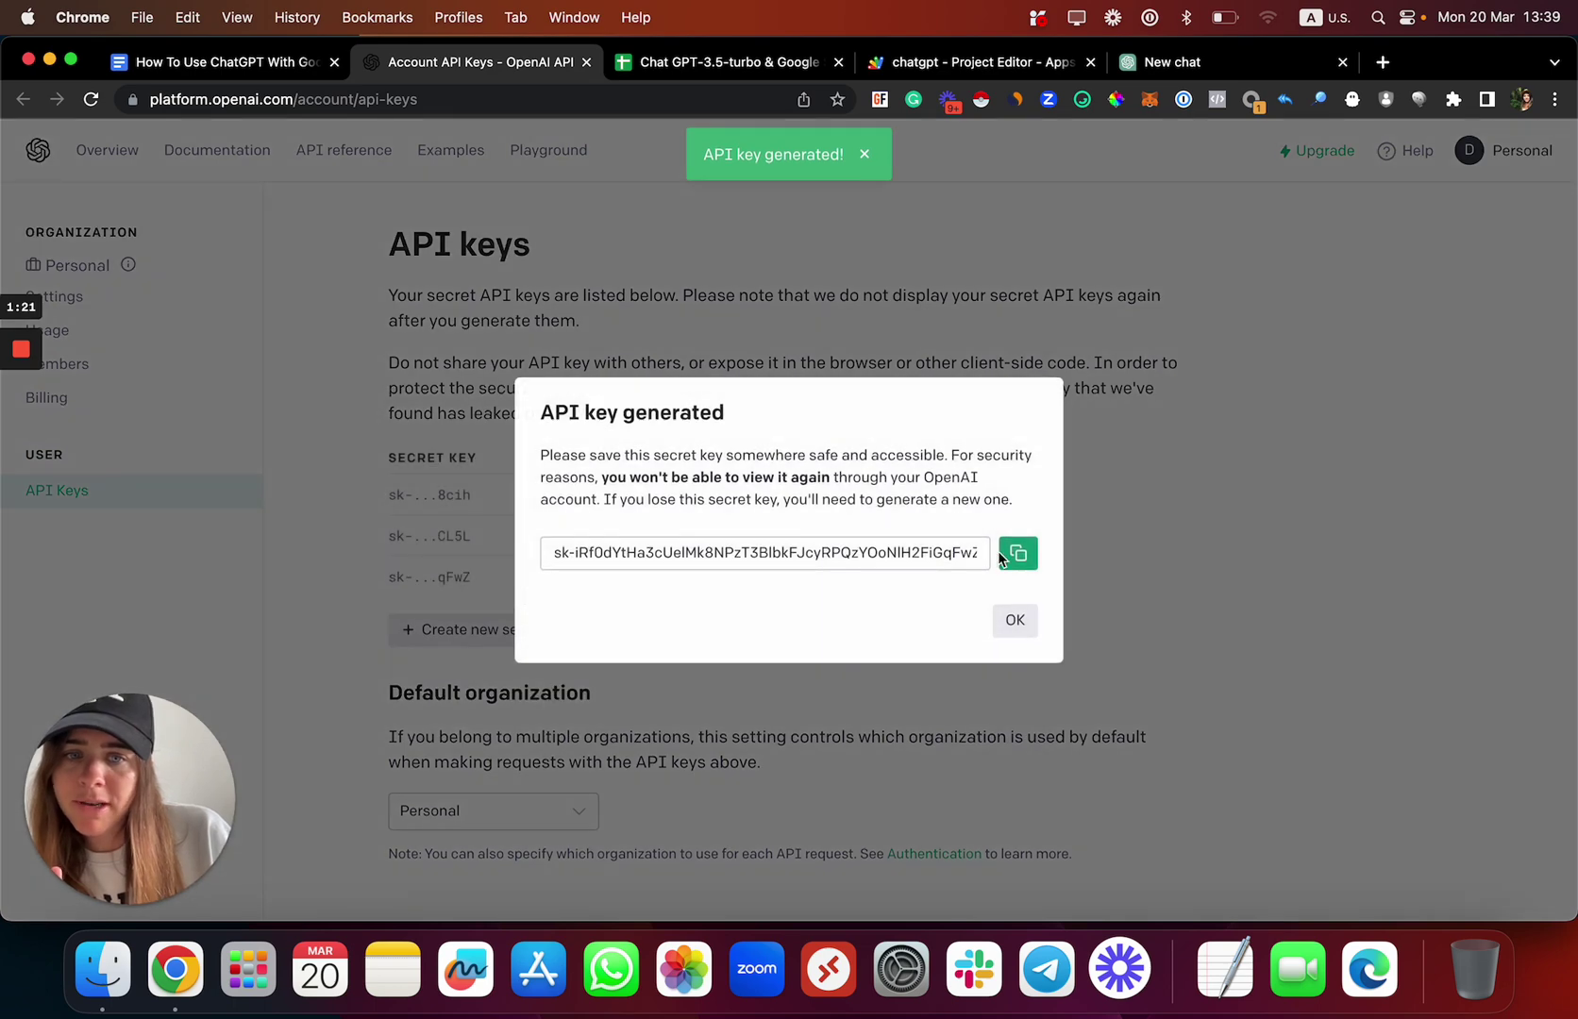
click(1003, 622)
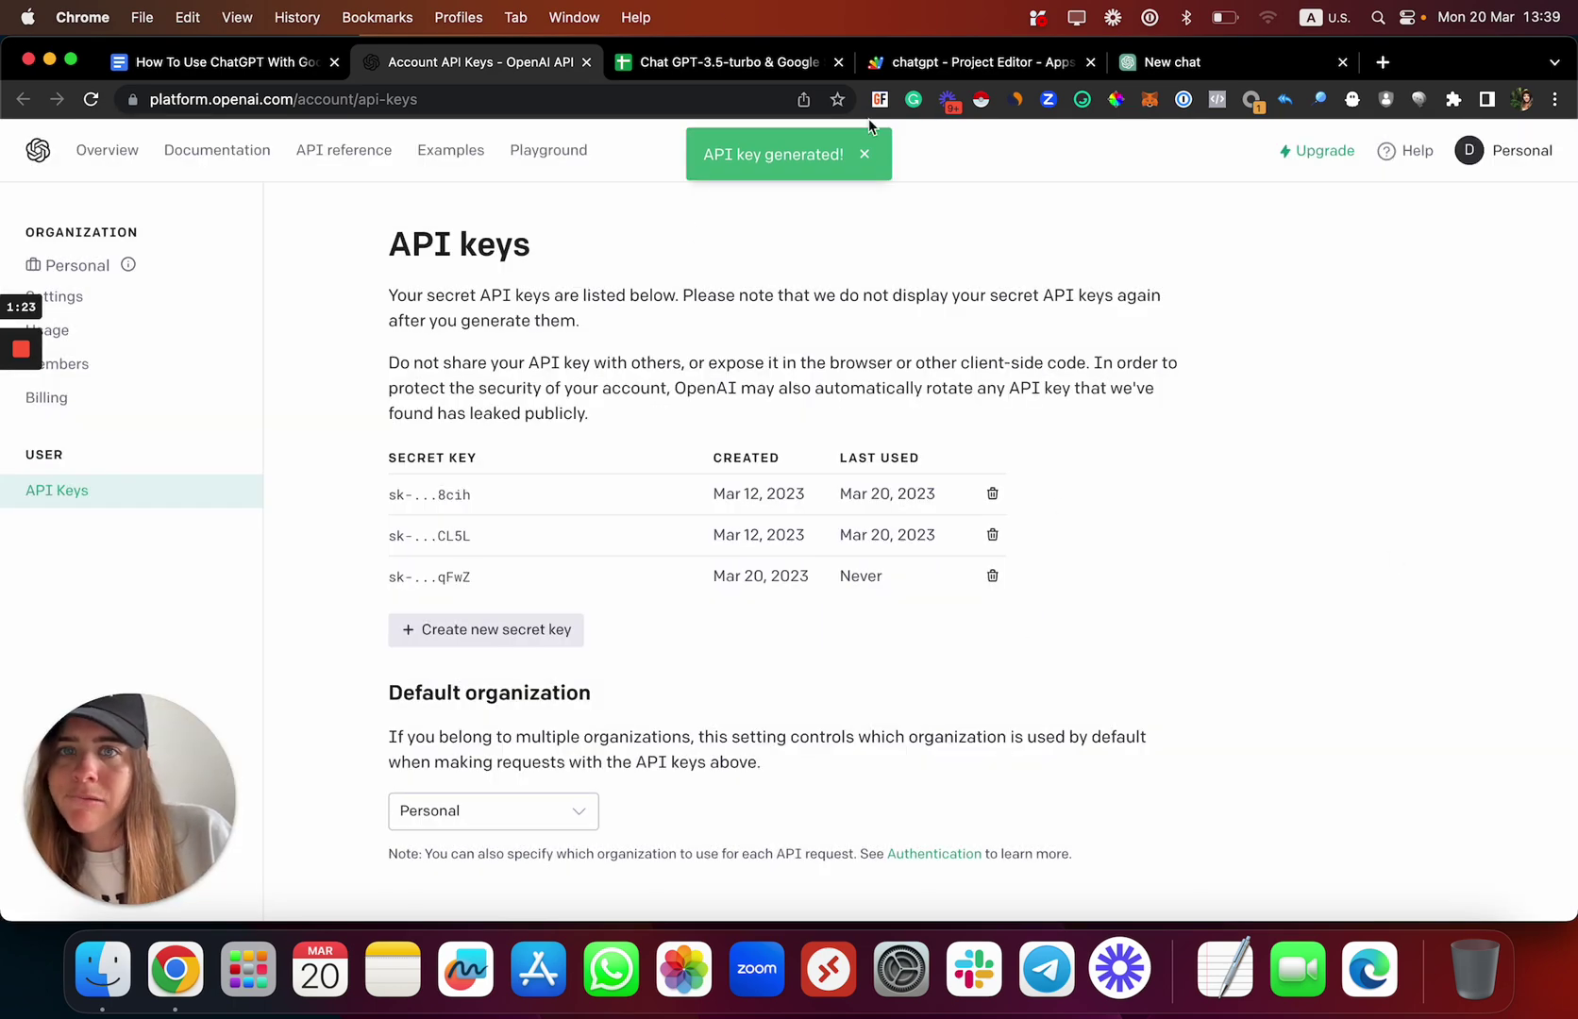
Step: In the chatgpt Apps Script project, select the SECRET_KEY value in the code and run the GPT function, checking its execution log
click(690, 63)
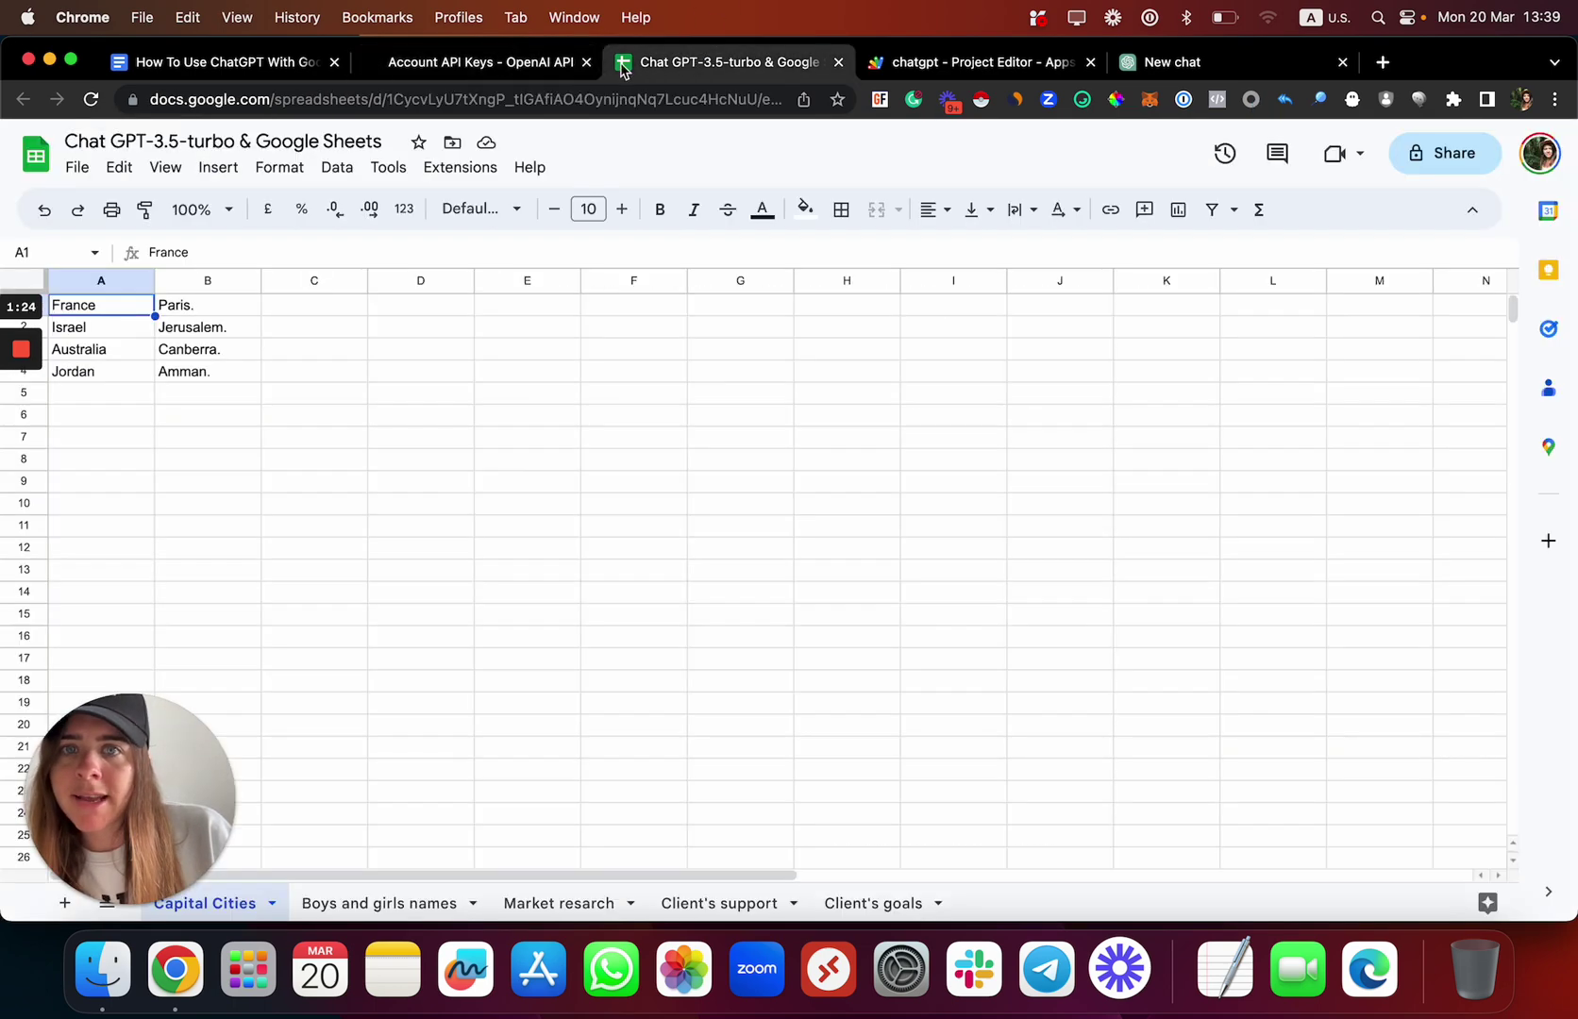
click(902, 66)
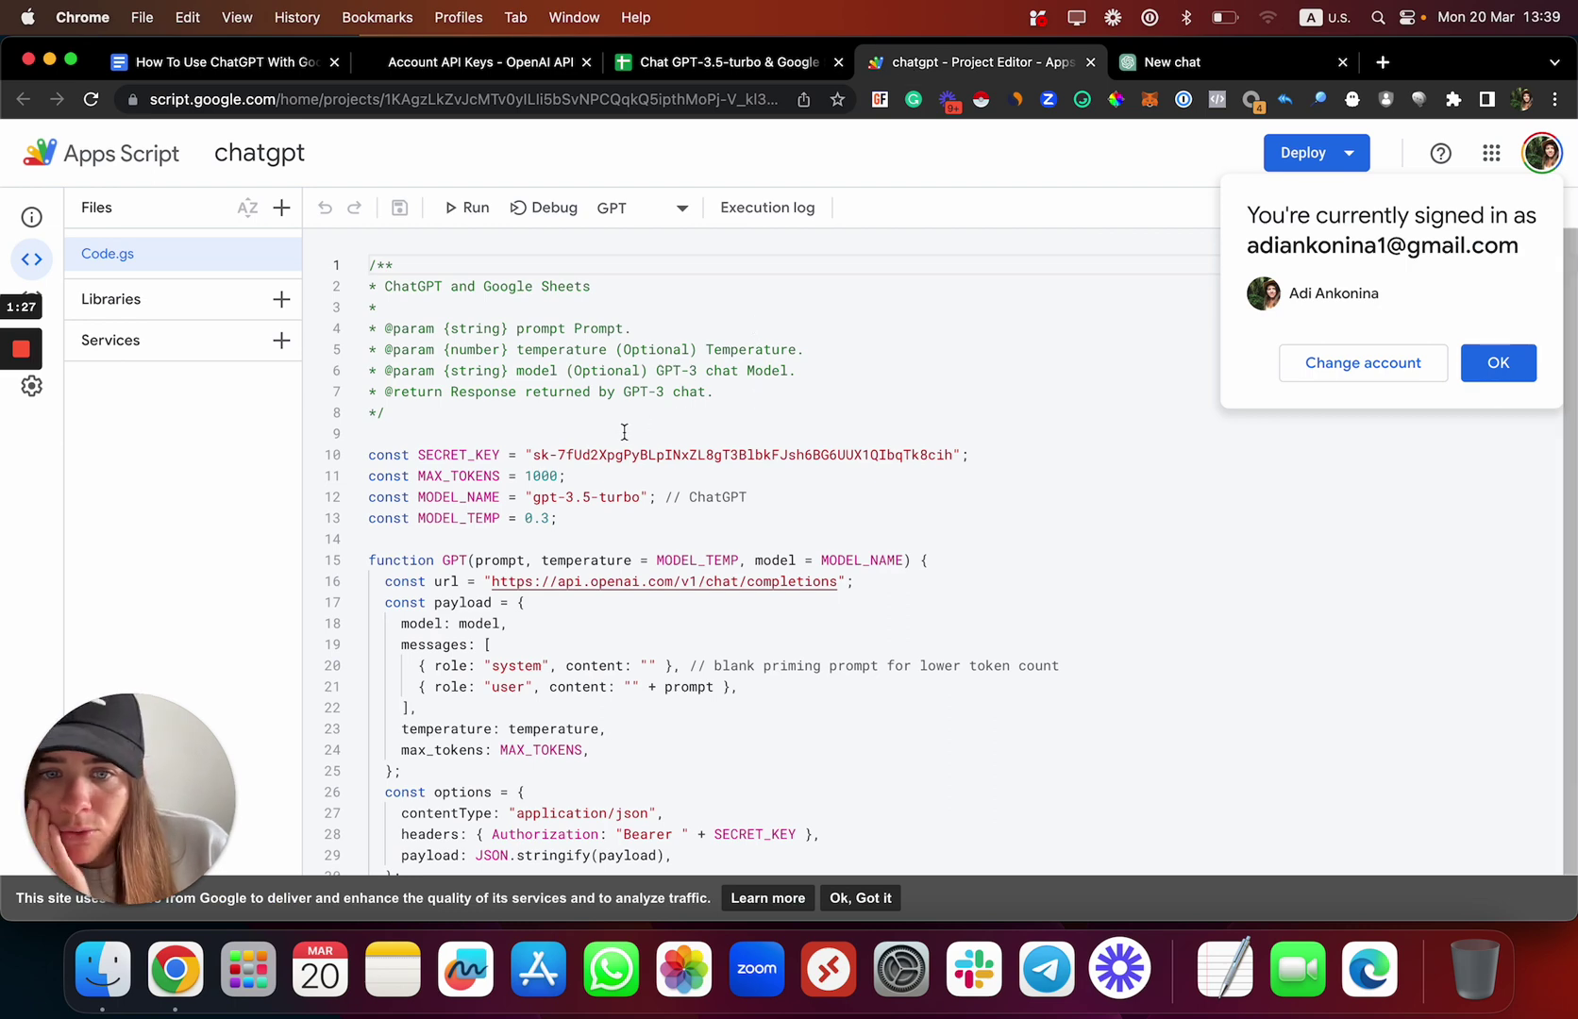
drag(530, 455, 953, 454)
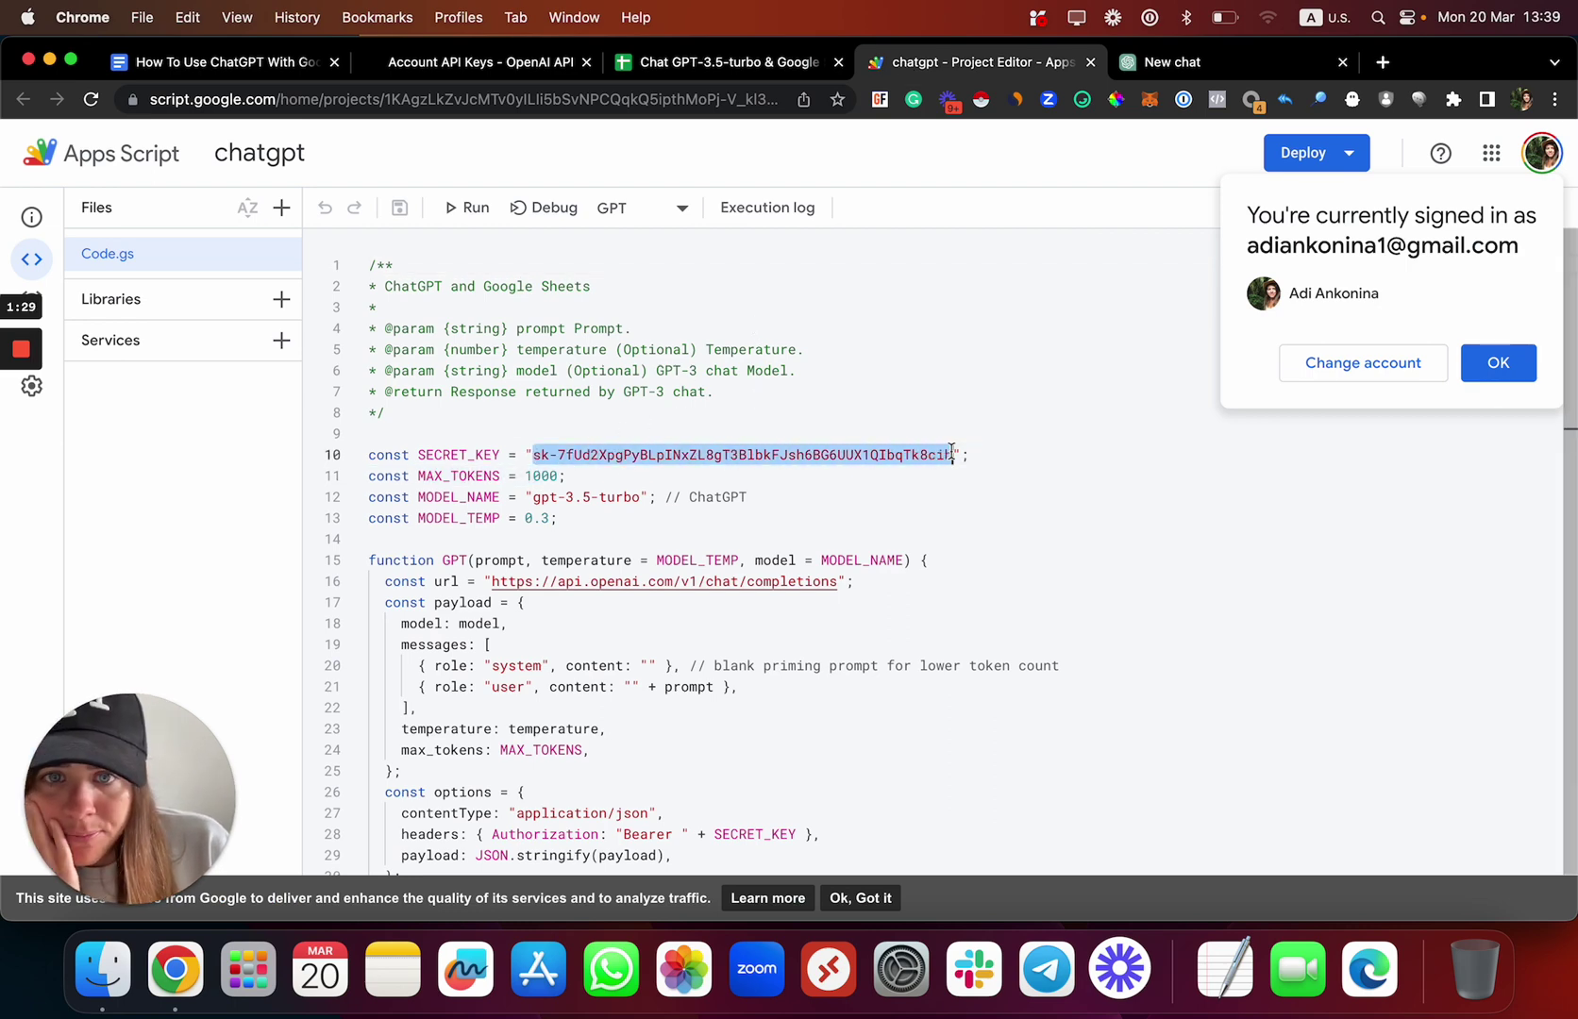
click(458, 209)
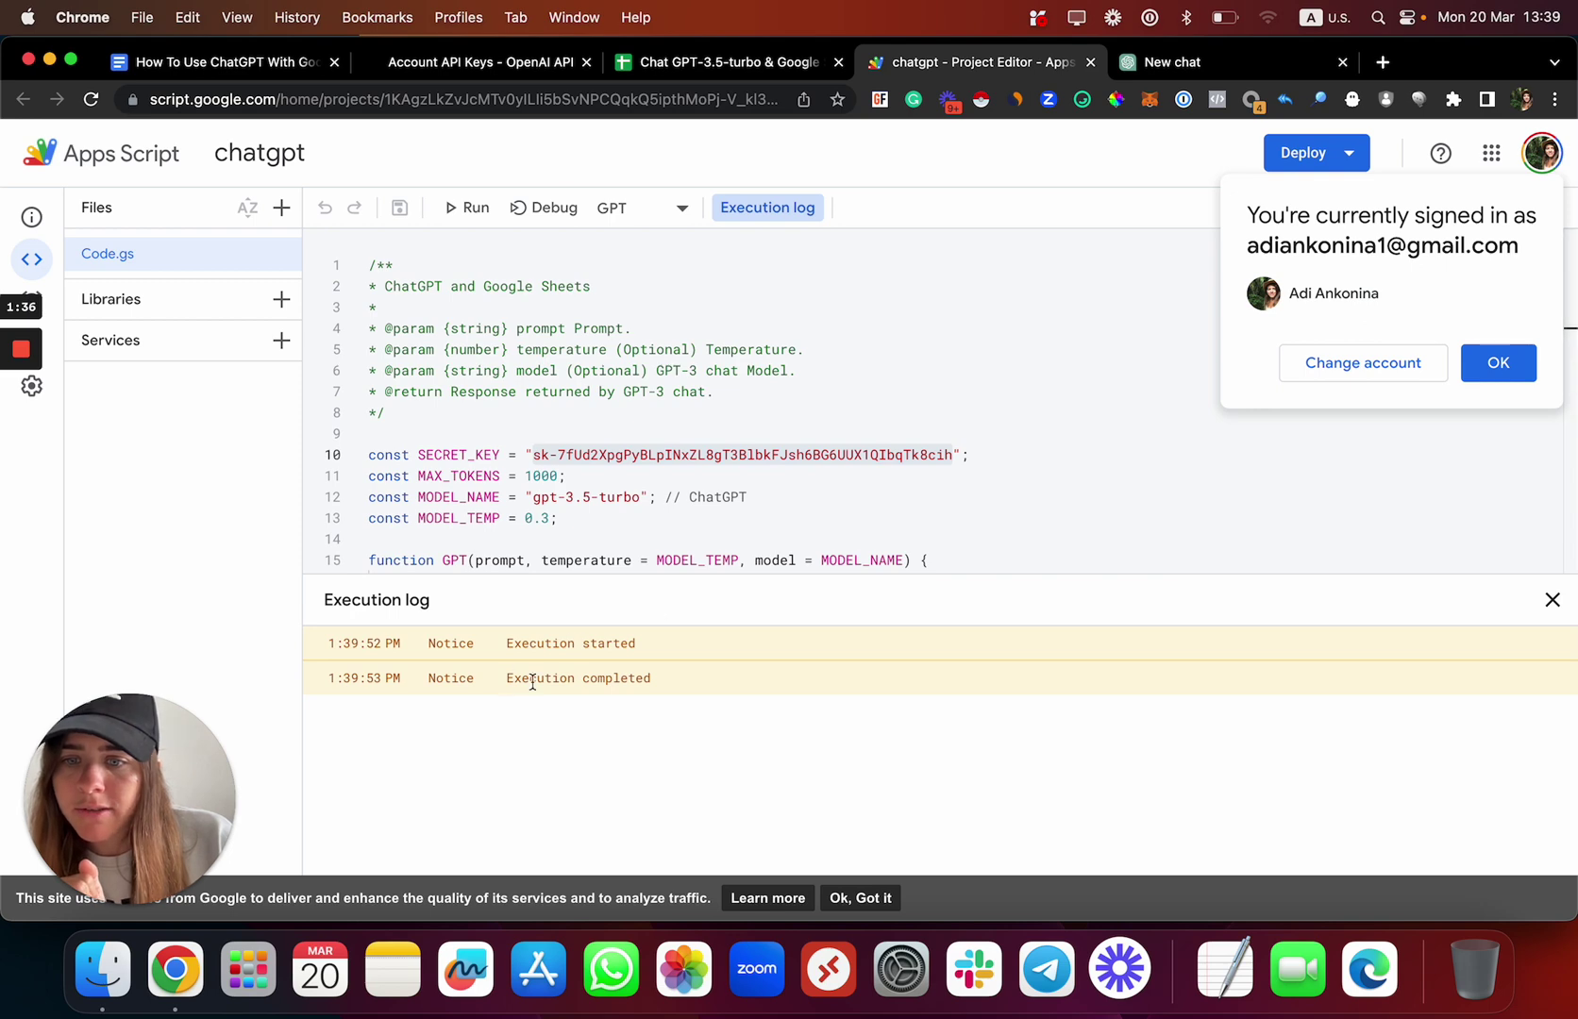
drag(652, 678, 521, 678)
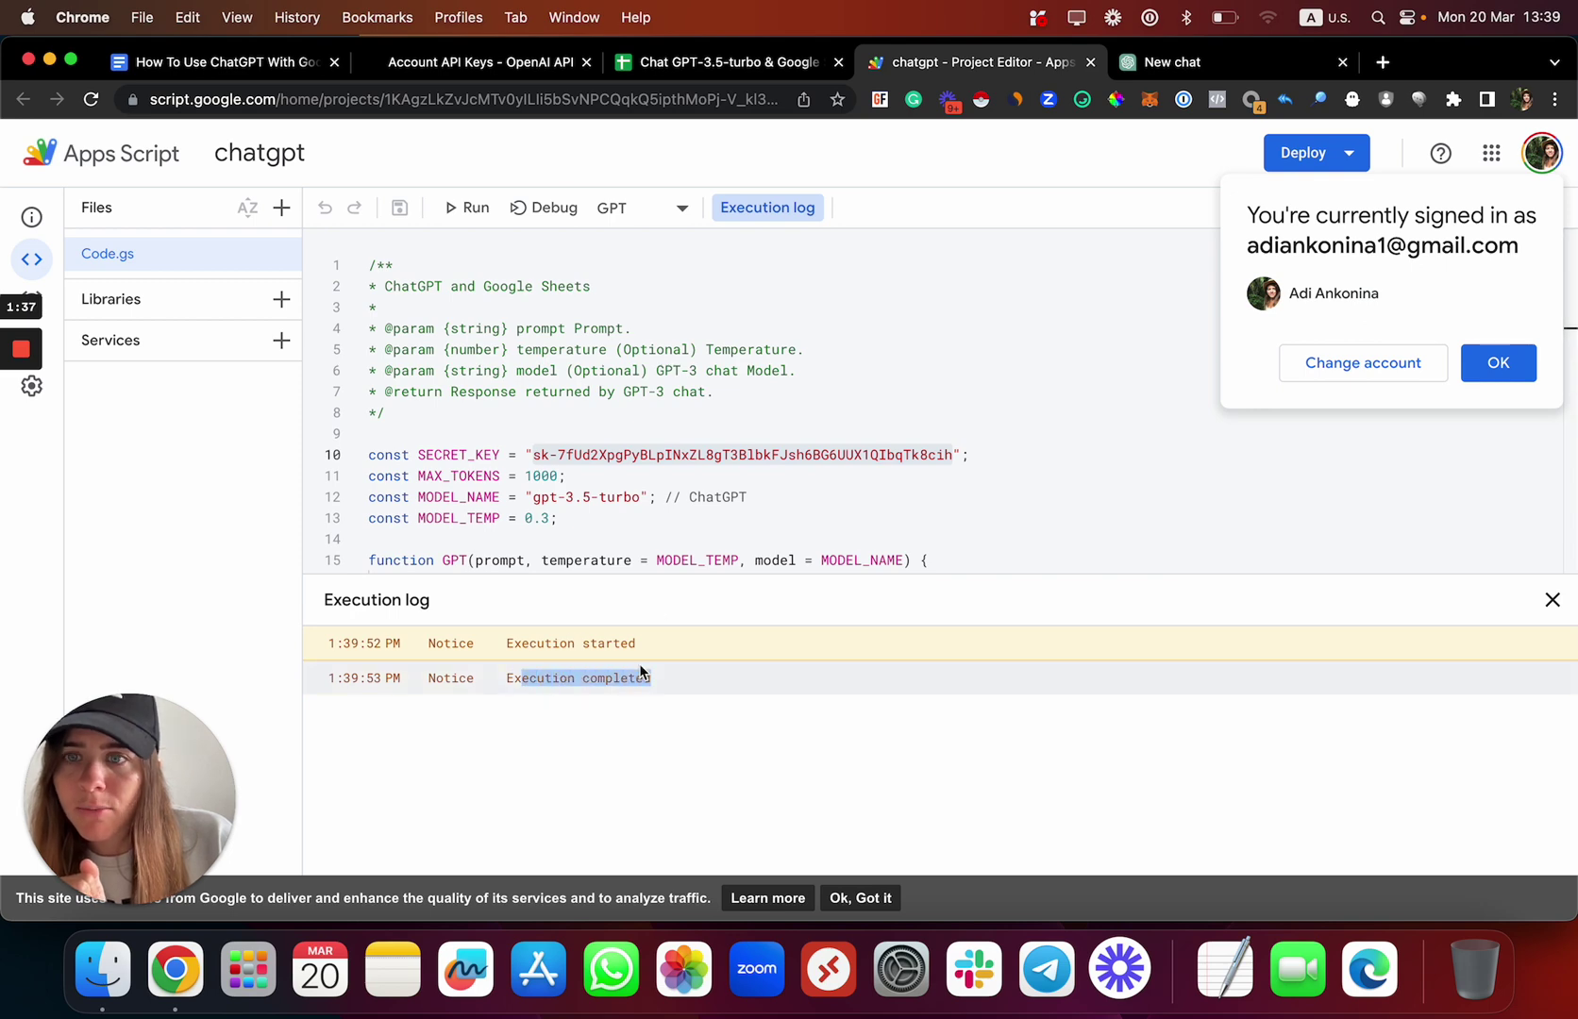
Step: Go back to the guide document and review the numbered setup steps in the Tech guide section
click(650, 74)
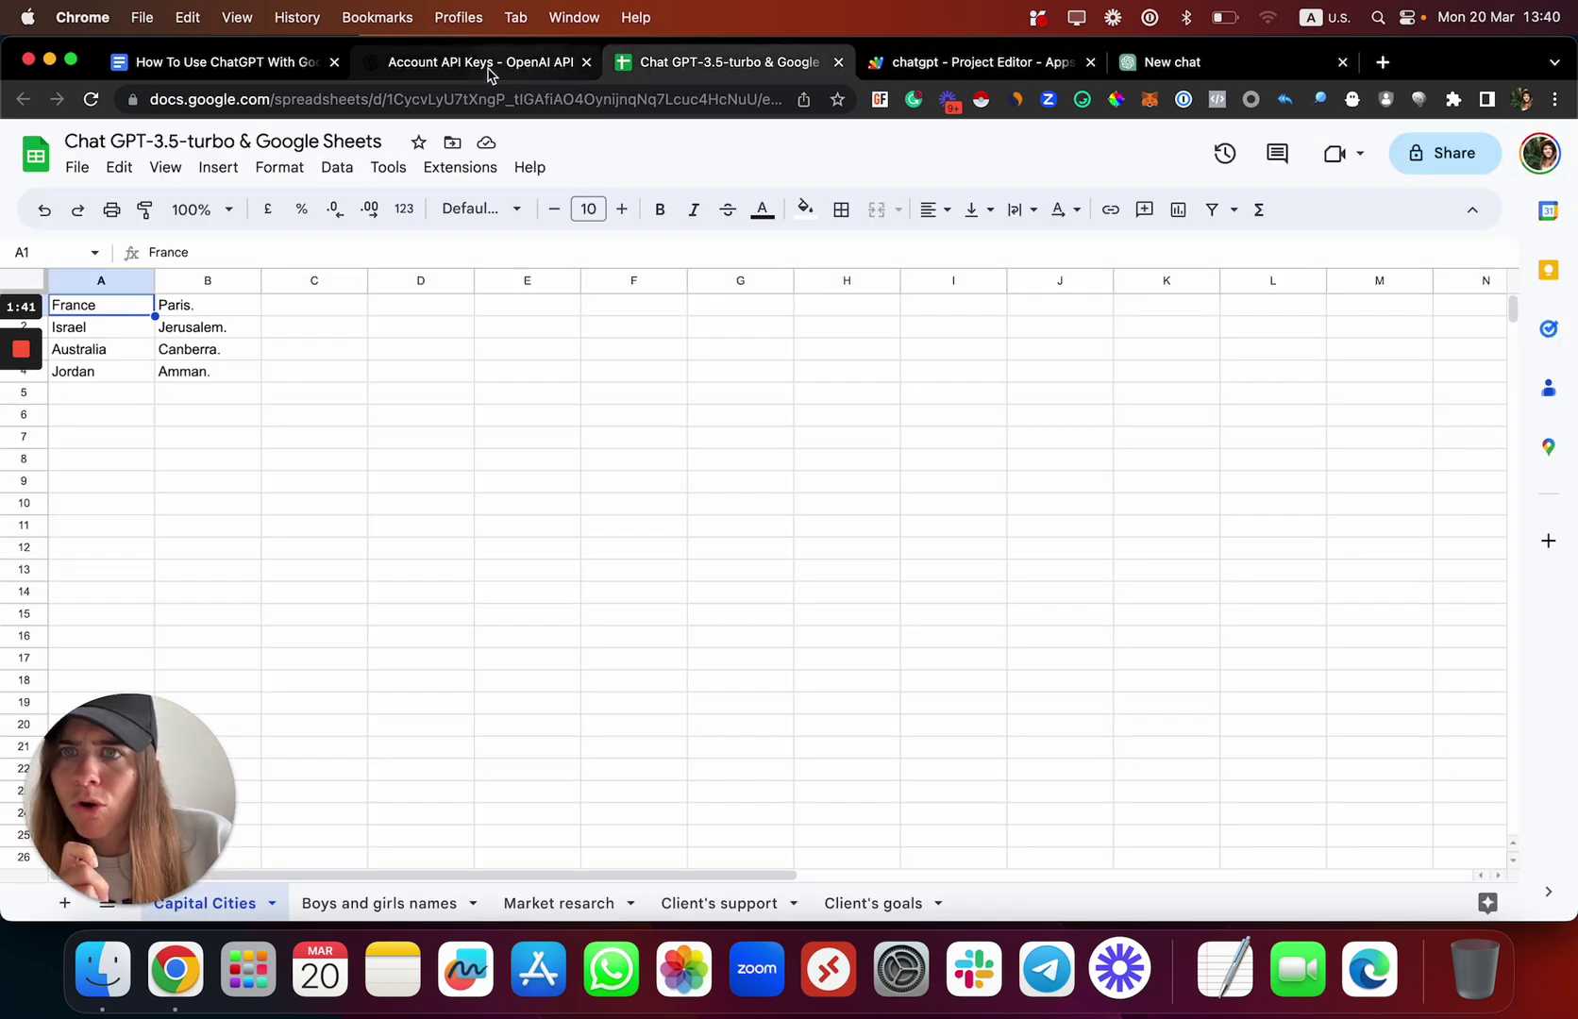
click(215, 64)
drag(730, 510, 902, 515)
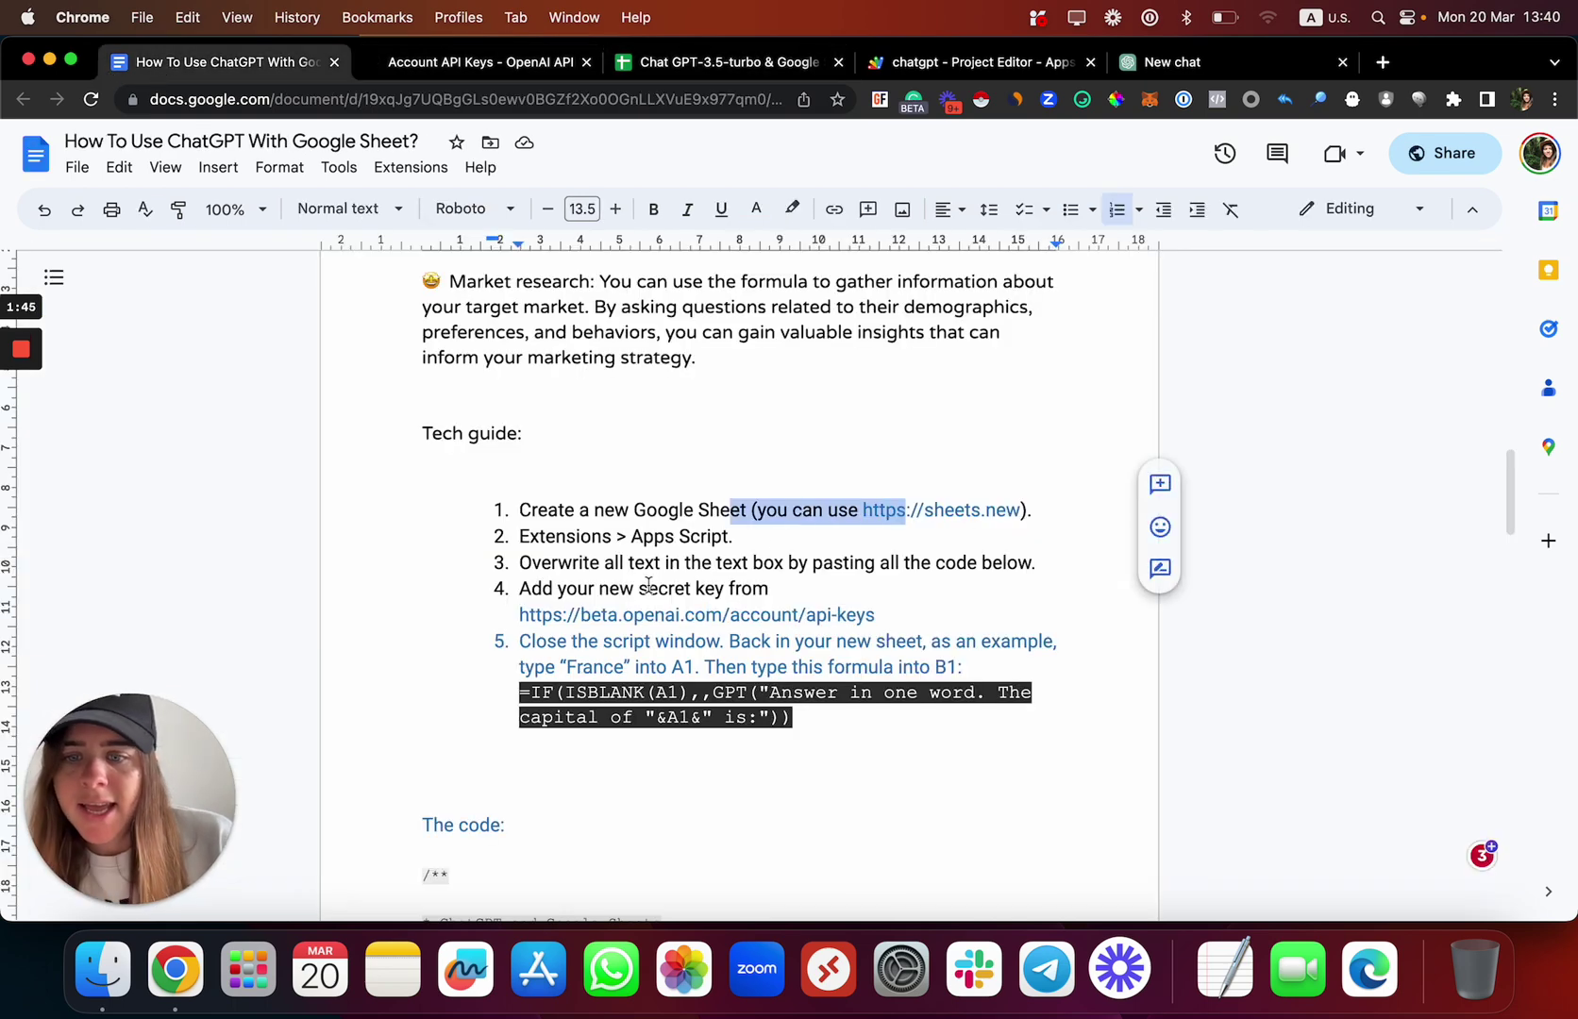
scroll(646, 576, down, 1)
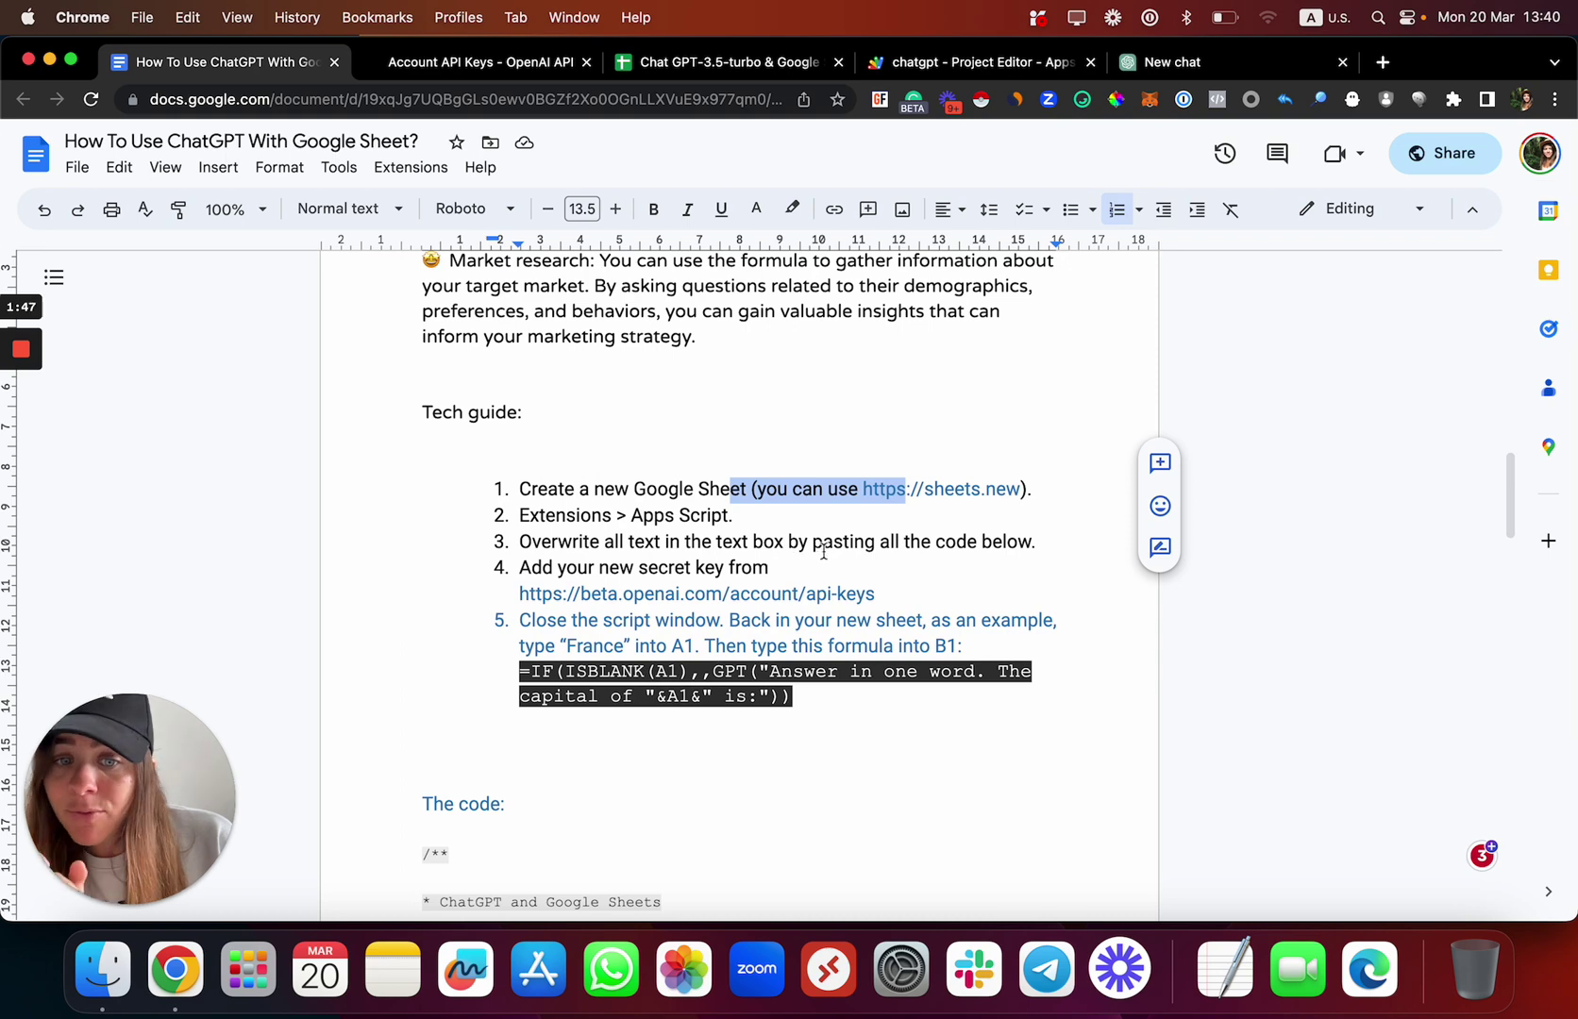
Step: In the Capital Cities sheet, open cell B1's formula and examine its ISBLANK and GPT parts
click(666, 64)
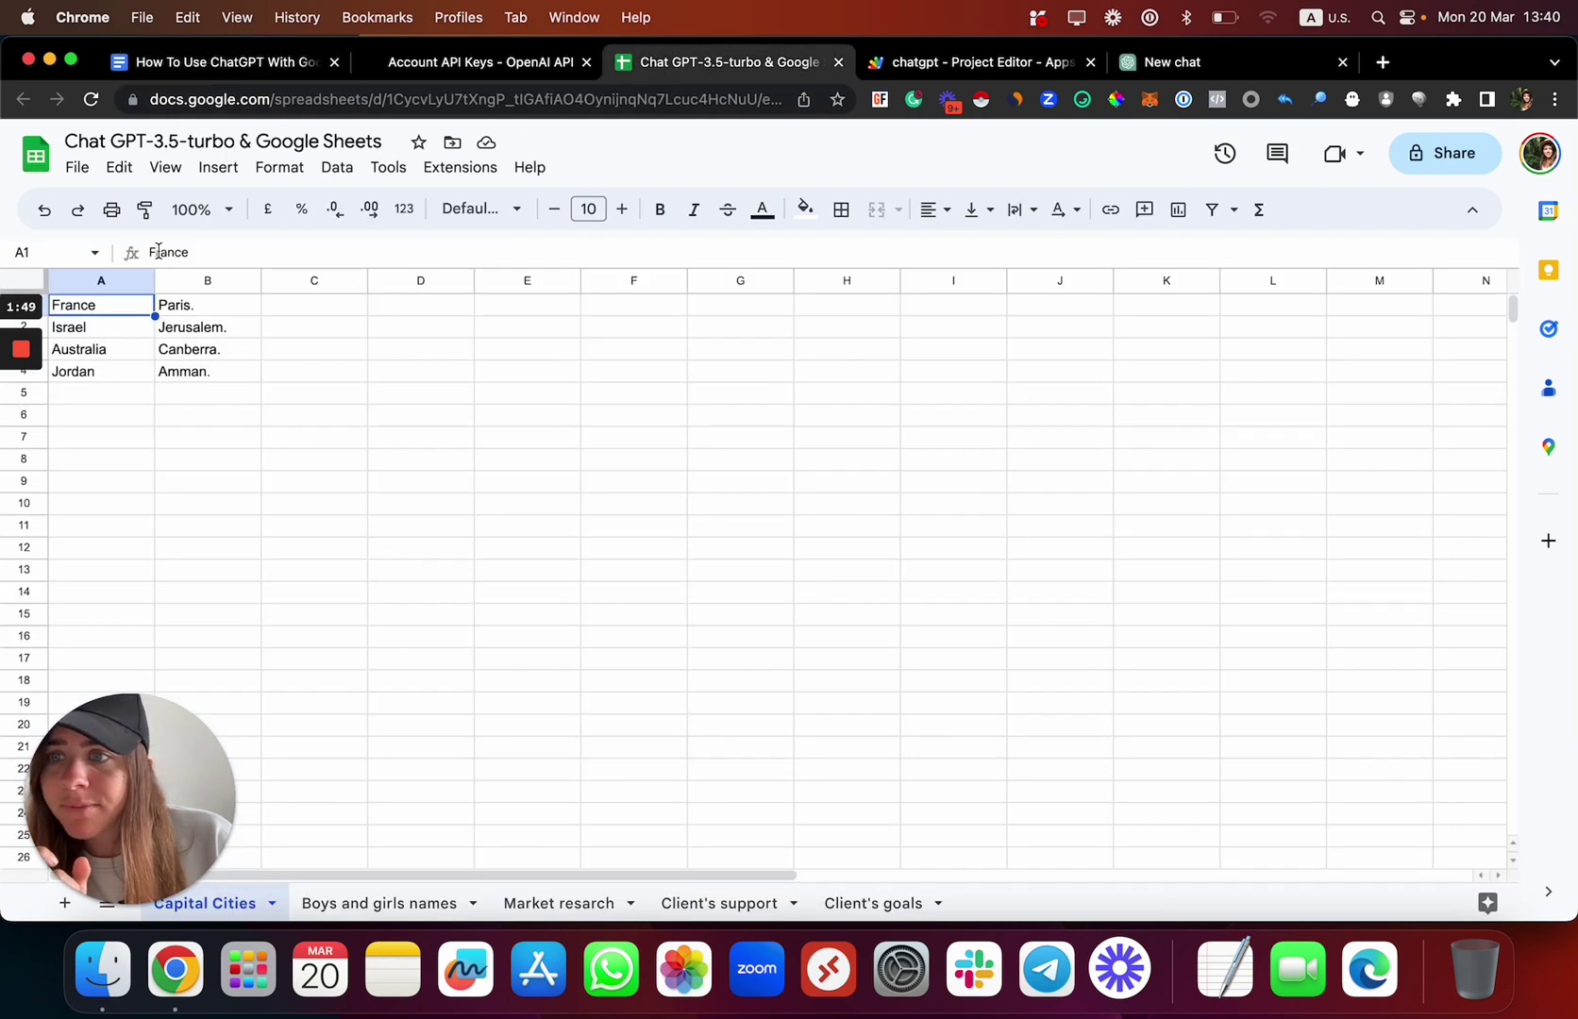
click(214, 305)
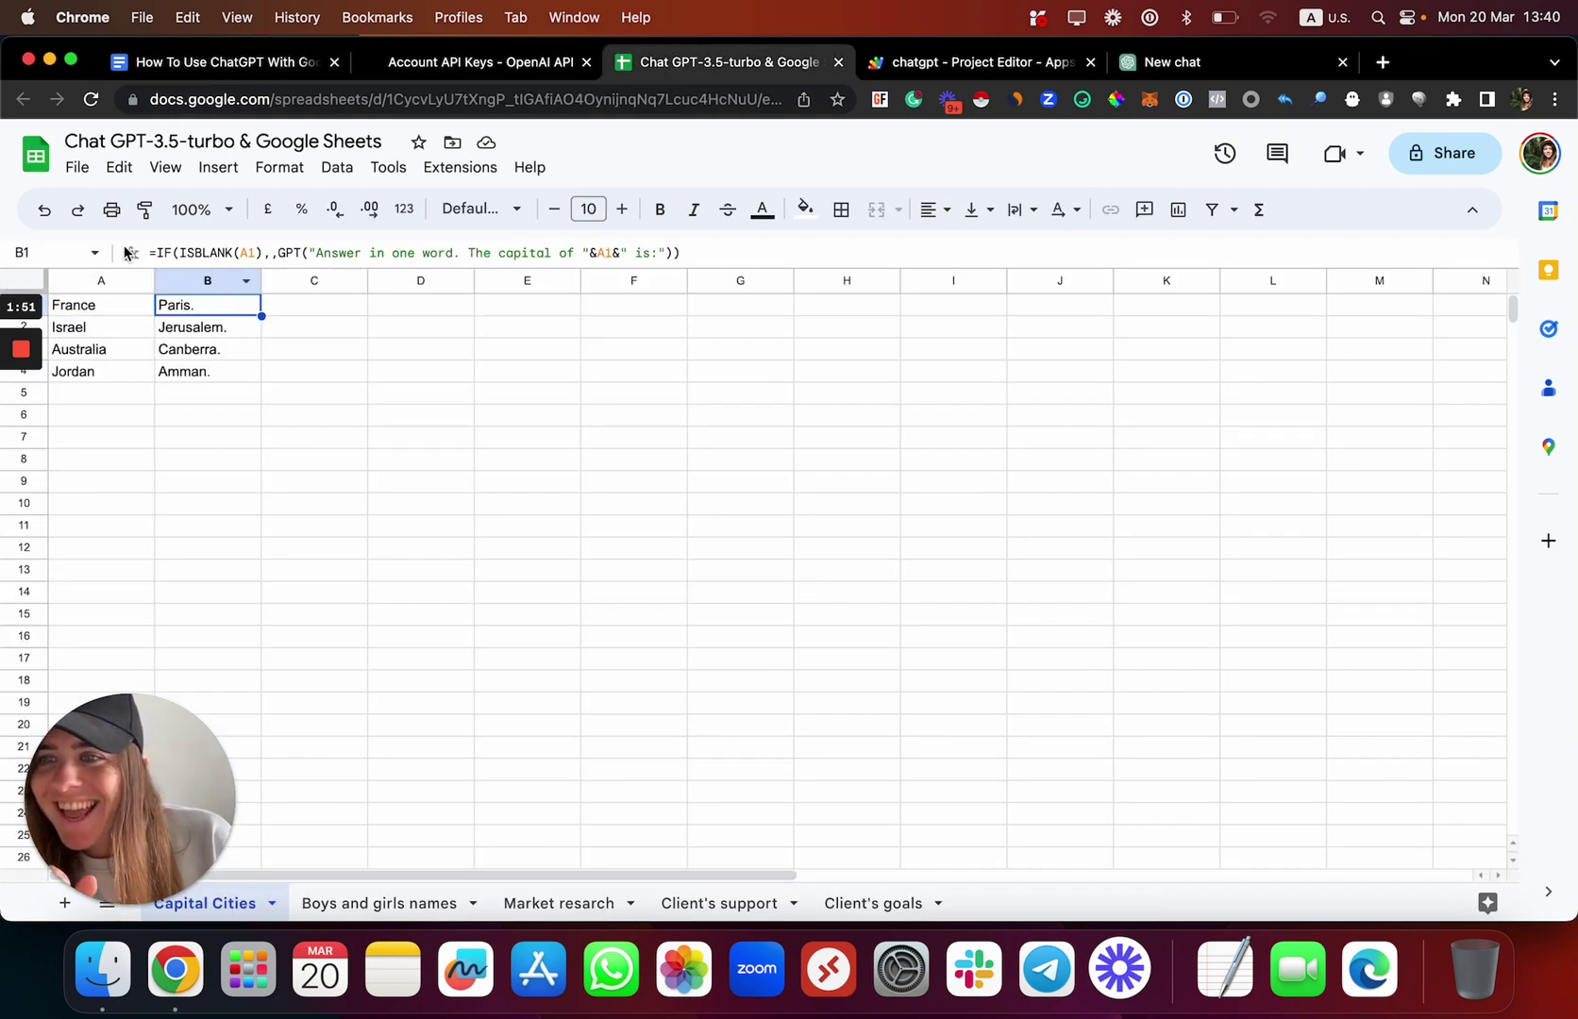
drag(156, 253, 187, 253)
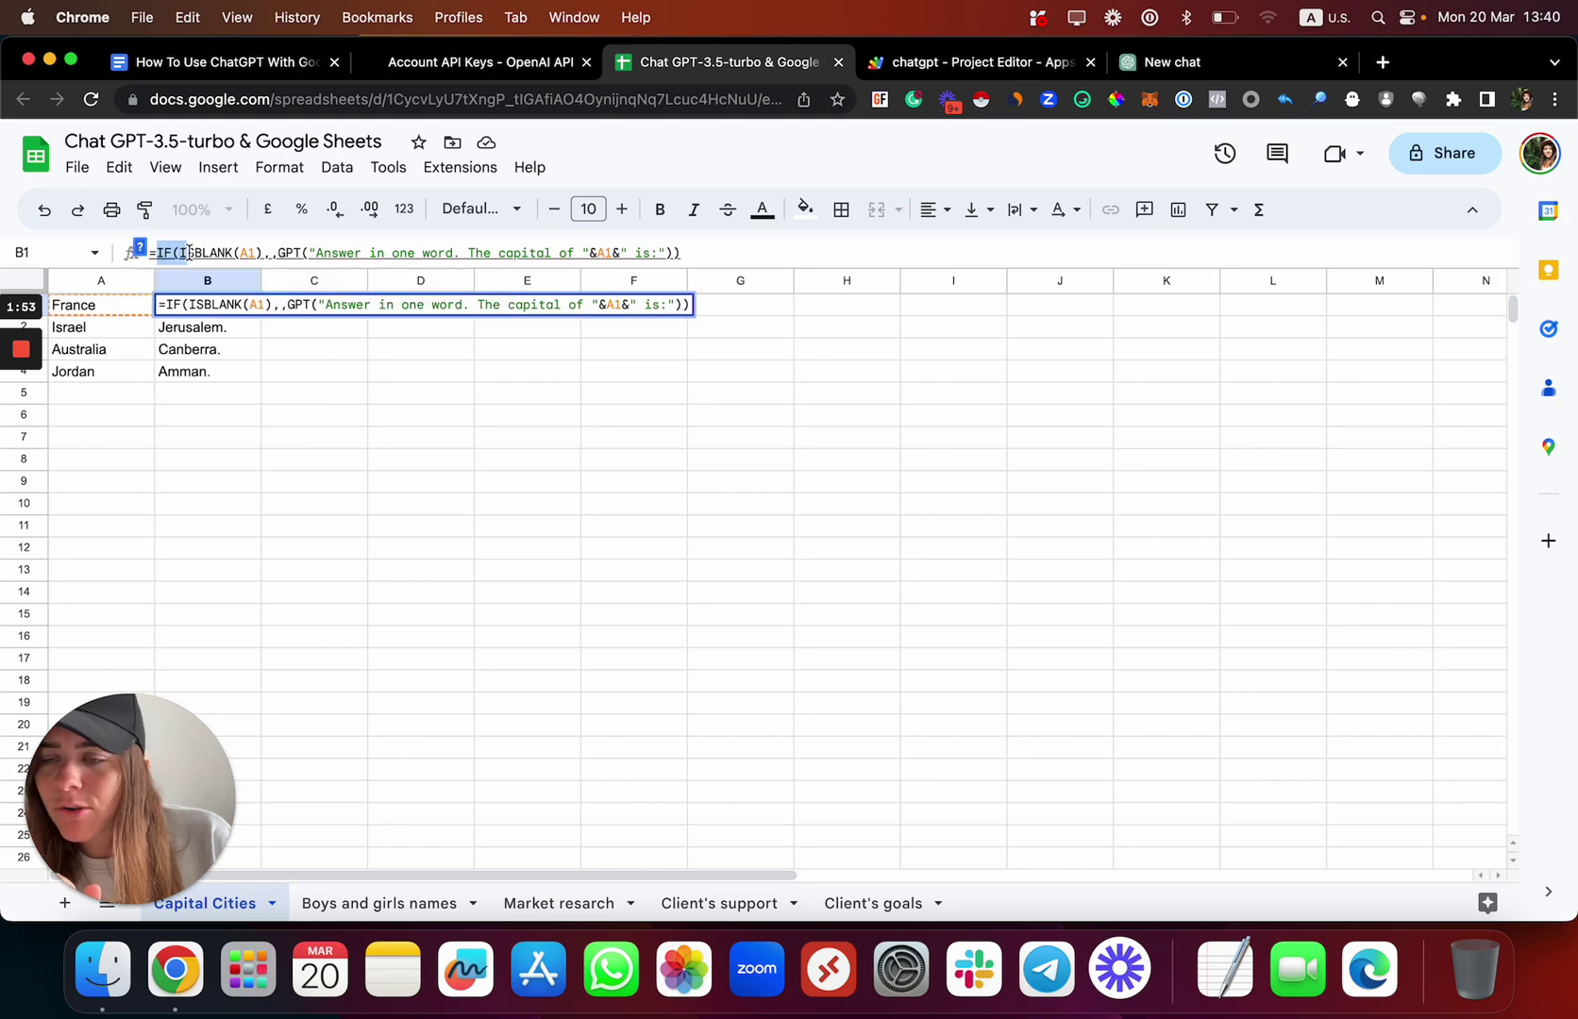
click(188, 252)
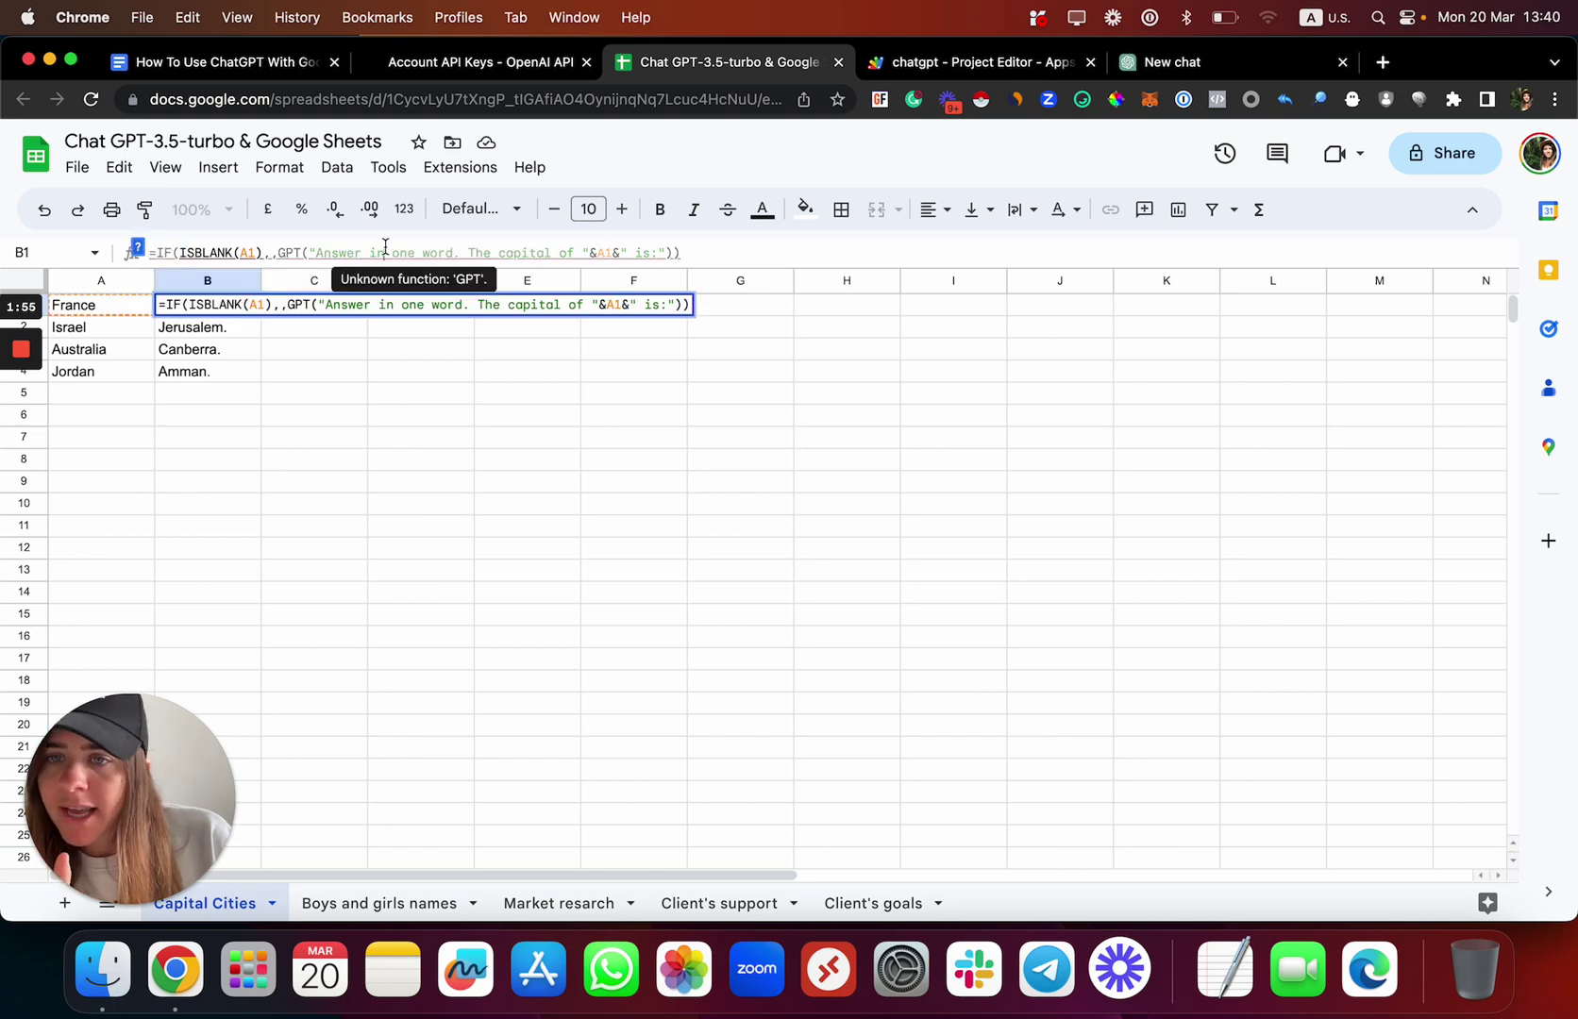
click(385, 248)
drag(274, 253, 346, 257)
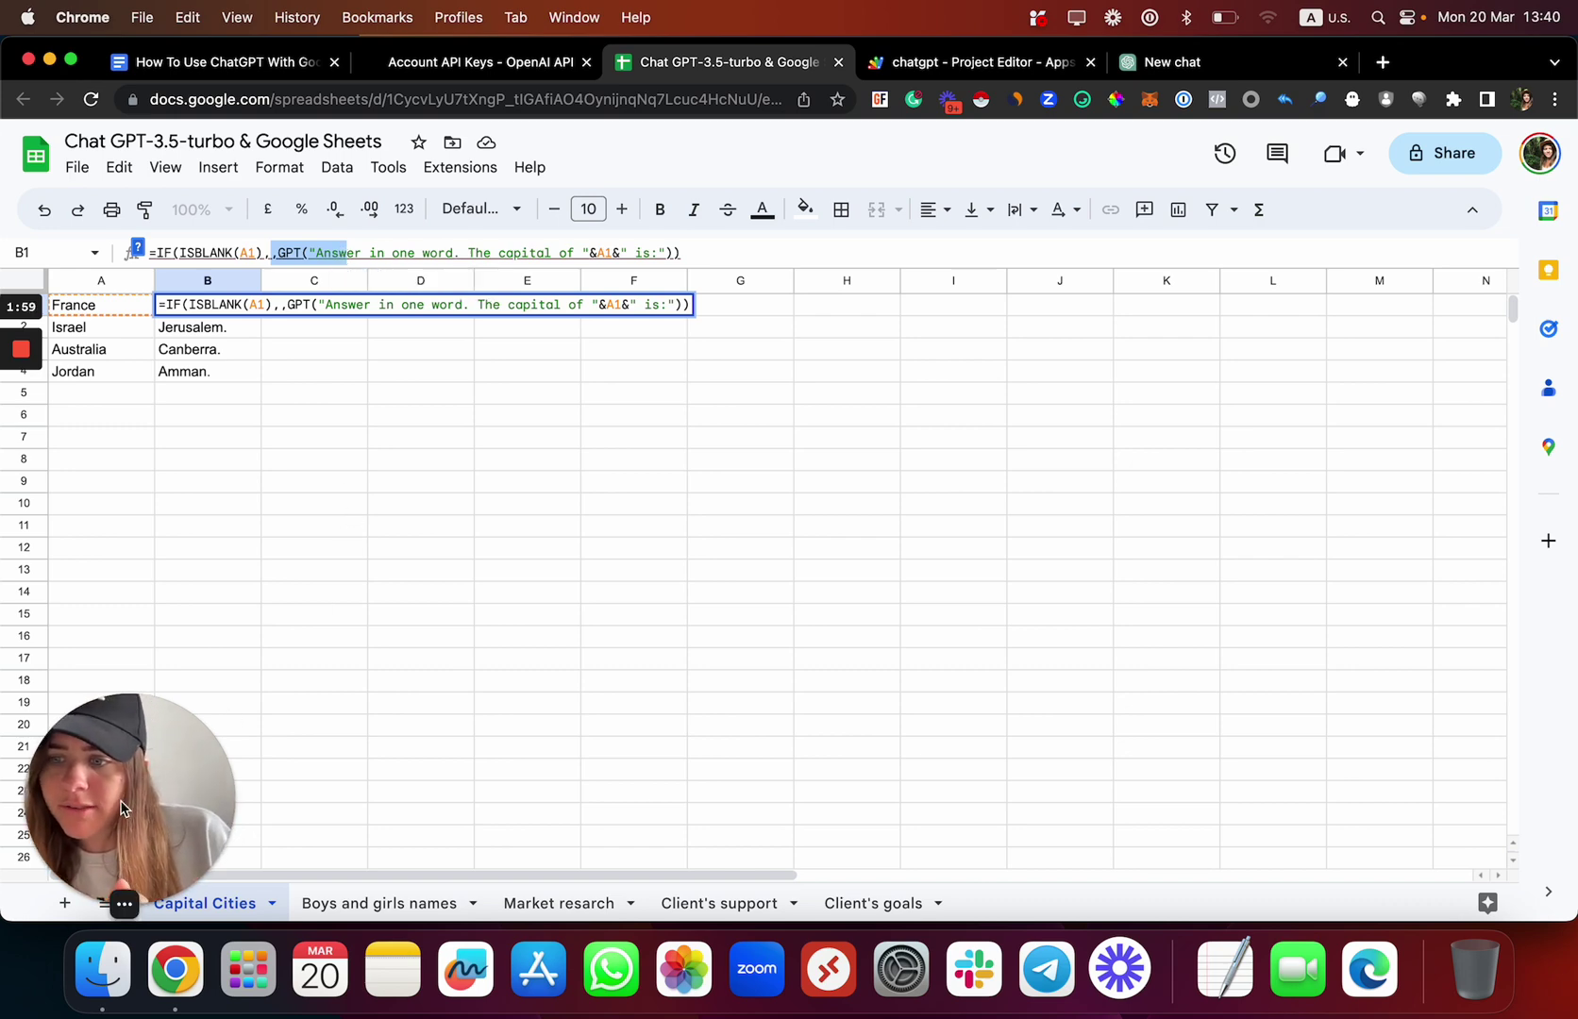
Step: Insert a reference to E4 as the value-if-blank argument in B1's formula, commit it, and move to cell D9
click(271, 373)
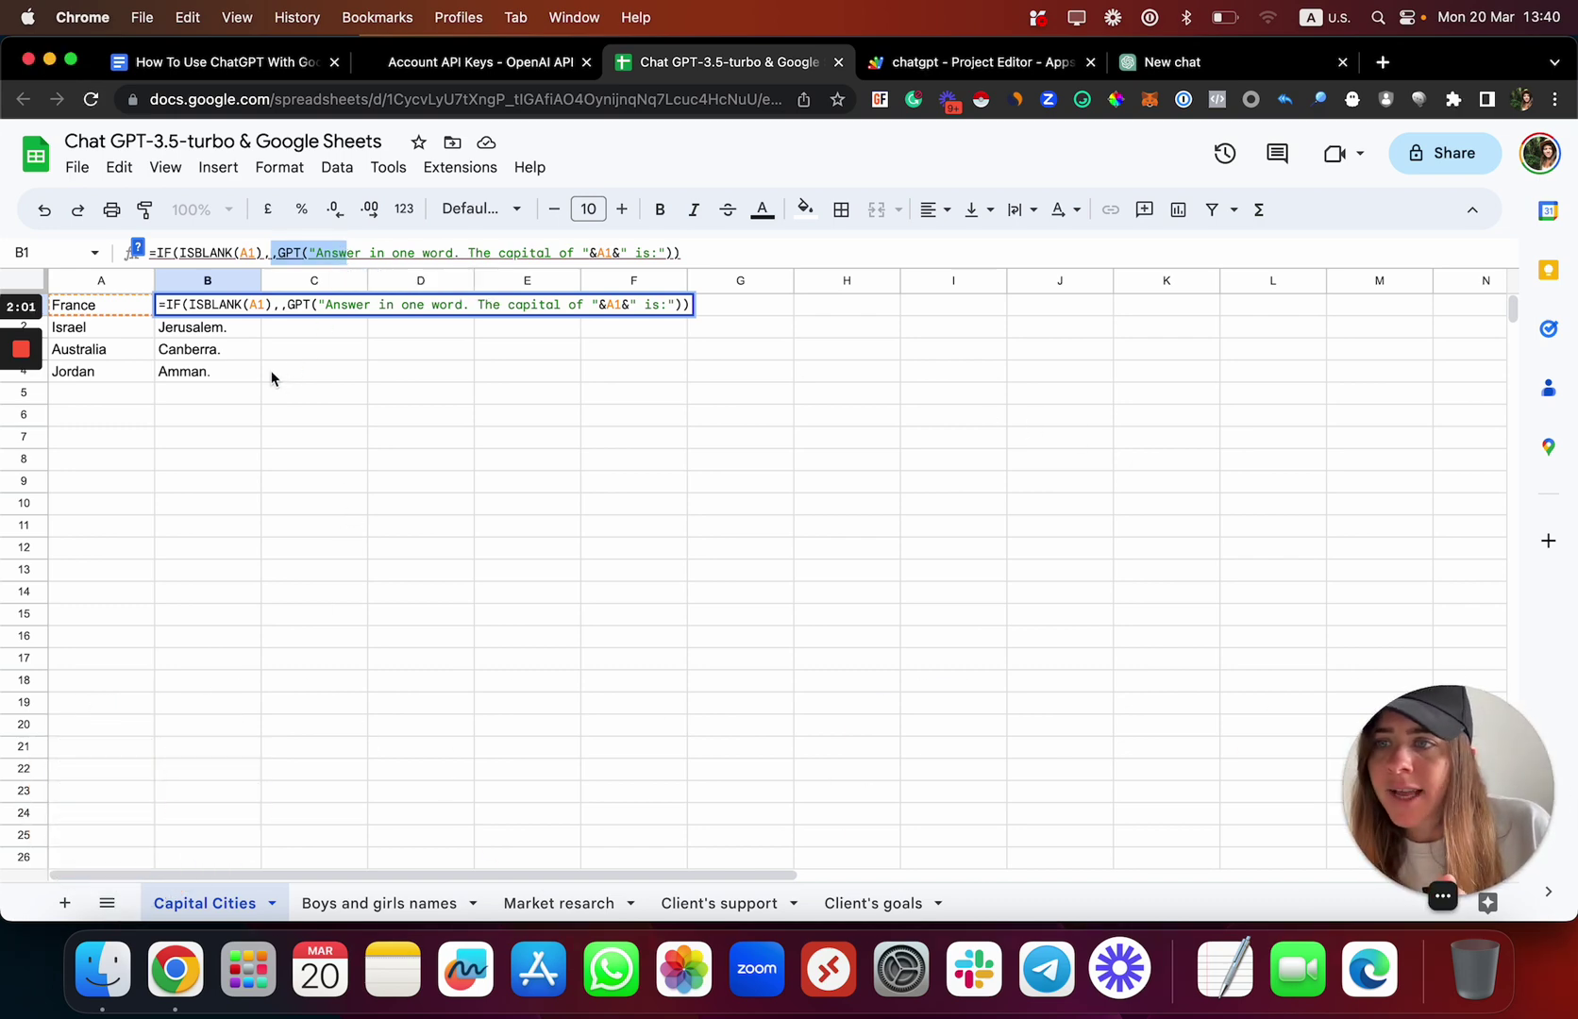
click(151, 349)
click(182, 392)
click(153, 549)
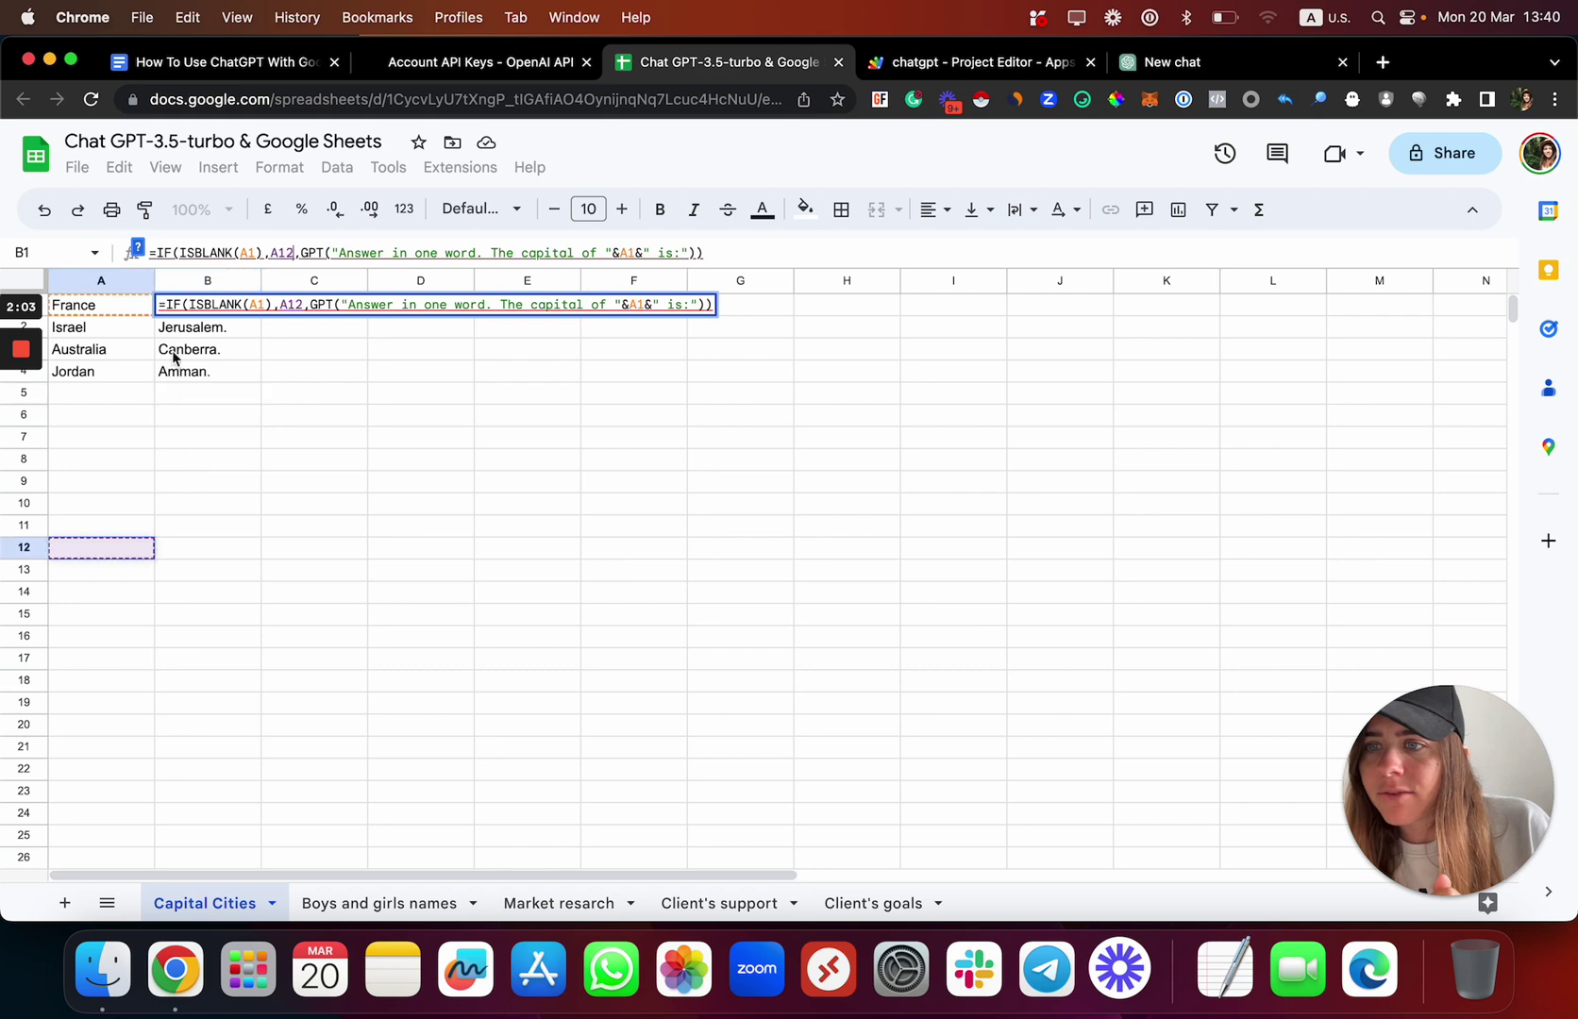
click(543, 374)
click(505, 253)
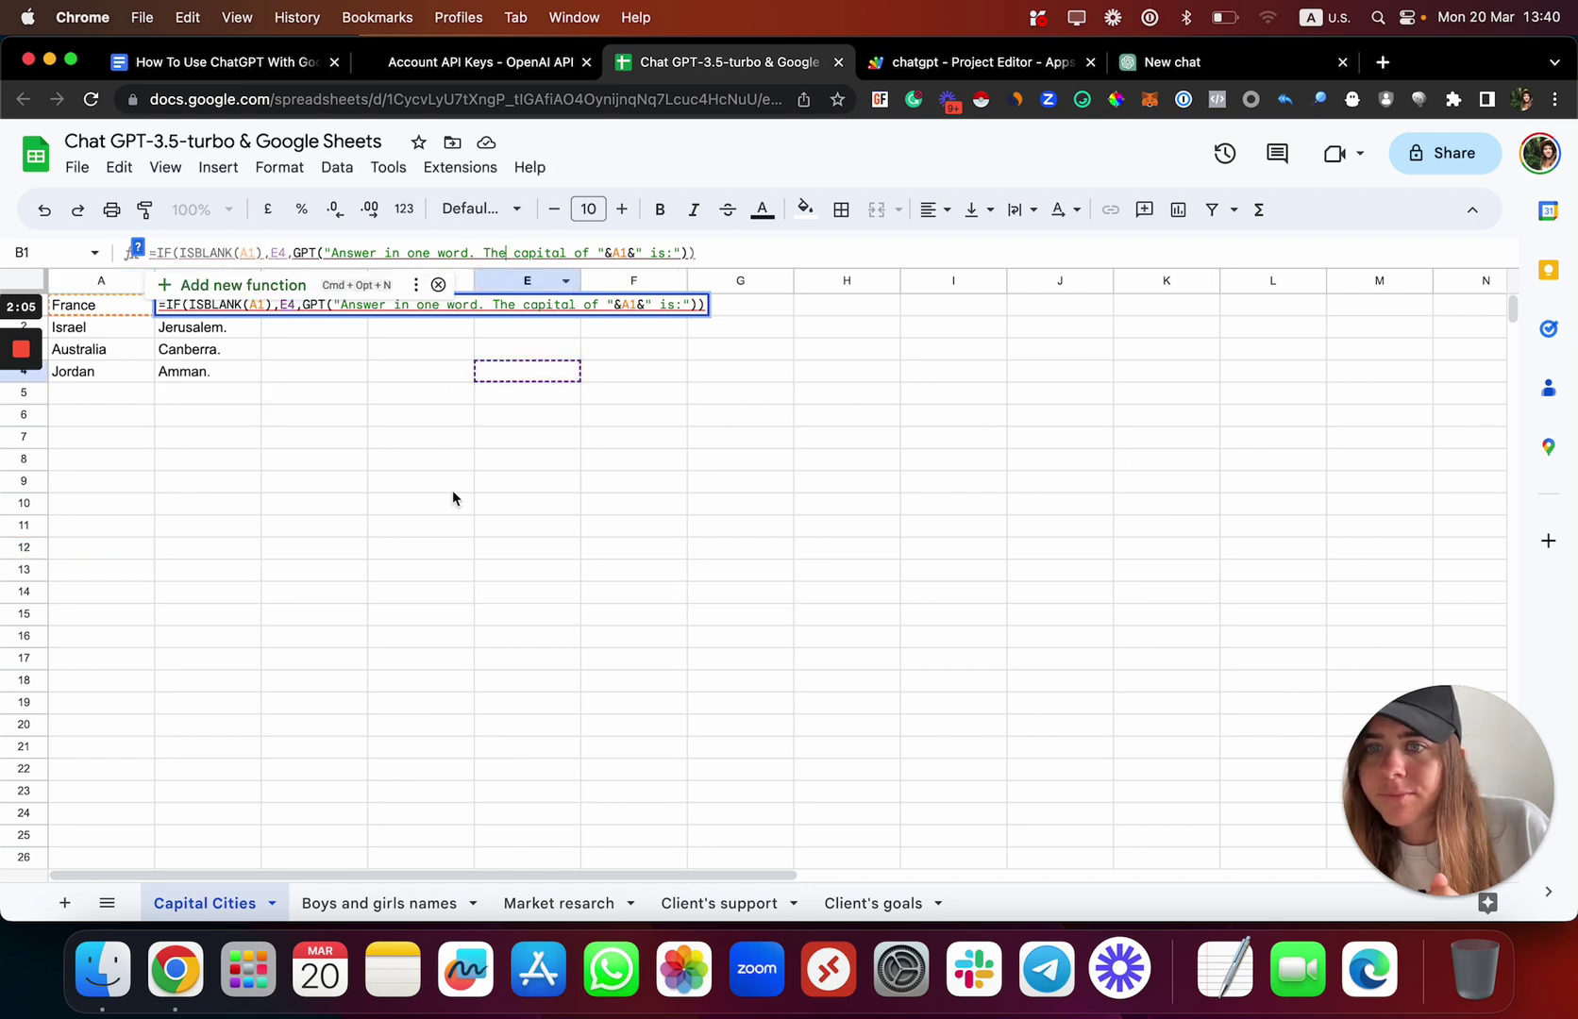
double_click(453, 491)
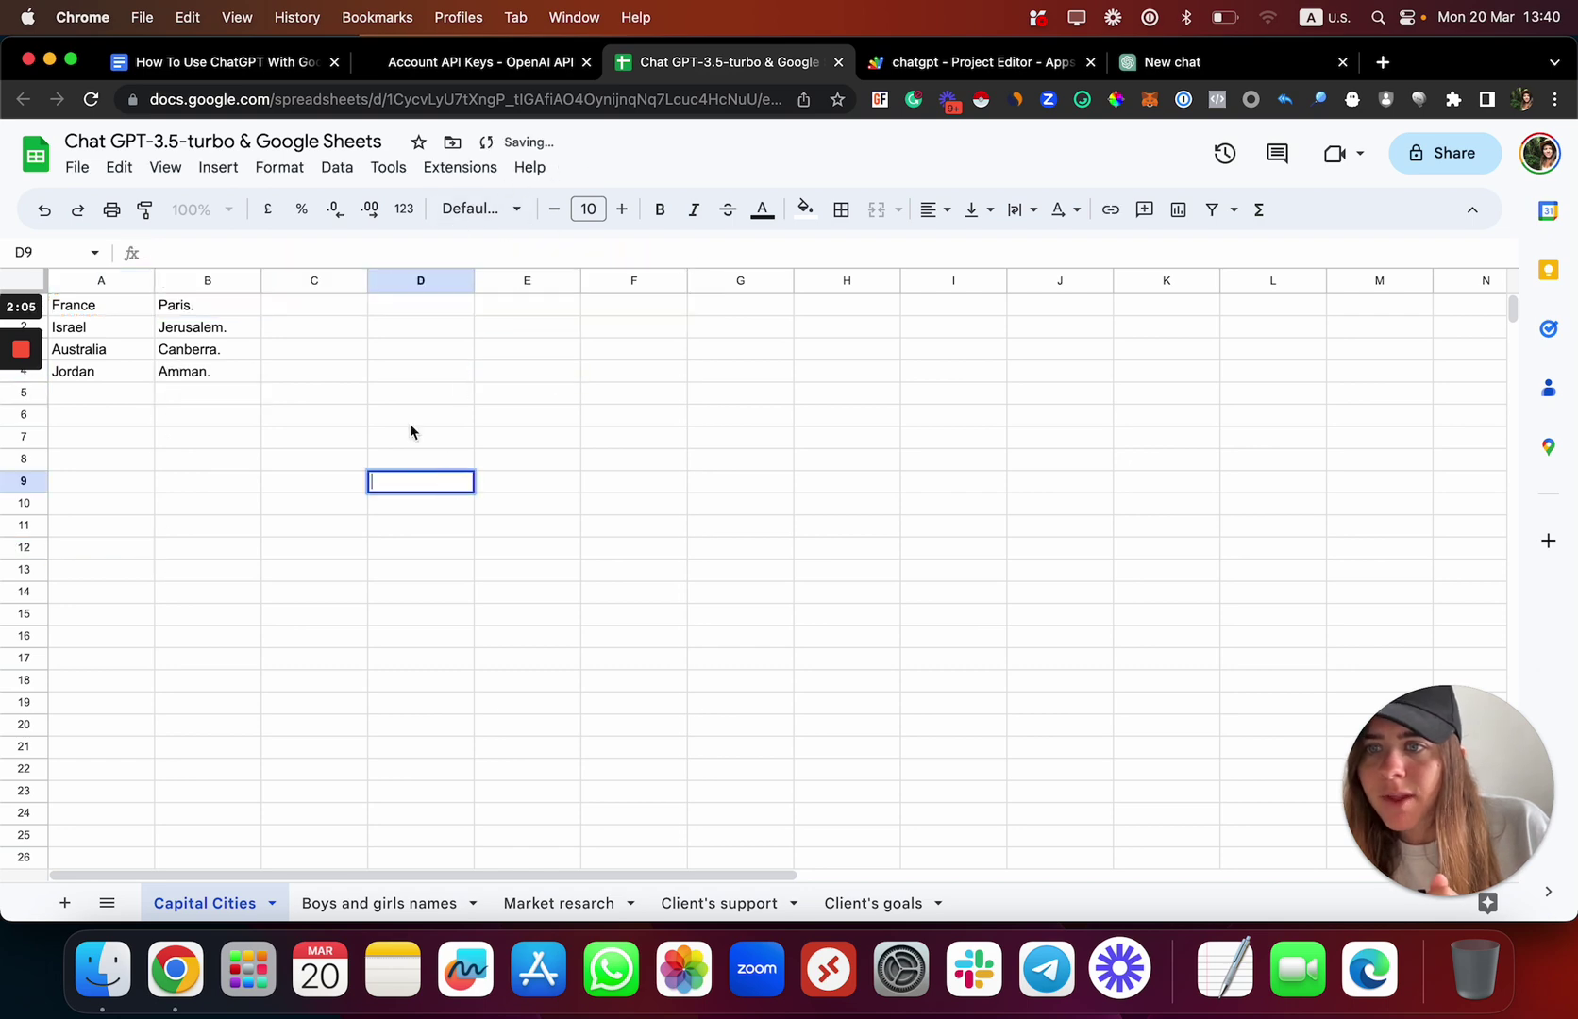
Step: Add the country Spain in cell A5, below Jordan
click(111, 372)
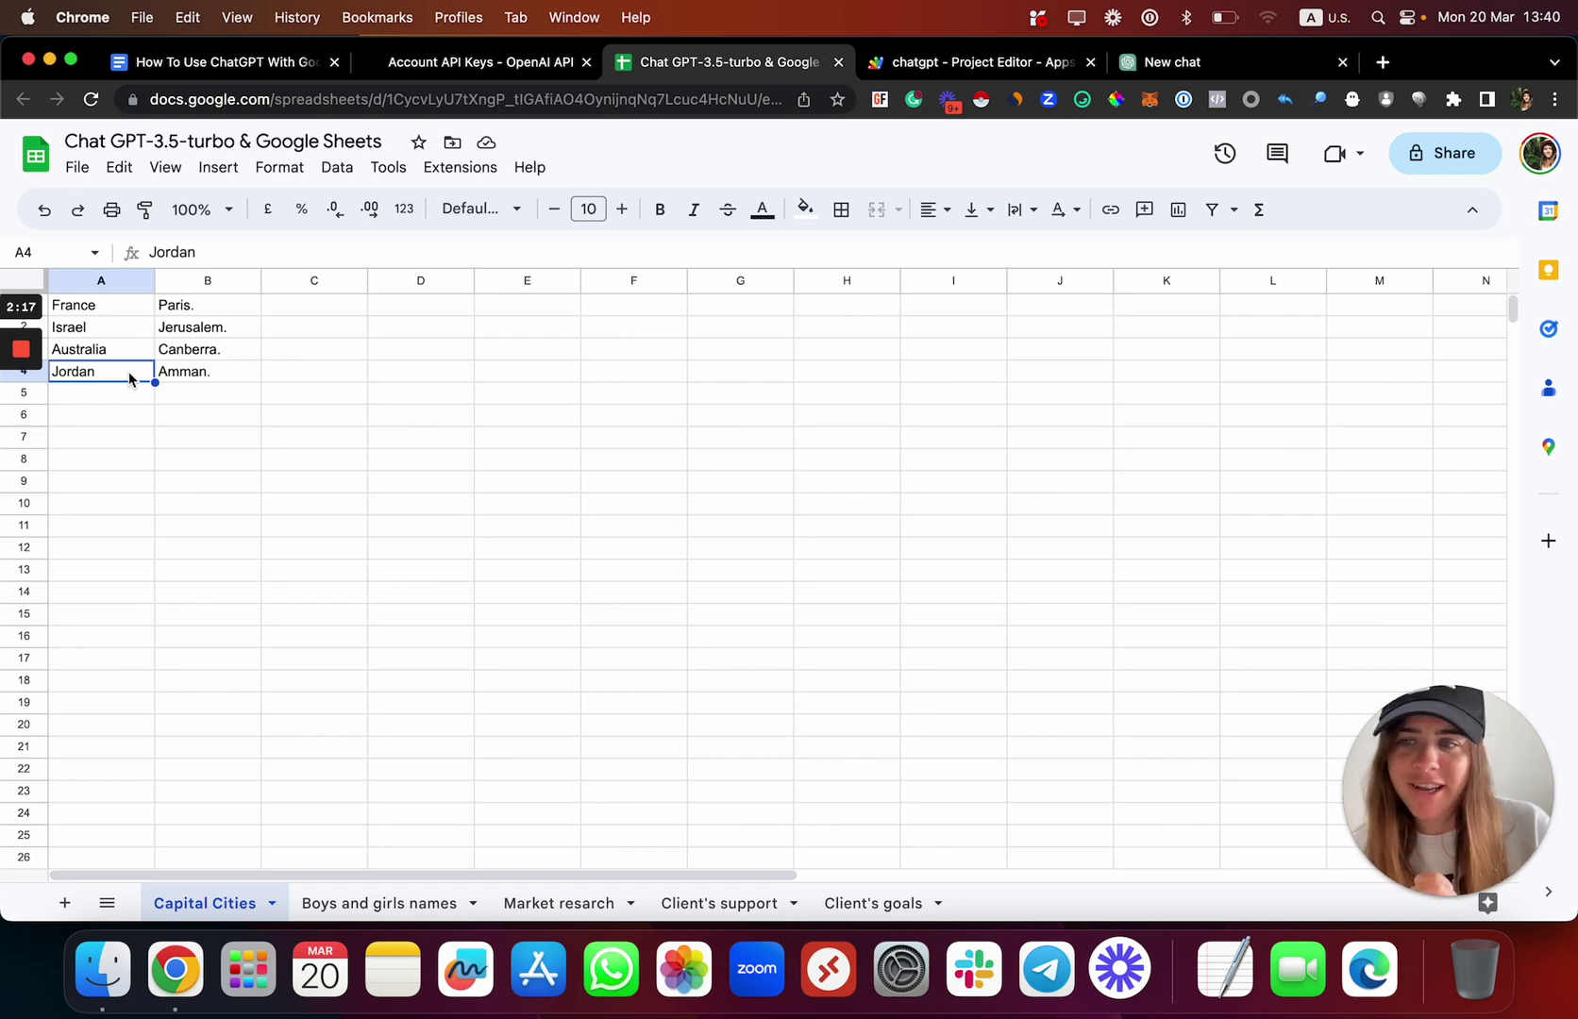
click(132, 400)
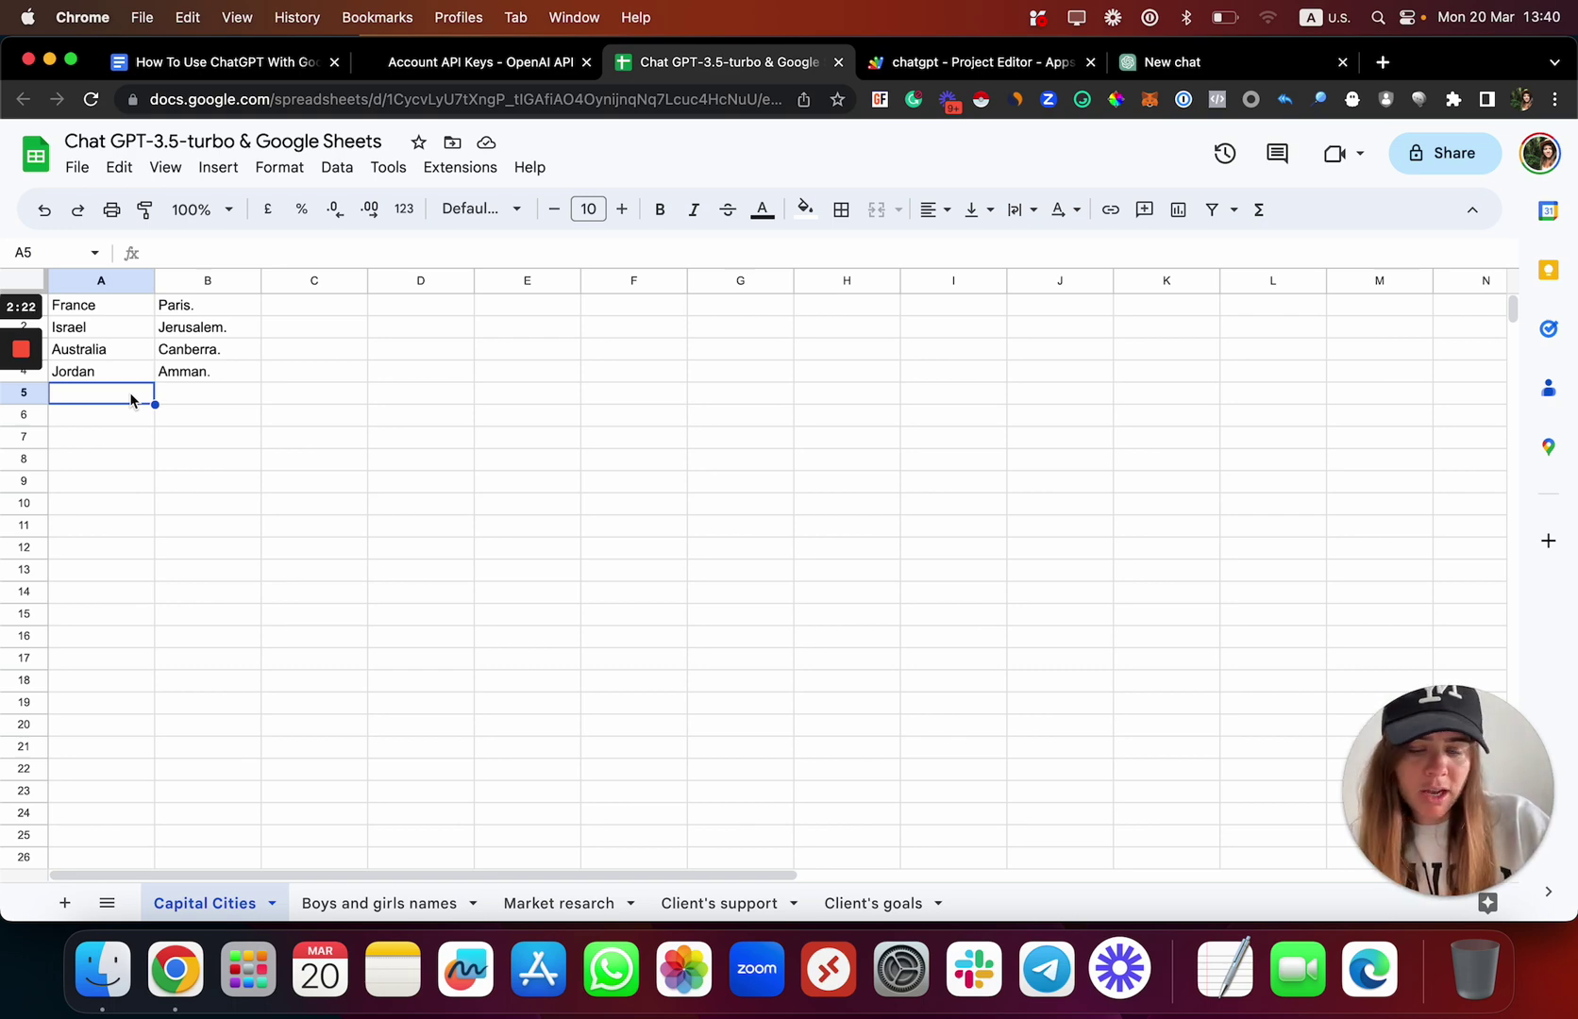
text(Spain)
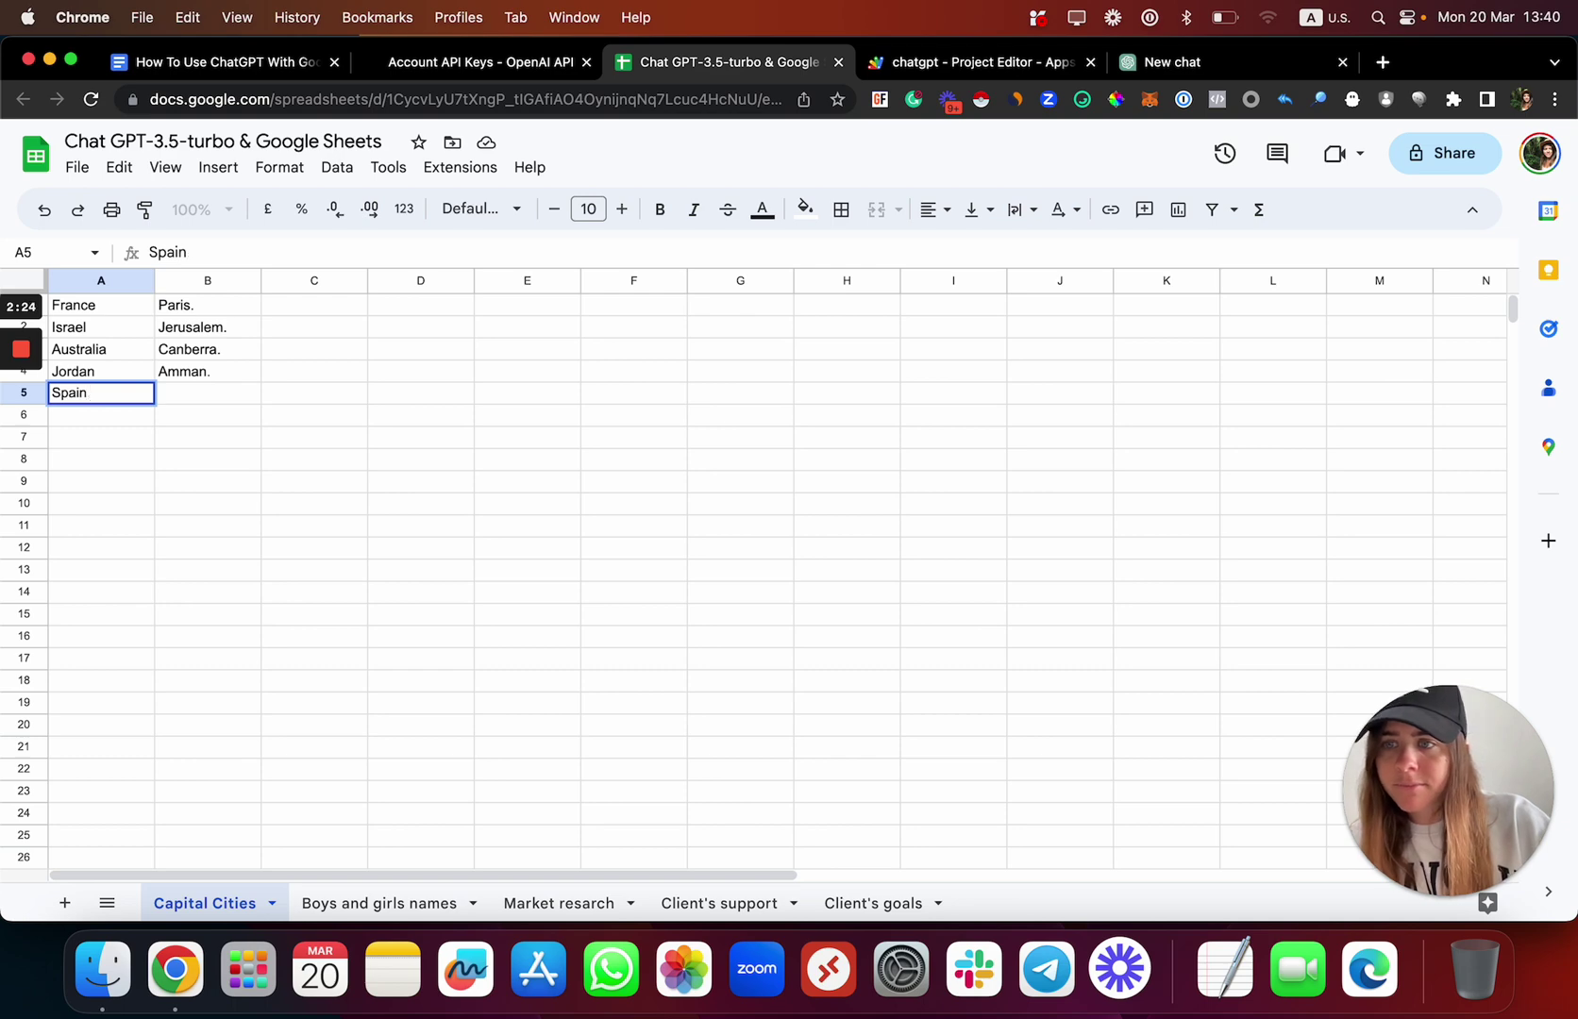
key(Return)
Step: Fill the capital-city GPT formula from cell B4 down to B5 for Spain
click(255, 373)
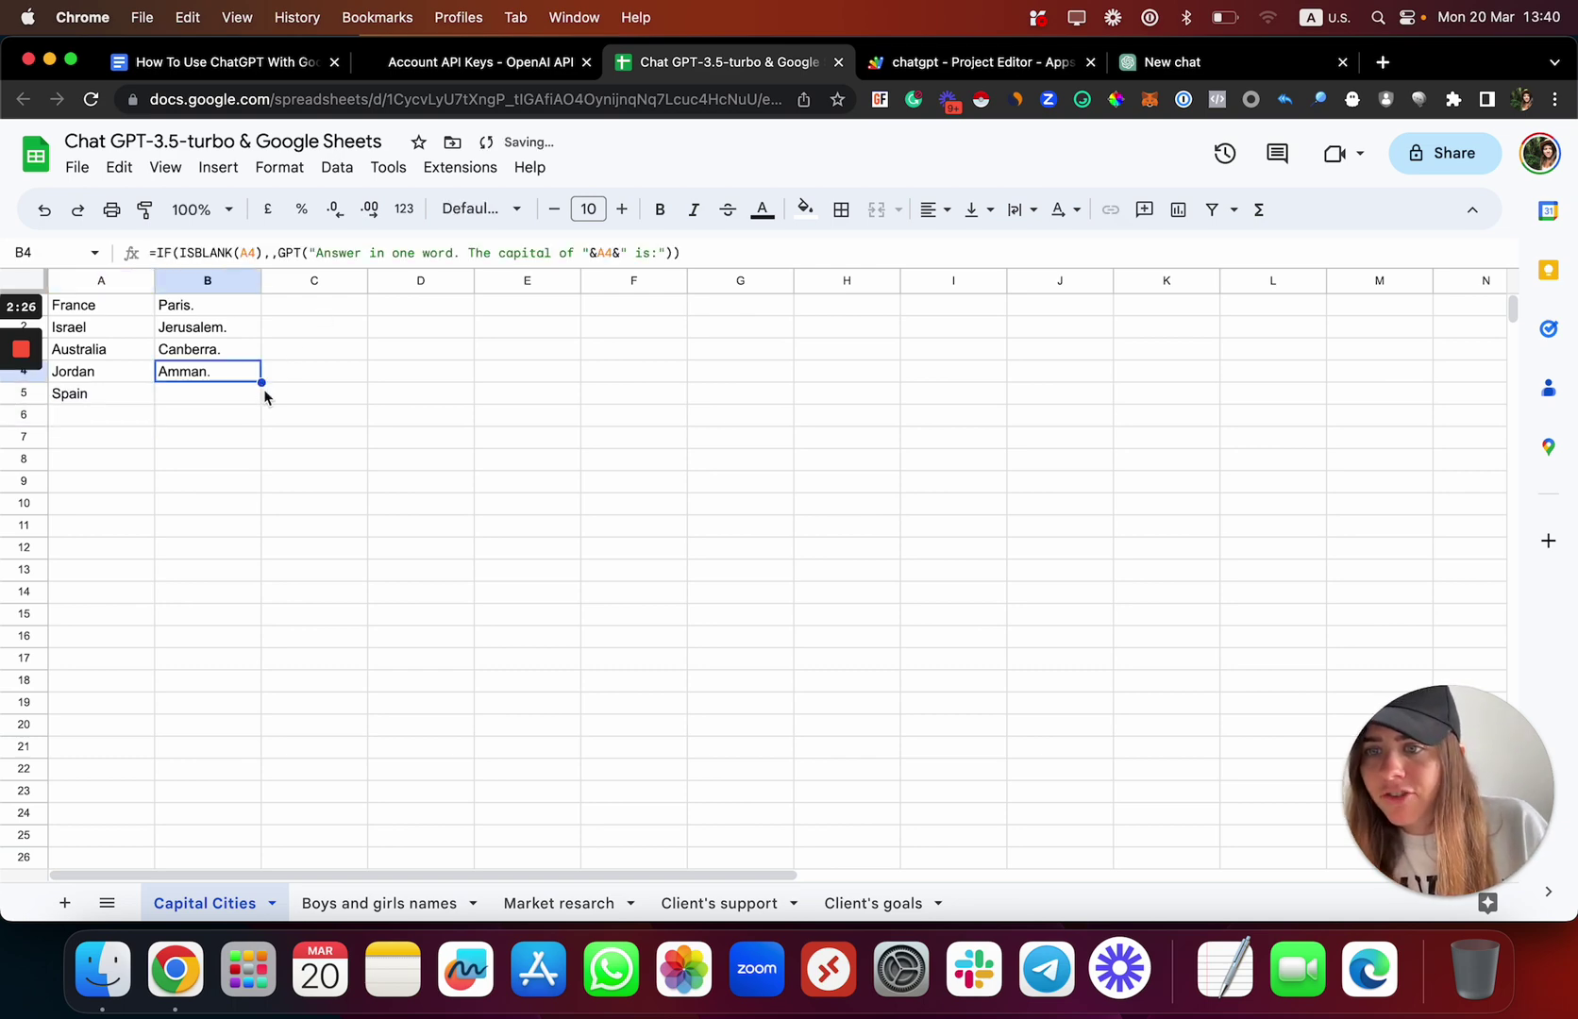
drag(262, 382, 261, 400)
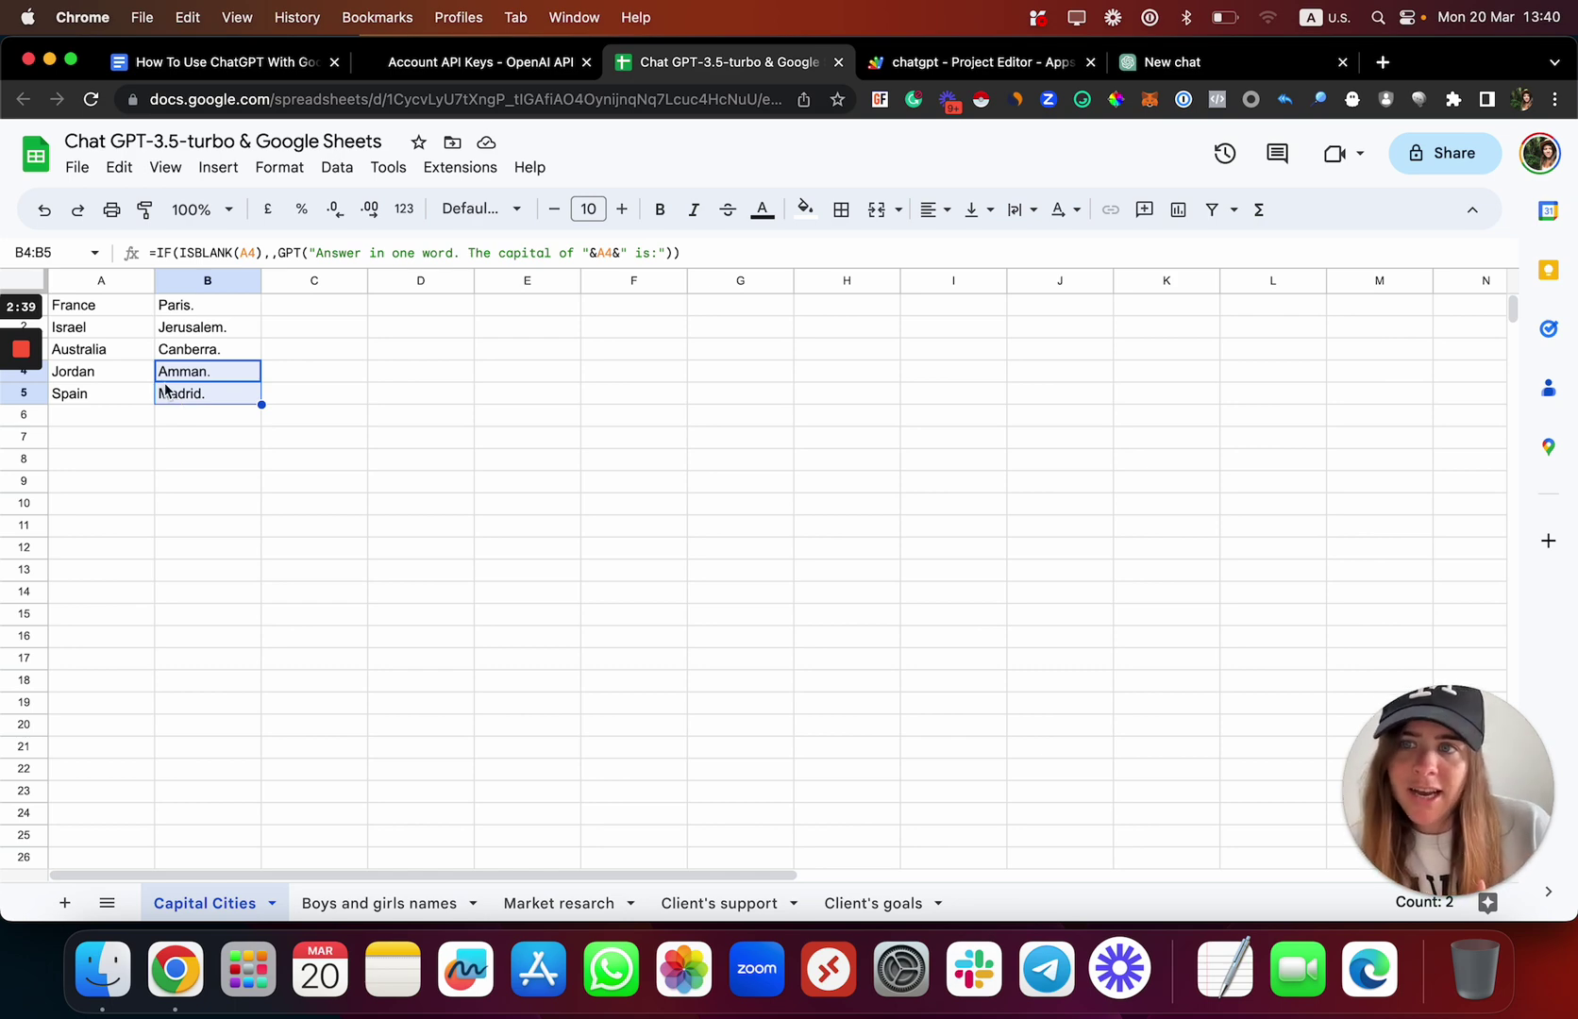
Step: In the Boys and girls names sheet, examine the name in A3 and the boy-or-girl GPT formula in B3
click(375, 904)
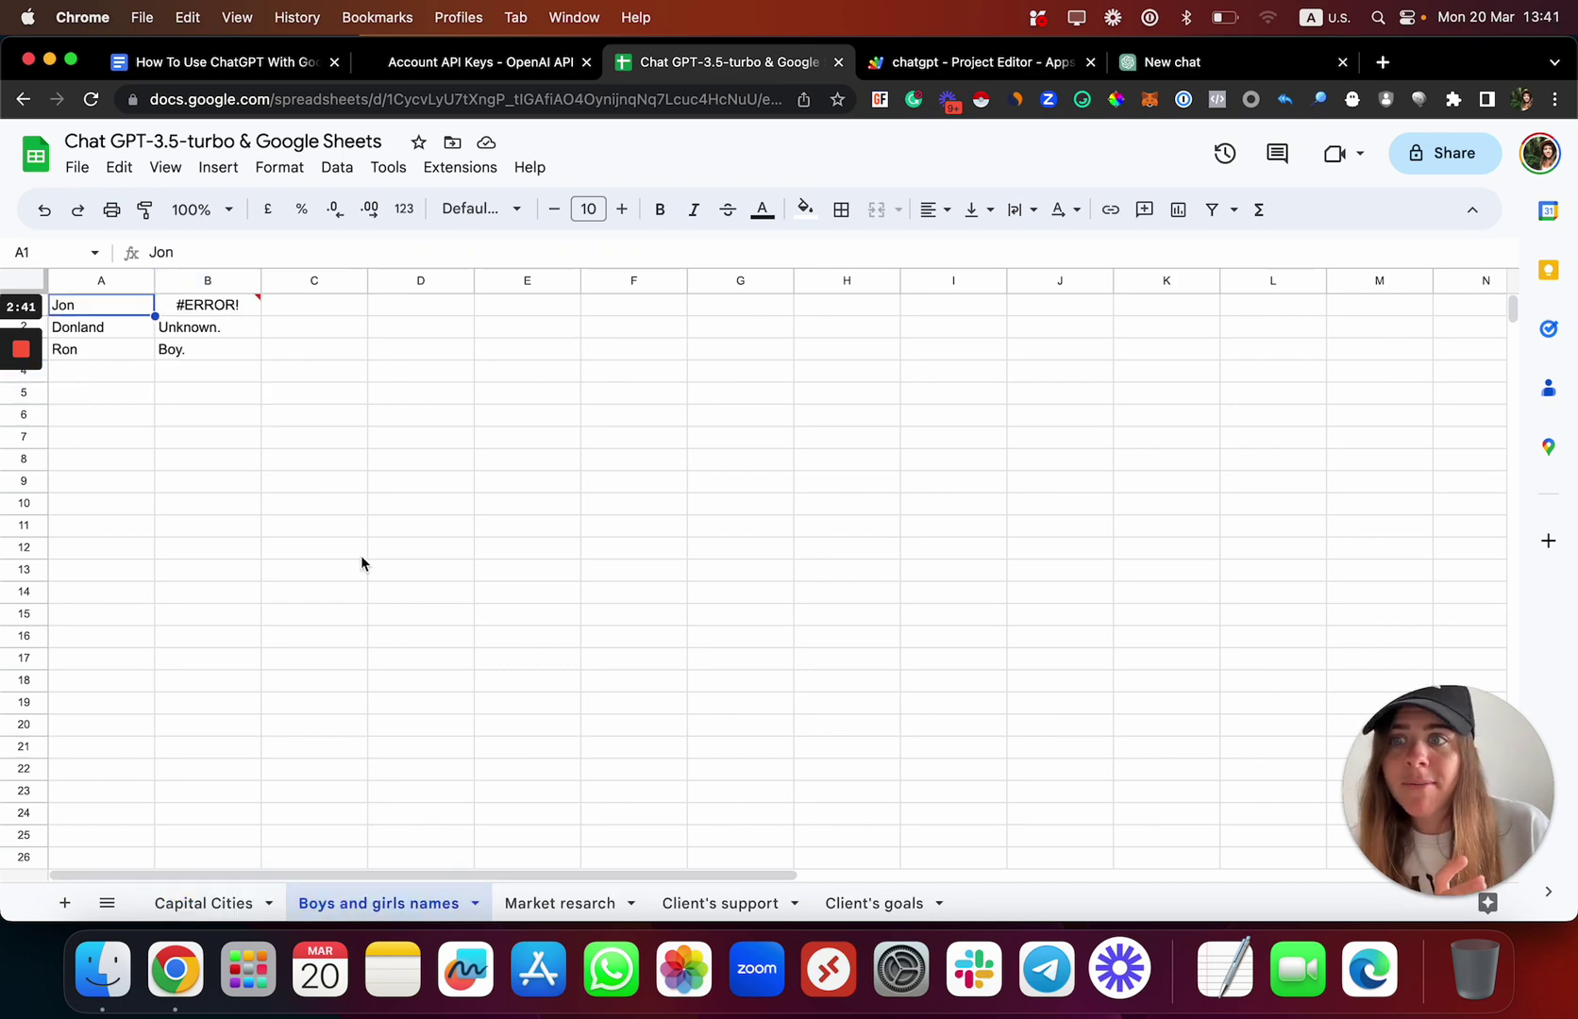
click(250, 416)
click(134, 354)
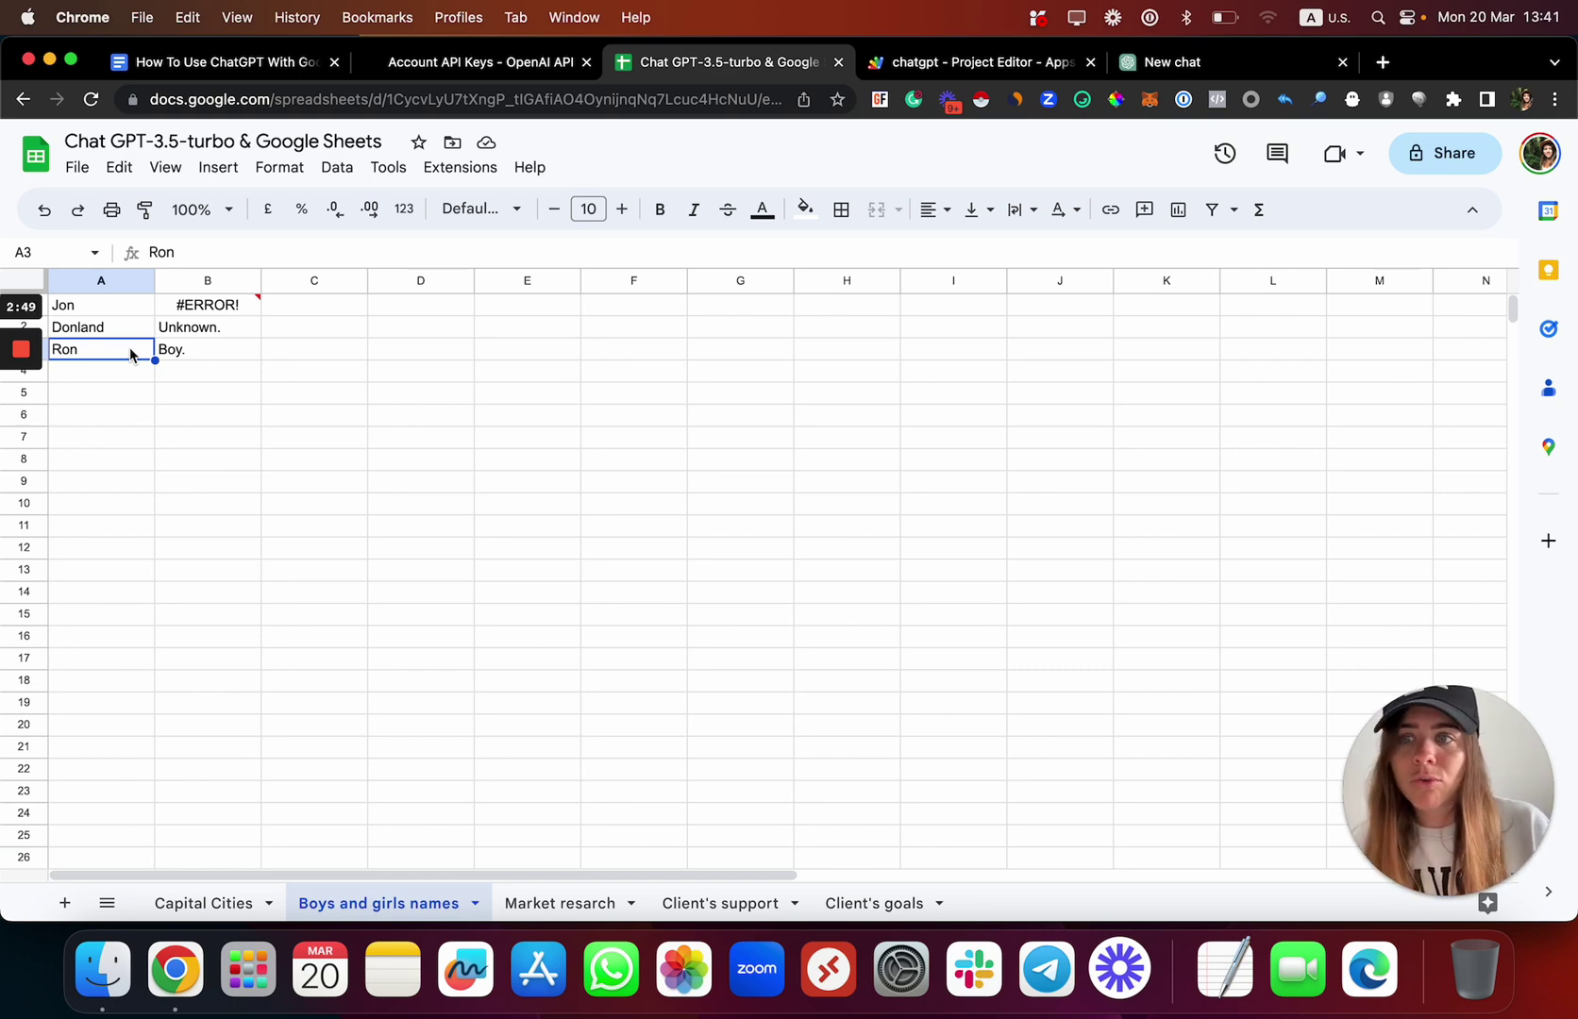
click(190, 355)
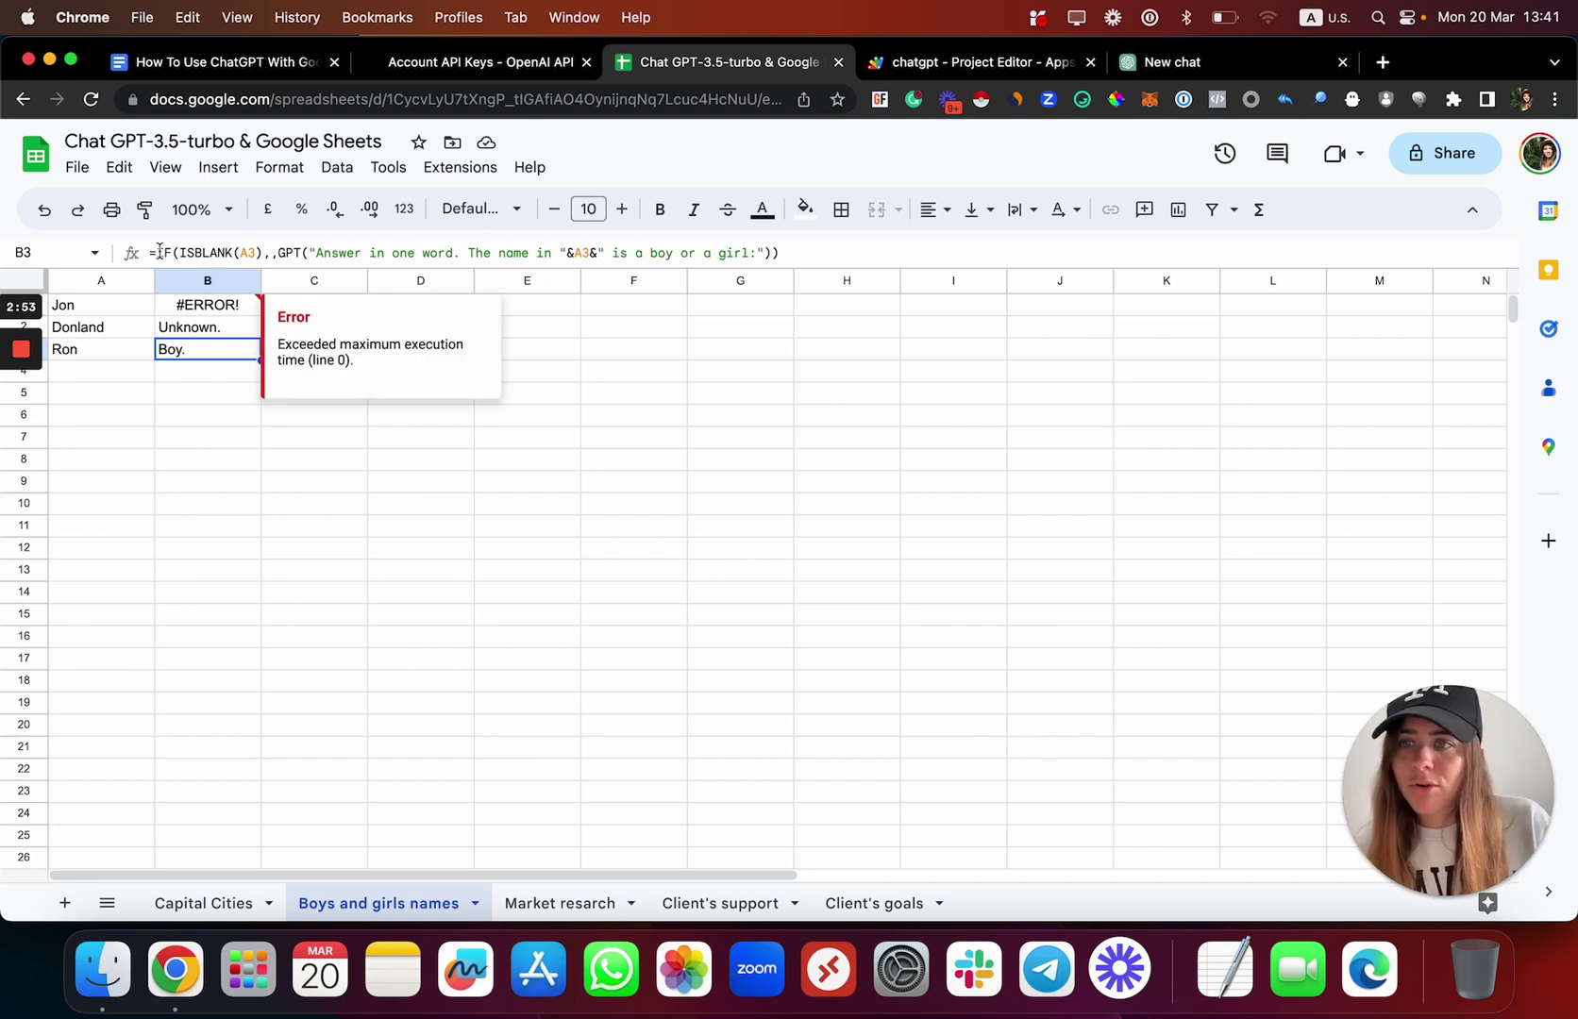
drag(149, 253, 760, 257)
click(704, 505)
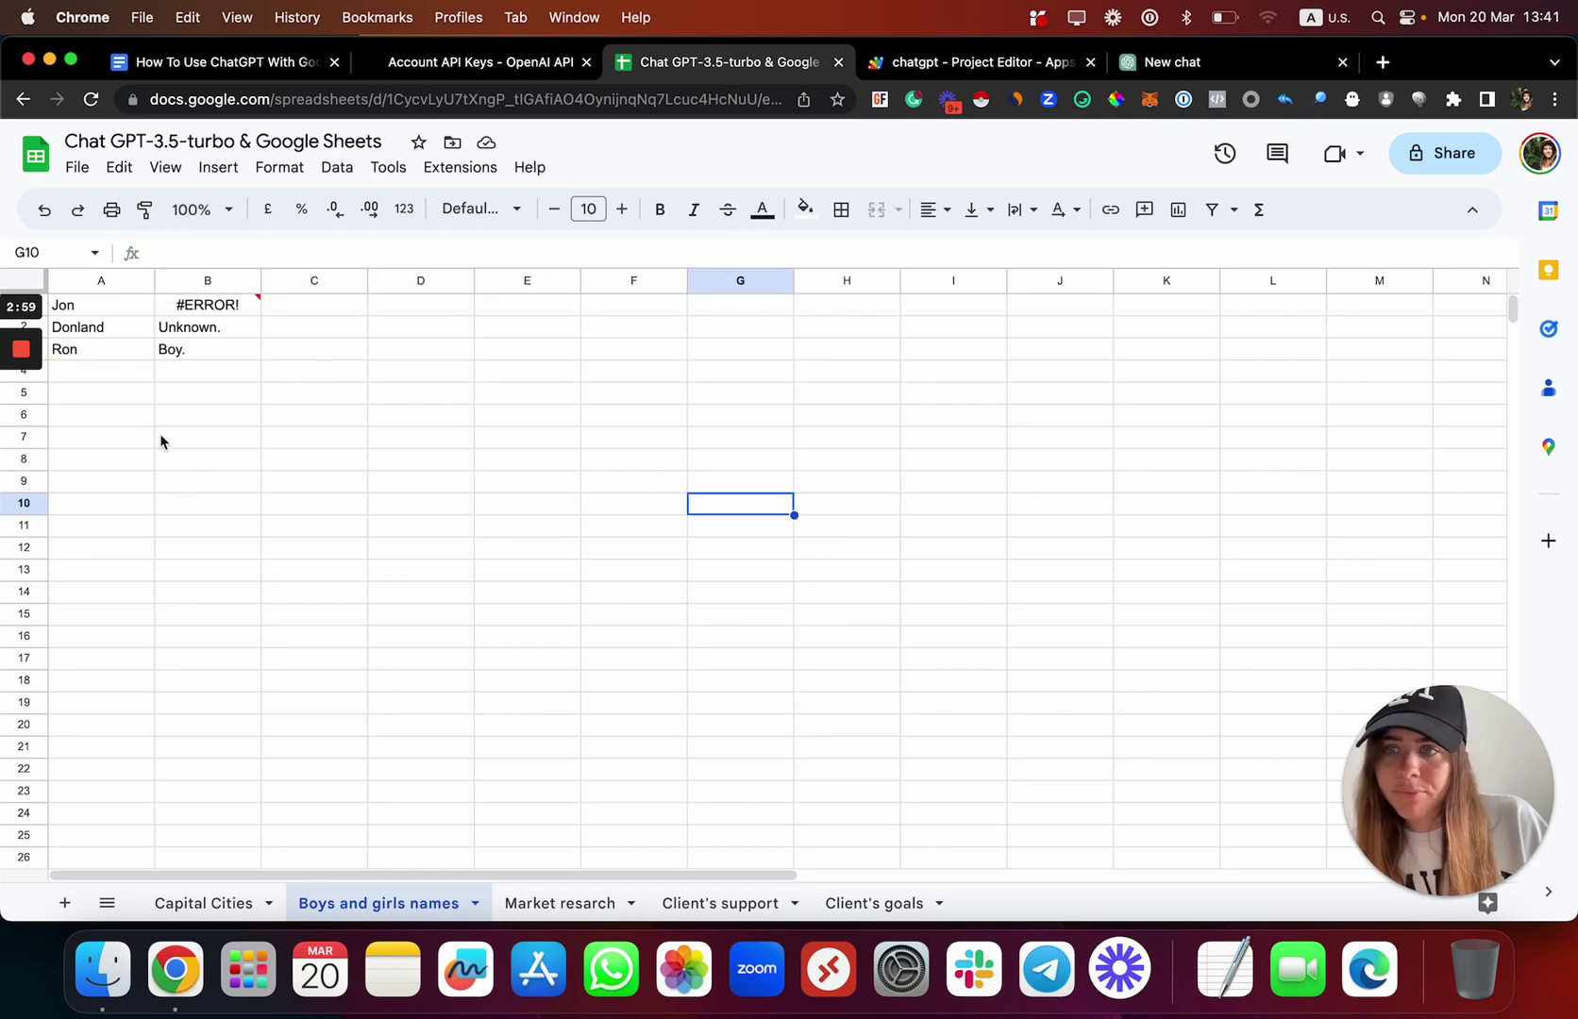
Step: Add another first name in cell A4 and fill the boy-or-girl formula from B3 down to B4
click(118, 387)
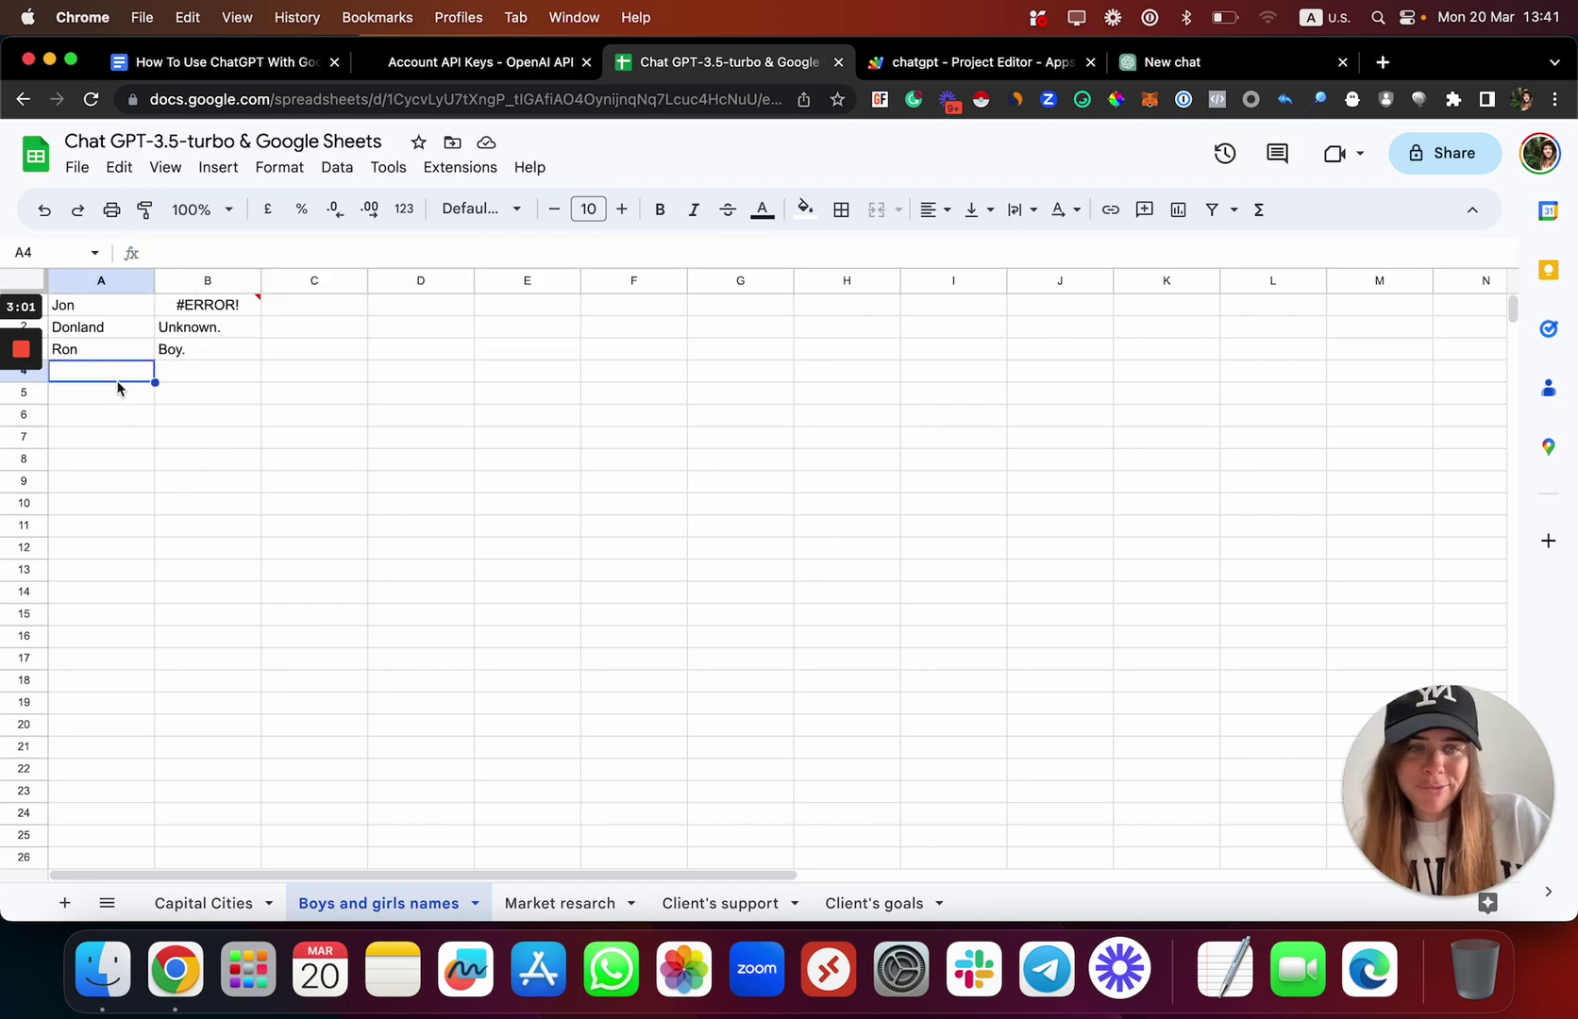
text(ADI)
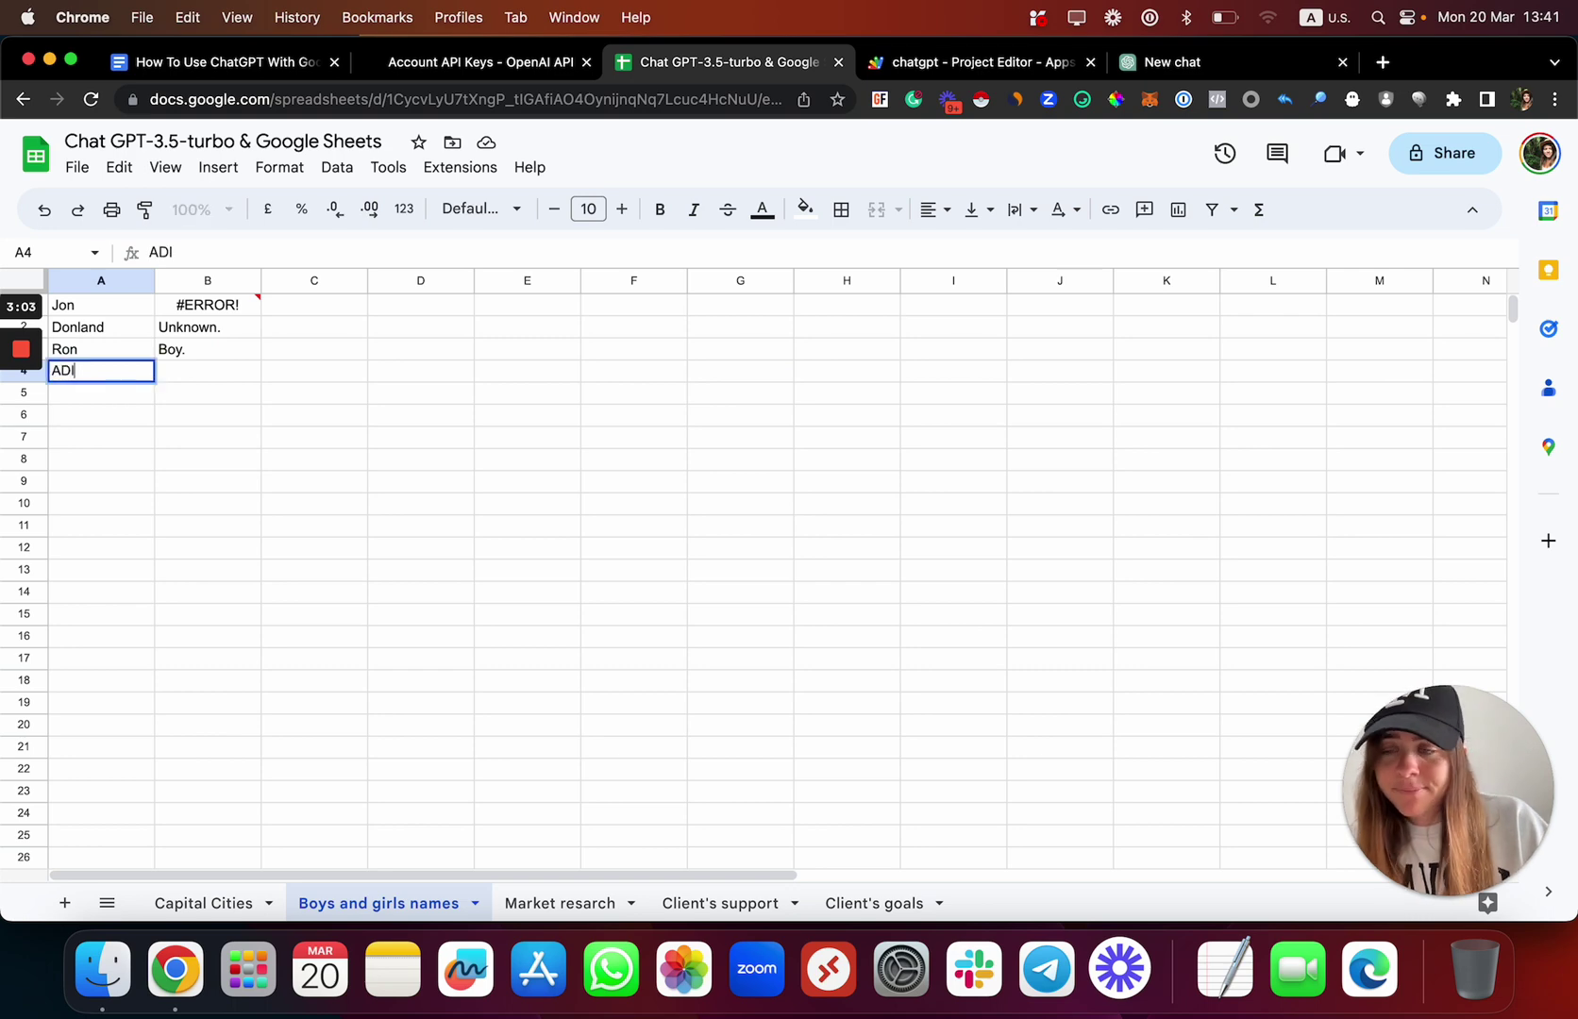
key(BackSpace)
key(BackSpace)
text(di)
click(419, 420)
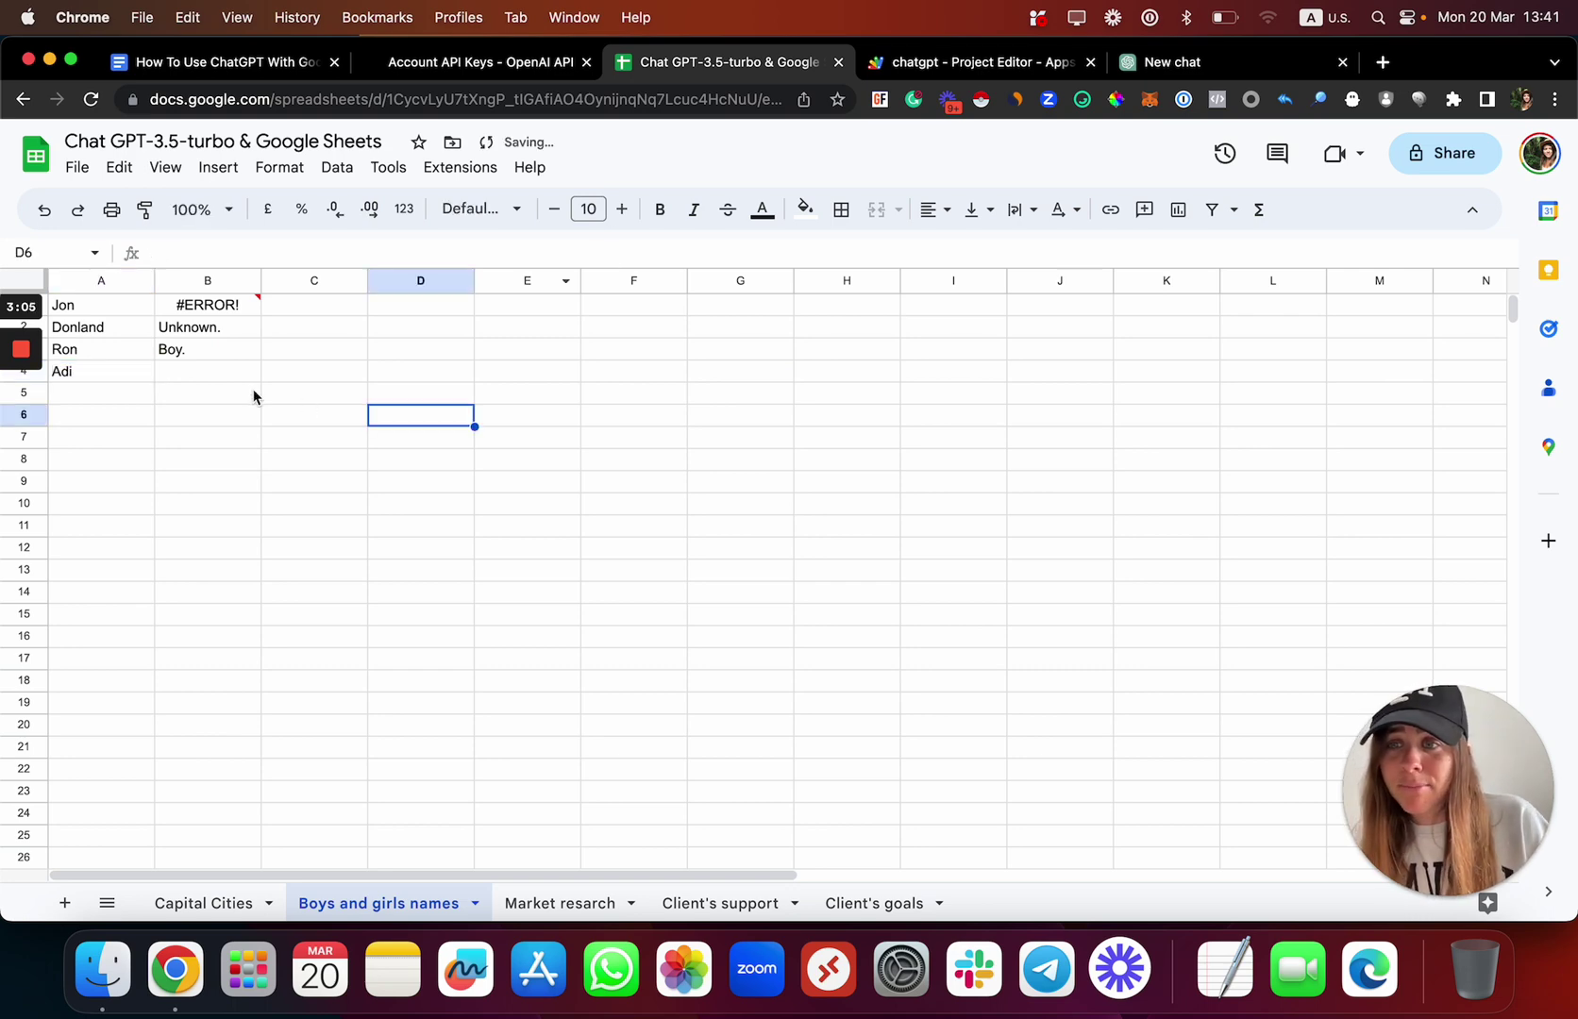
click(253, 354)
drag(261, 361, 263, 371)
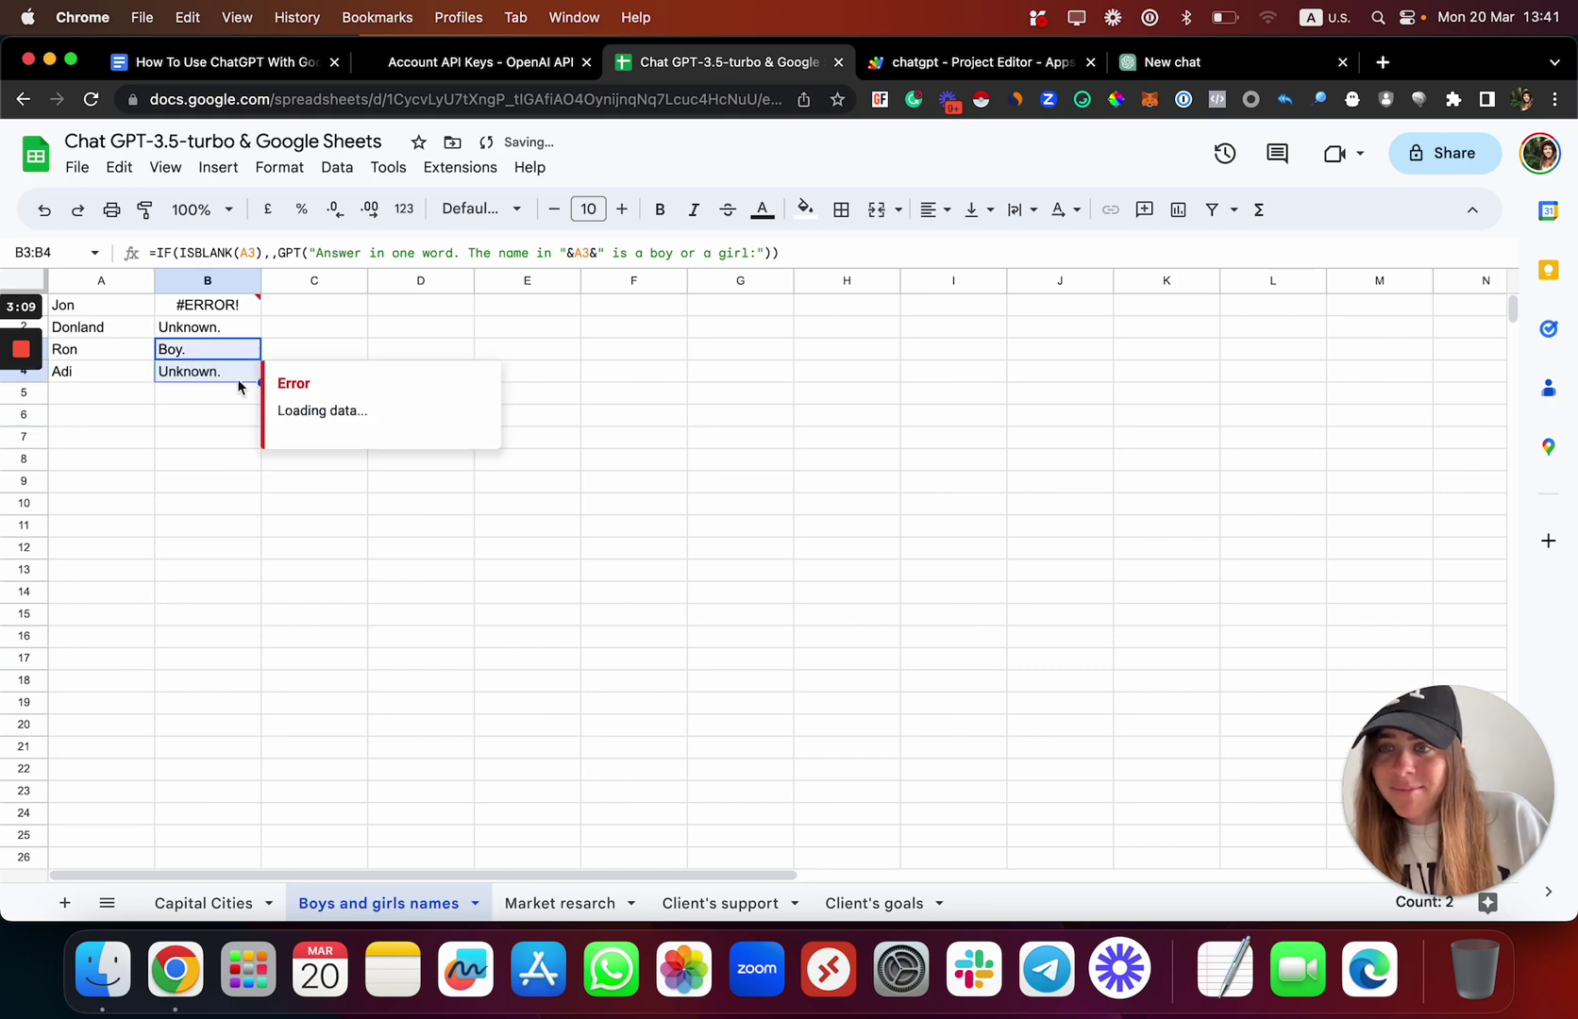
Step: Add a two-letter first name in cell A5 and fill the boy-or-girl formula from B4 down to B5
click(92, 403)
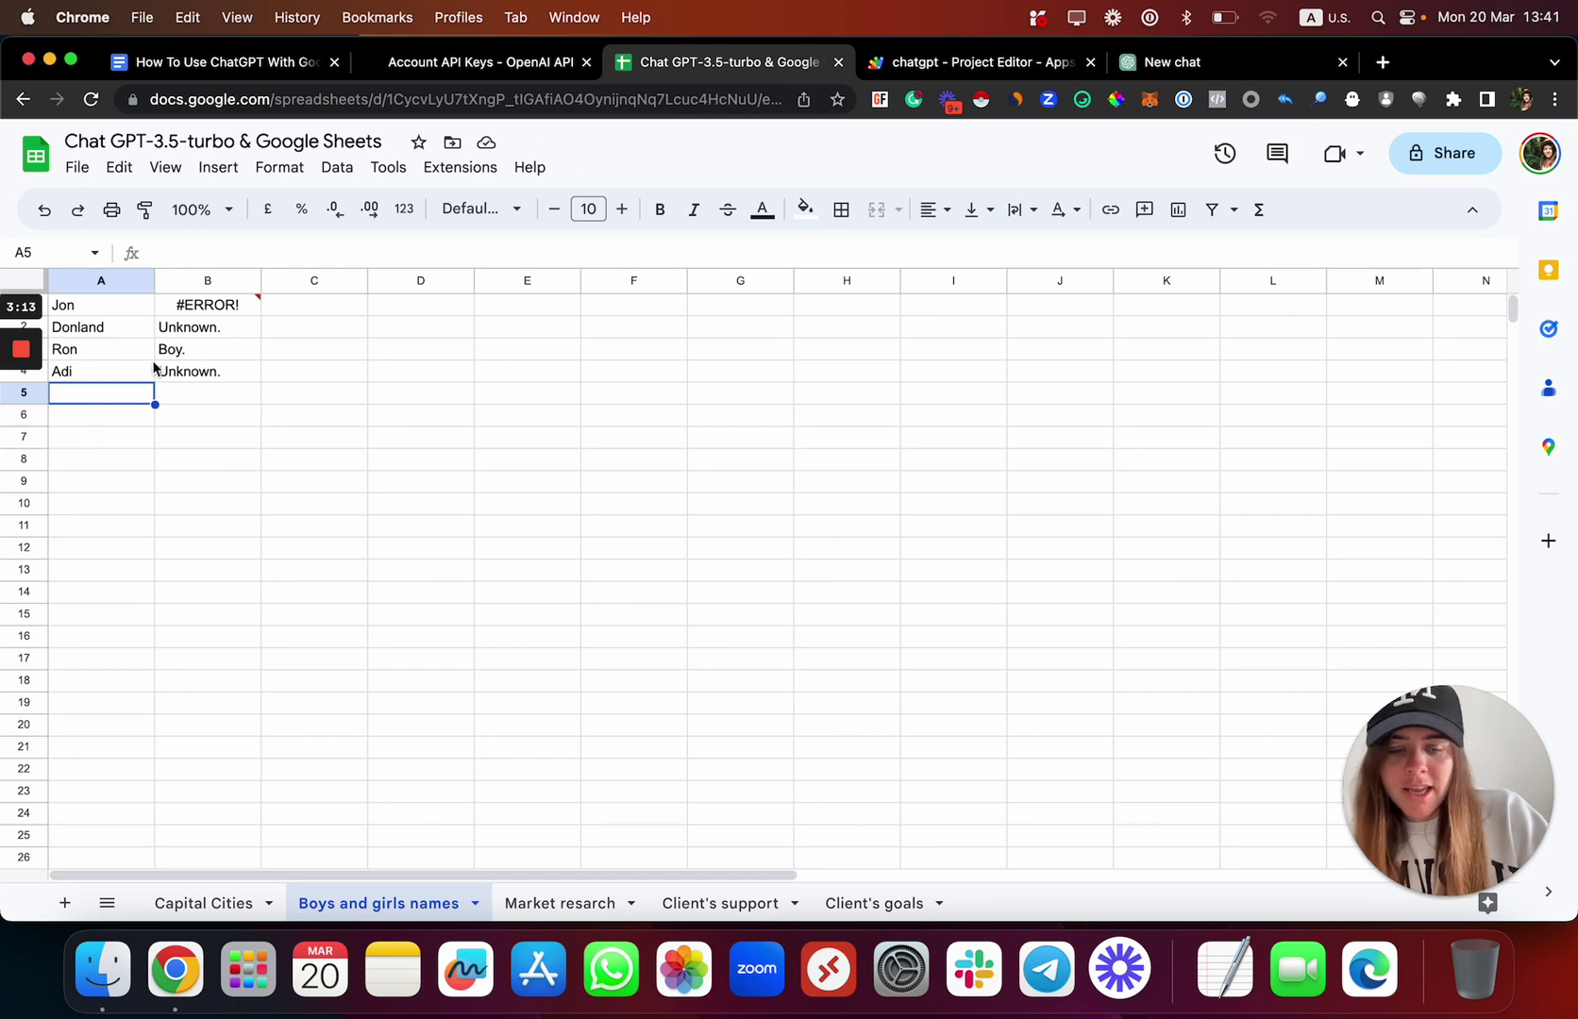
text(Jon)
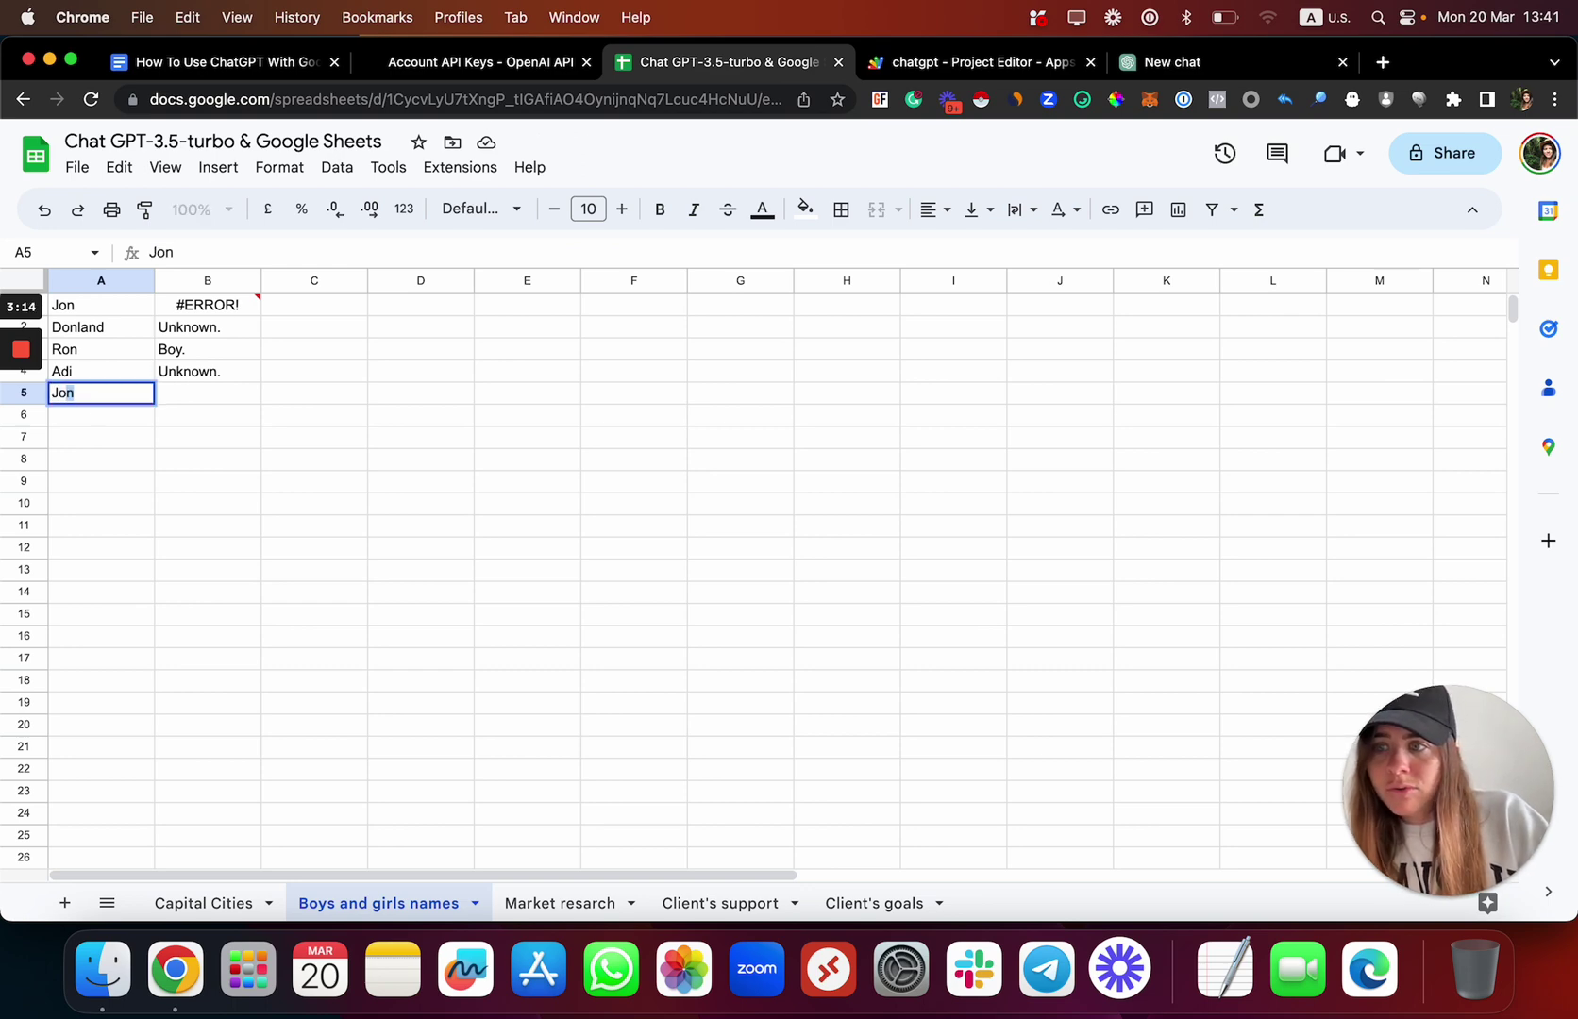
key(BackSpace)
key(Return)
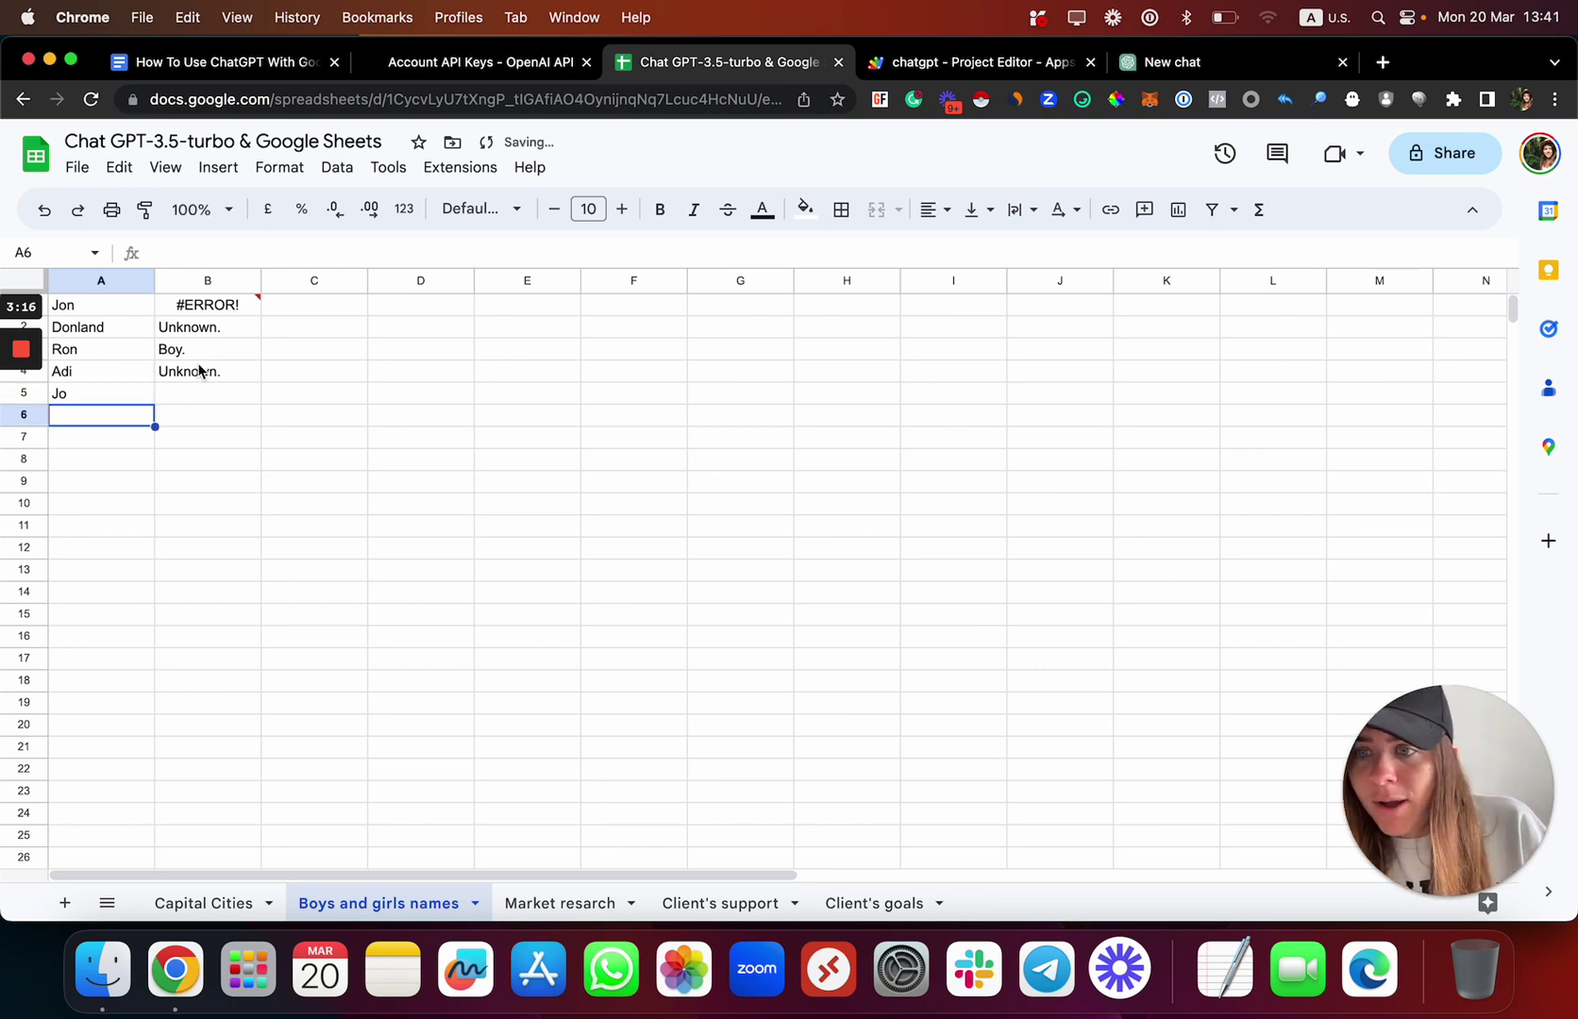
click(255, 375)
drag(255, 375, 266, 396)
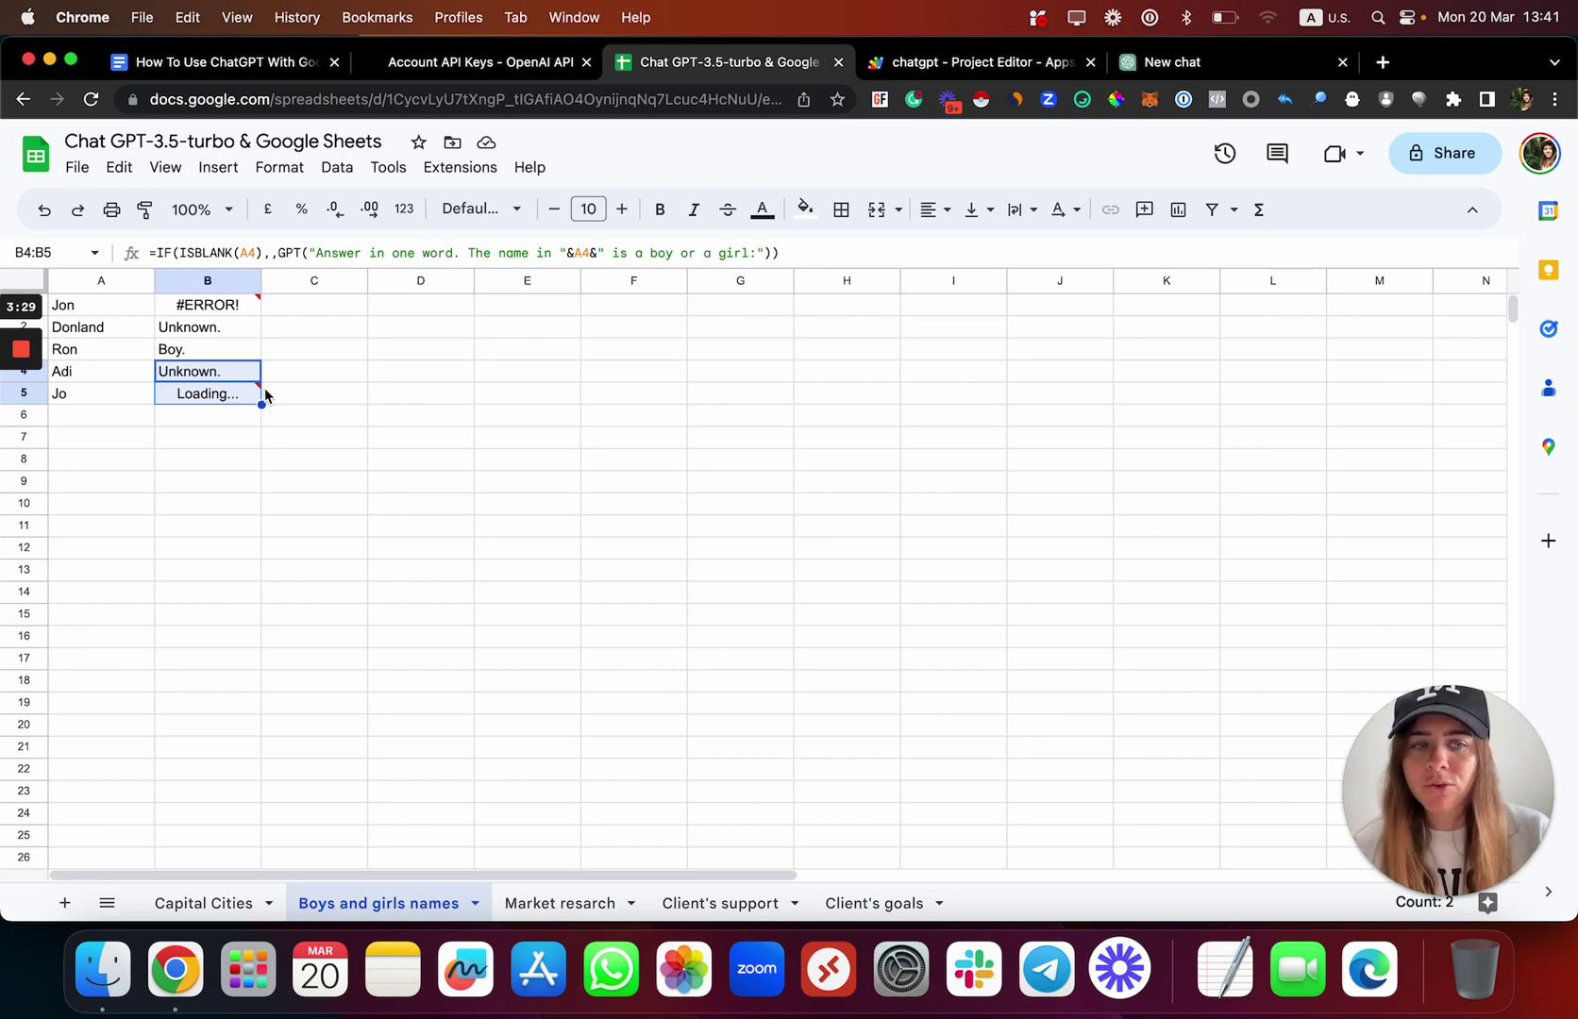
click(187, 487)
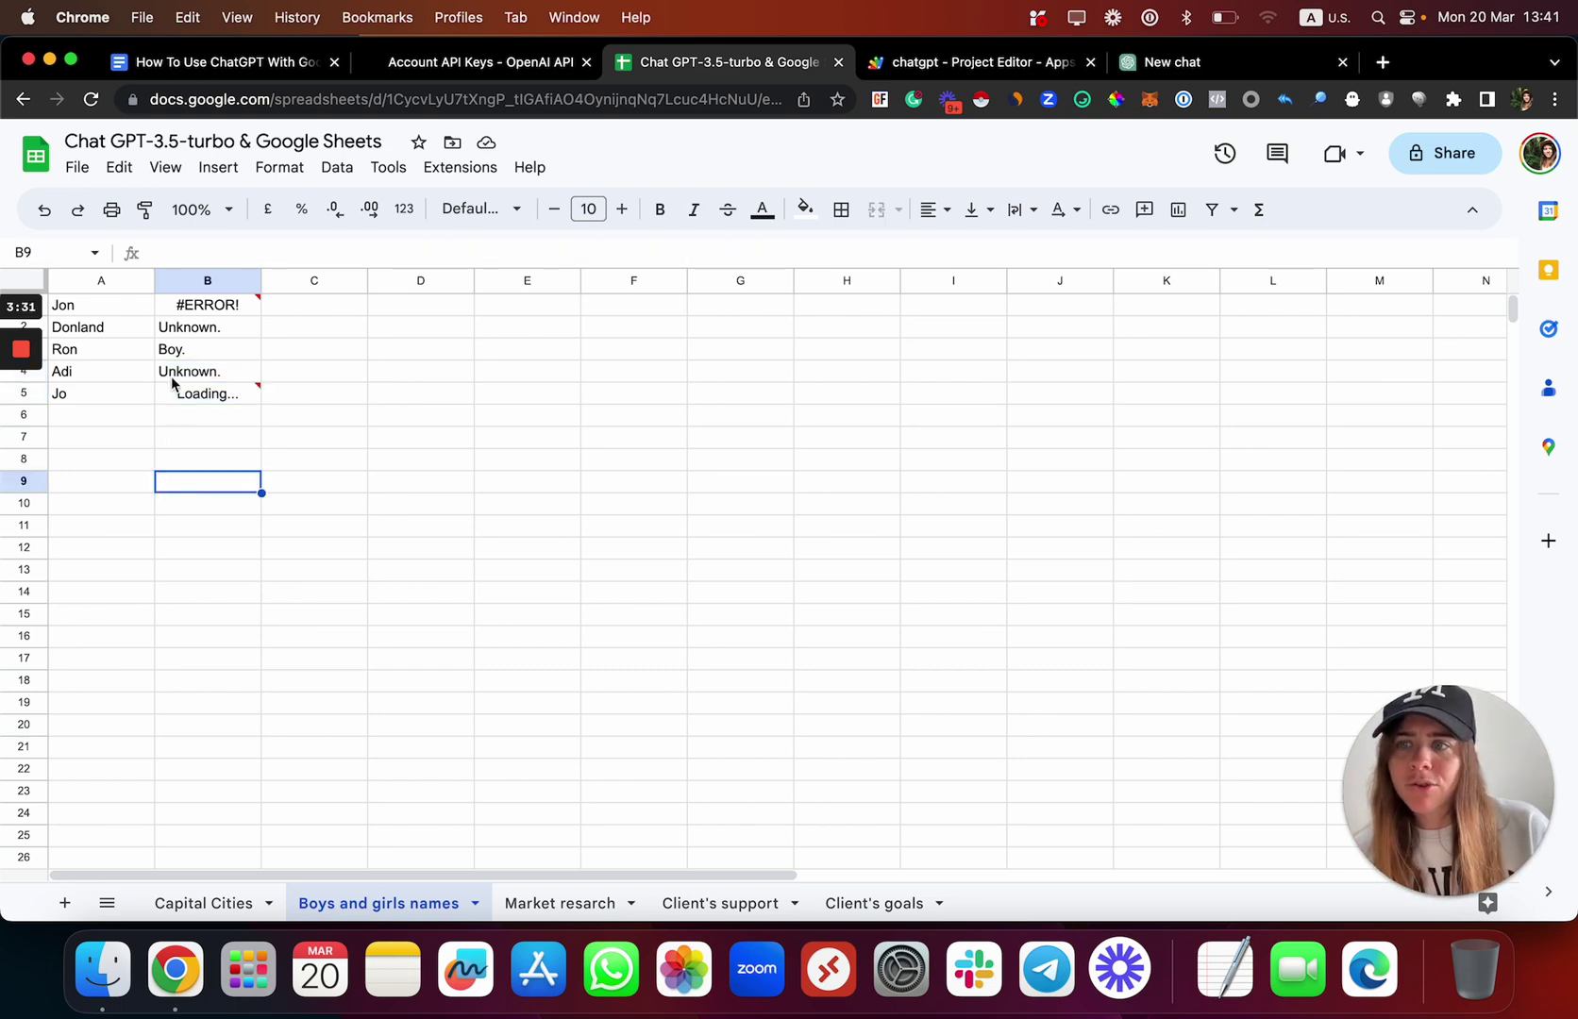
Step: In the Market resarch sheet, add the topic "Crypto market" in A2 and fill B1's blog-ideas formula down to B2
click(557, 904)
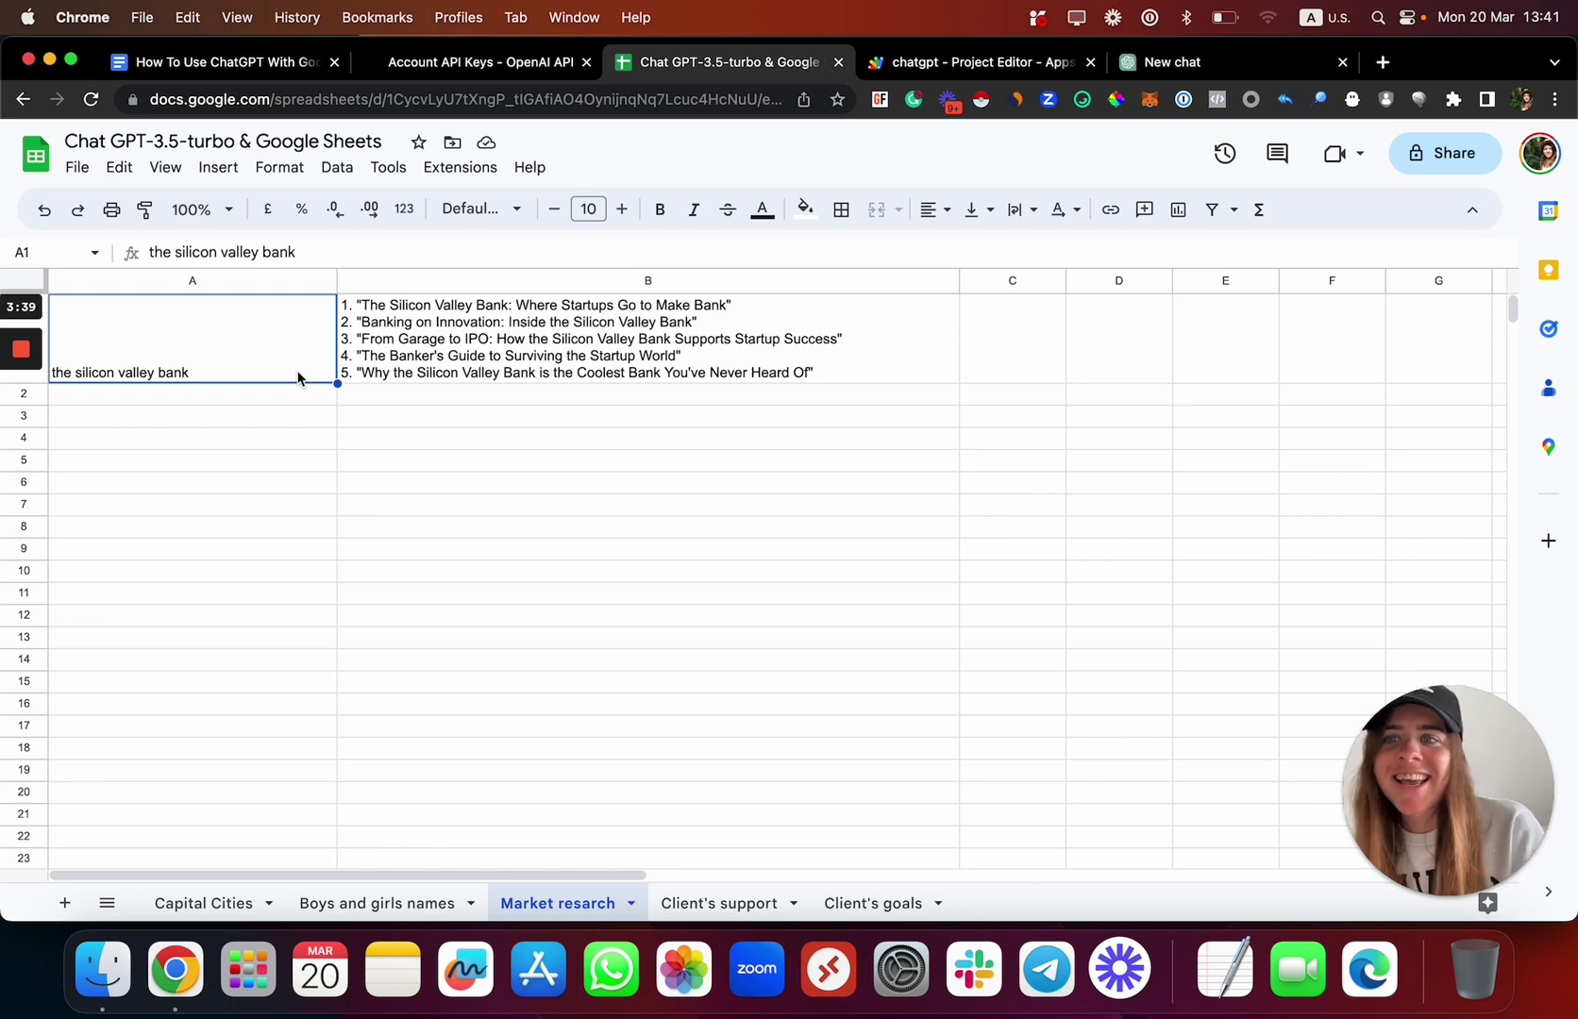
click(350, 309)
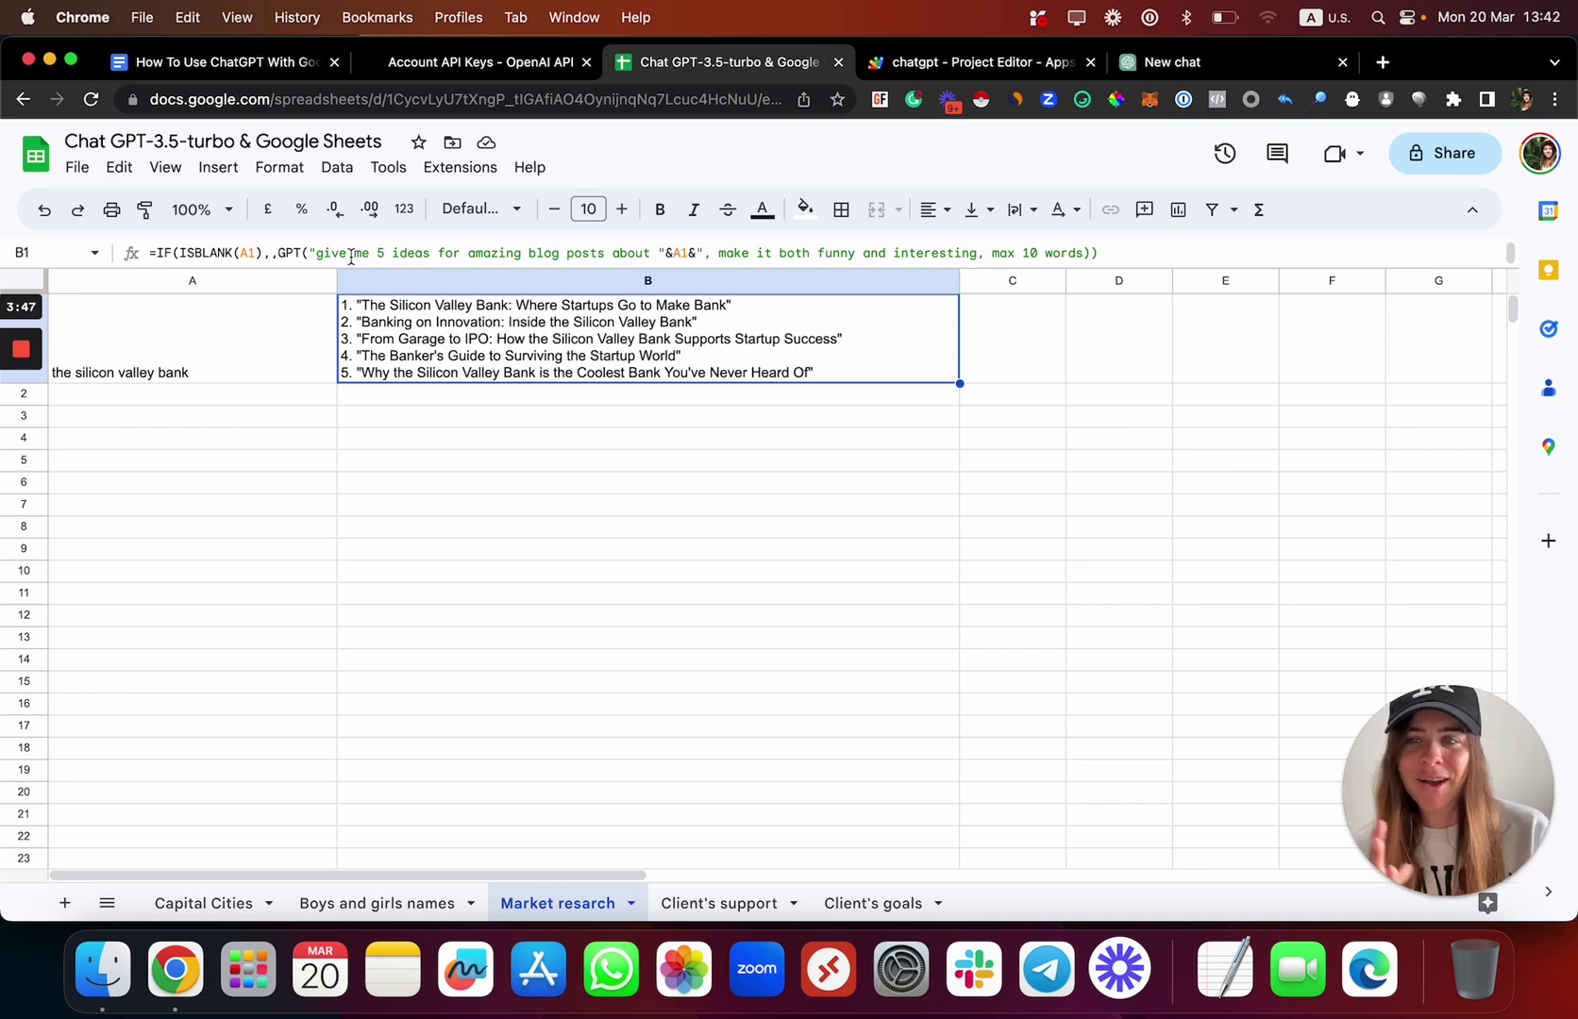
click(153, 397)
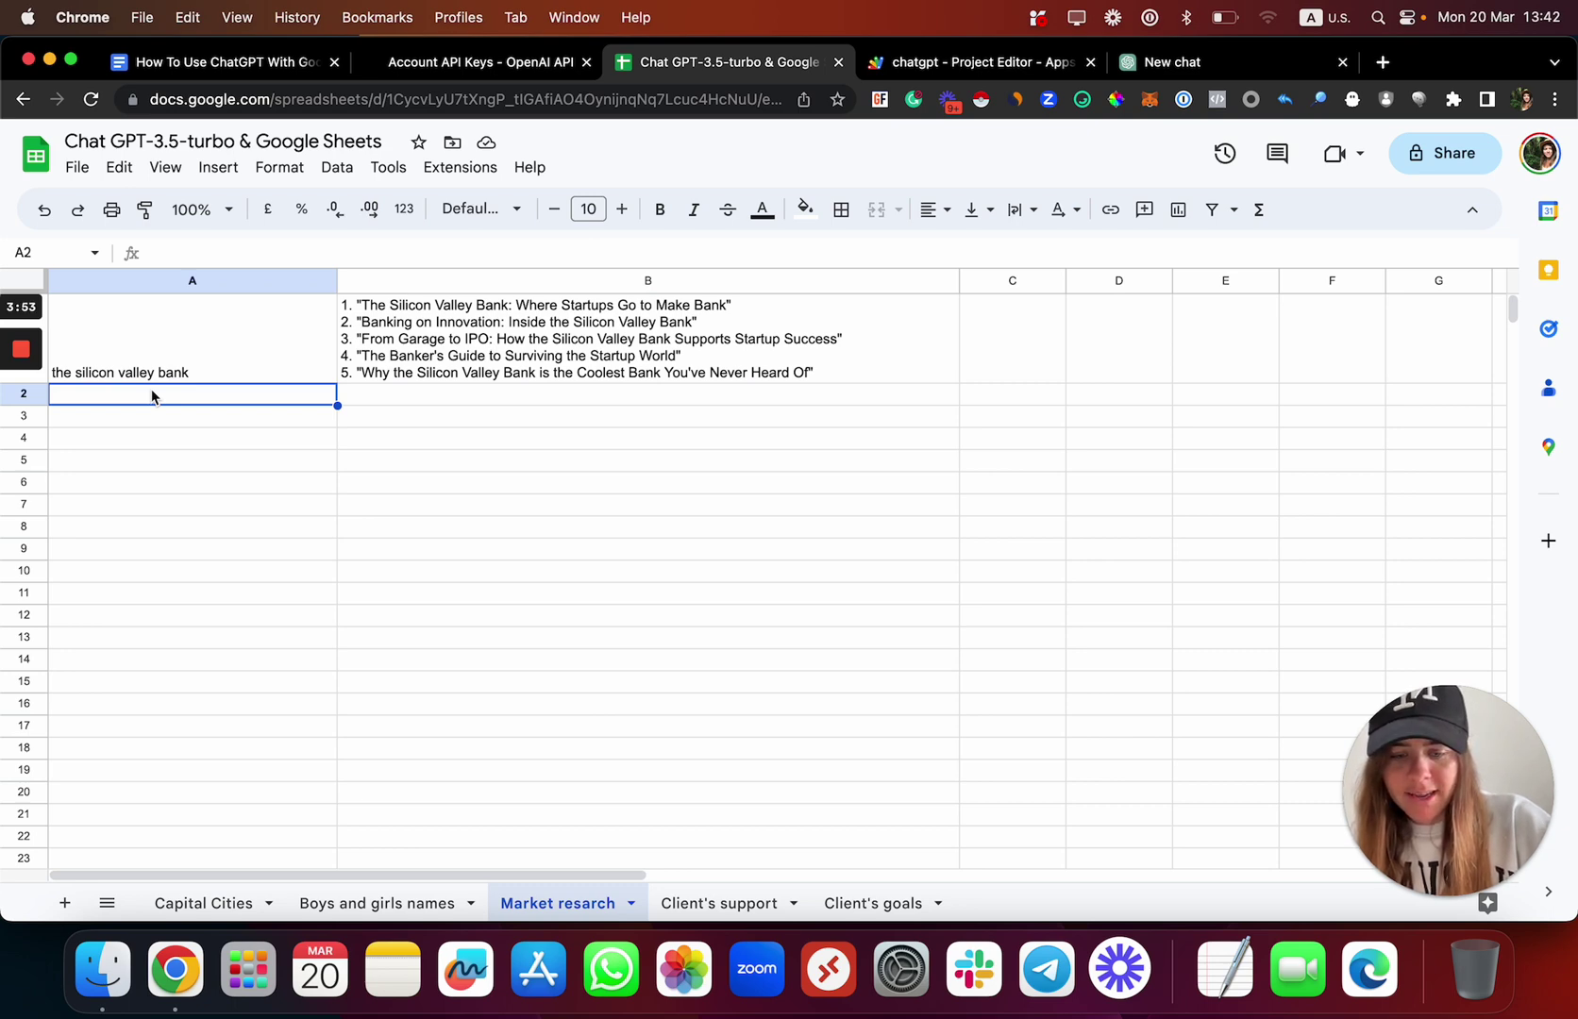
text(Cyp)
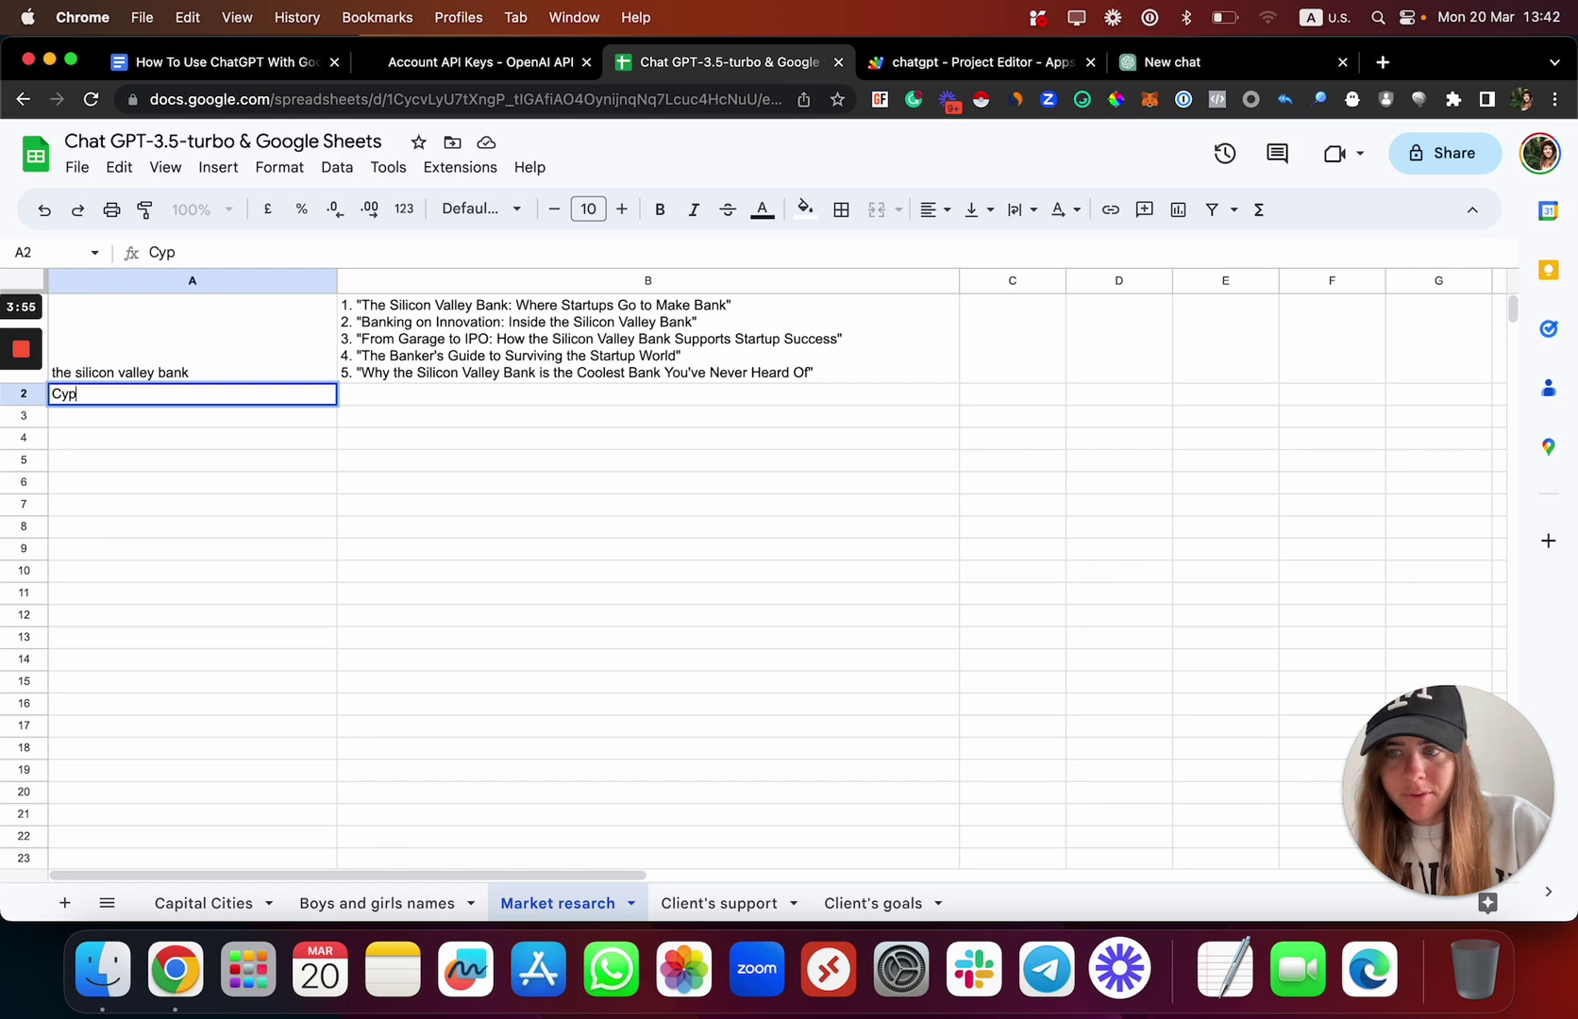
key(BackSpace)
key(BackSpace)
text(rypto market)
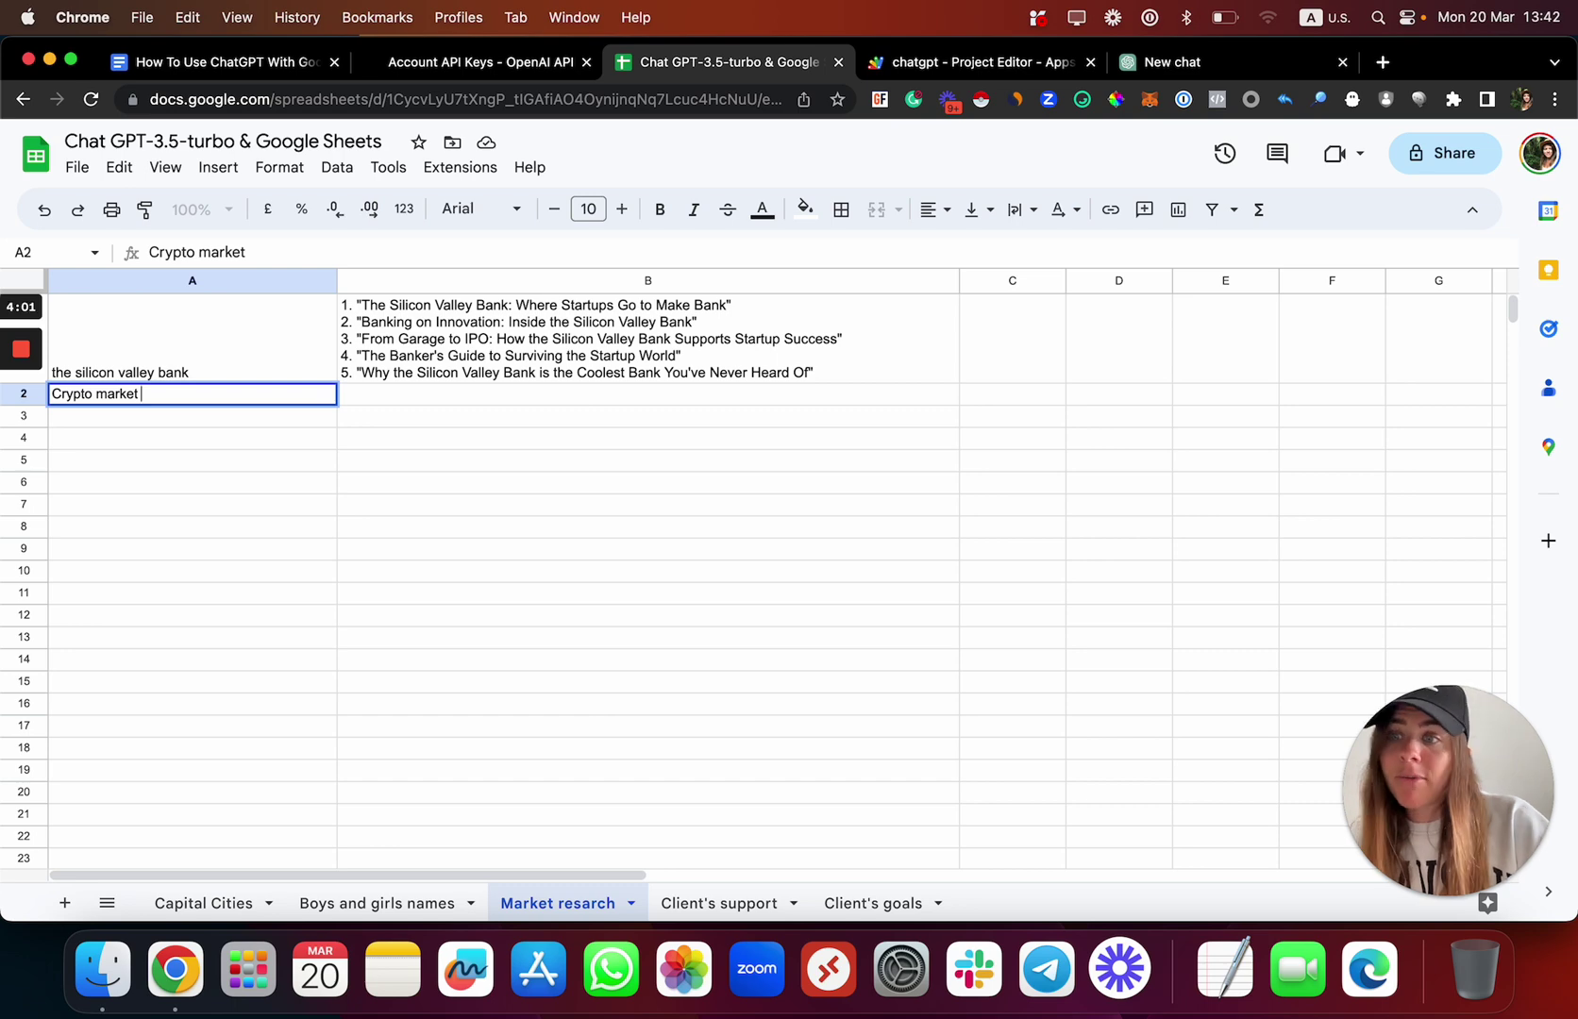
click(586, 376)
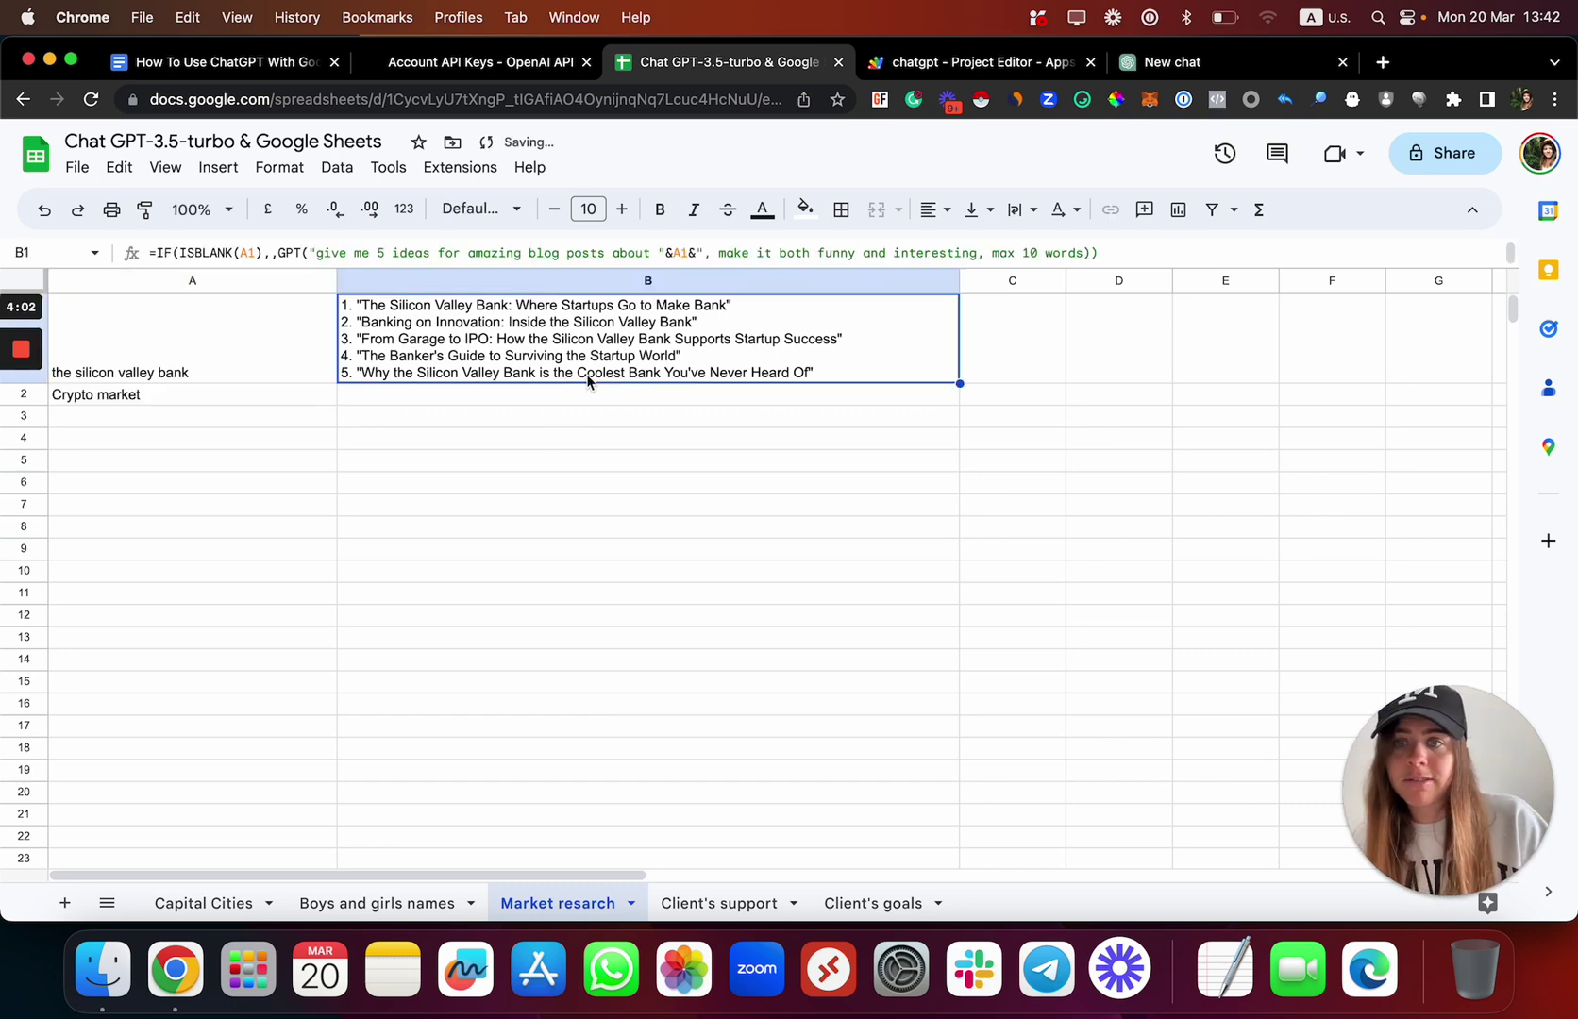
drag(959, 383, 961, 401)
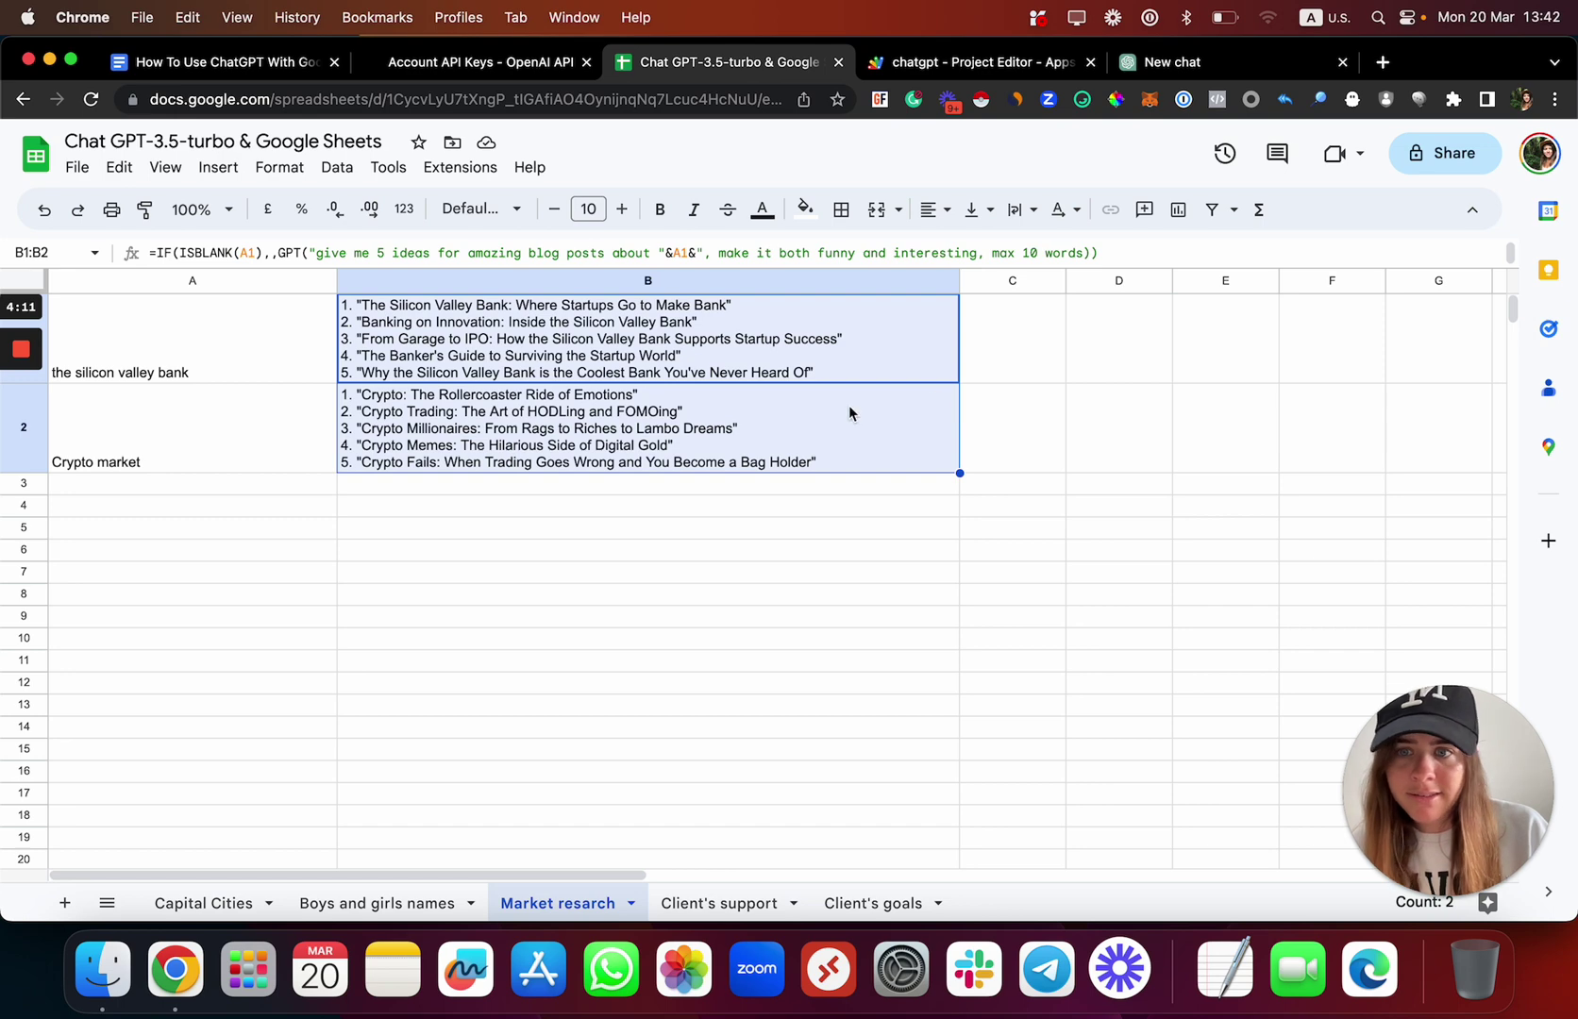
Step: Extend the prompt in B2's formula after "max 10 words" with ",write it for people aged 25" and commit it
click(604, 462)
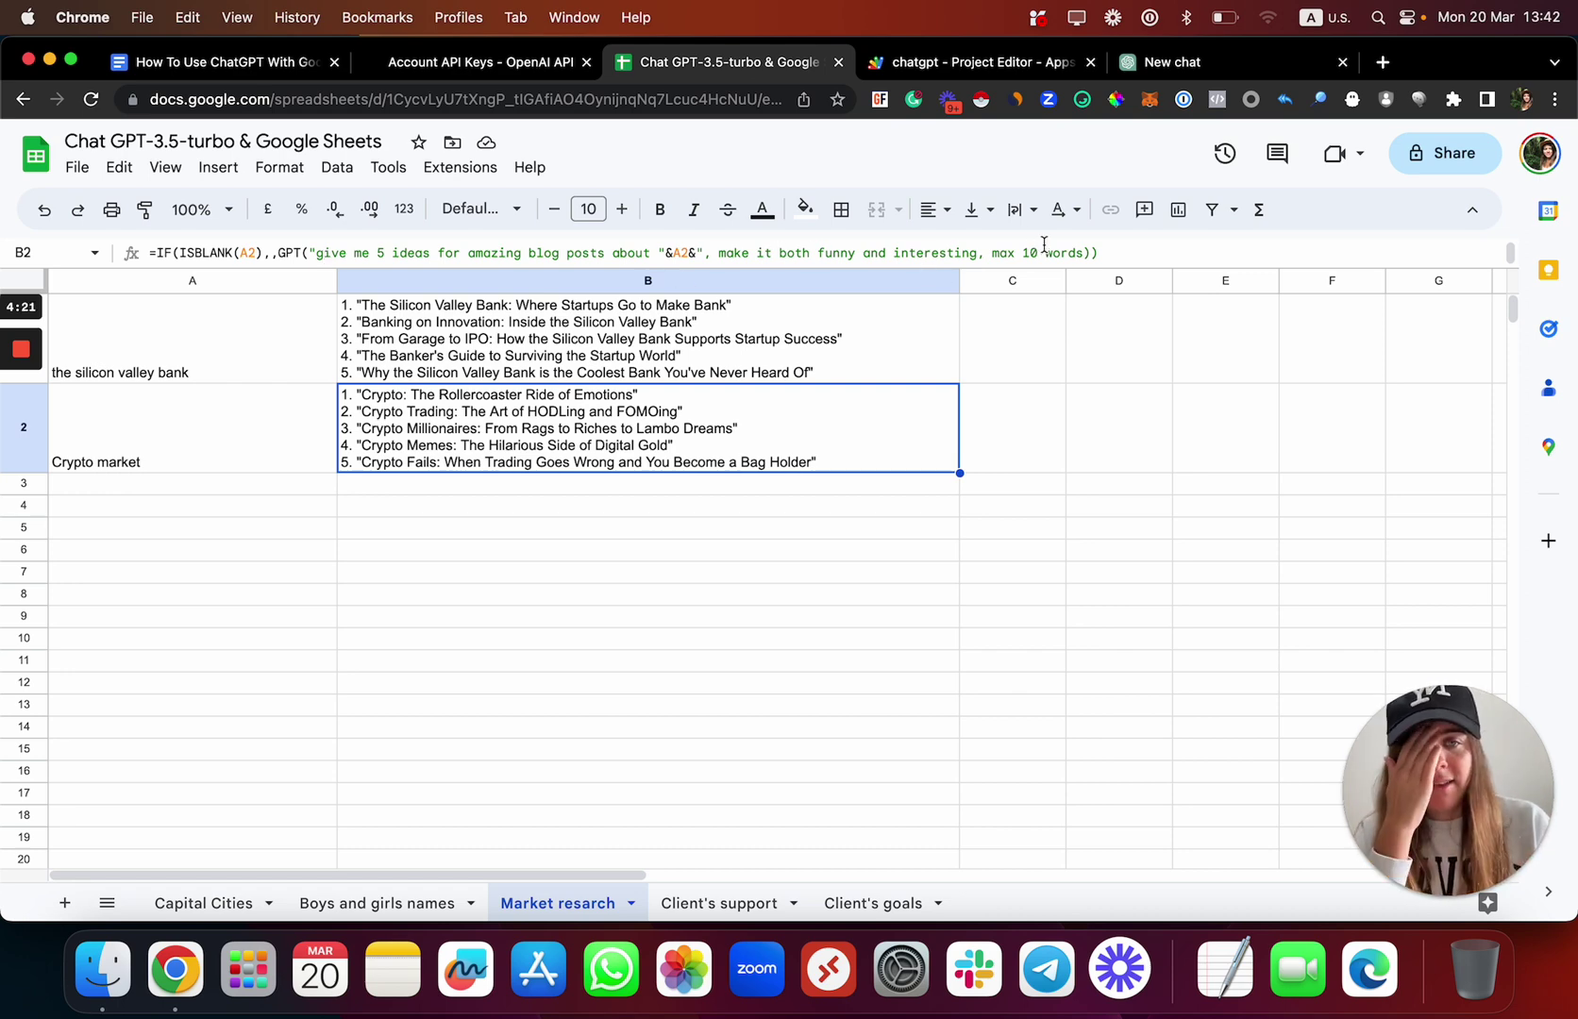
click(1086, 249)
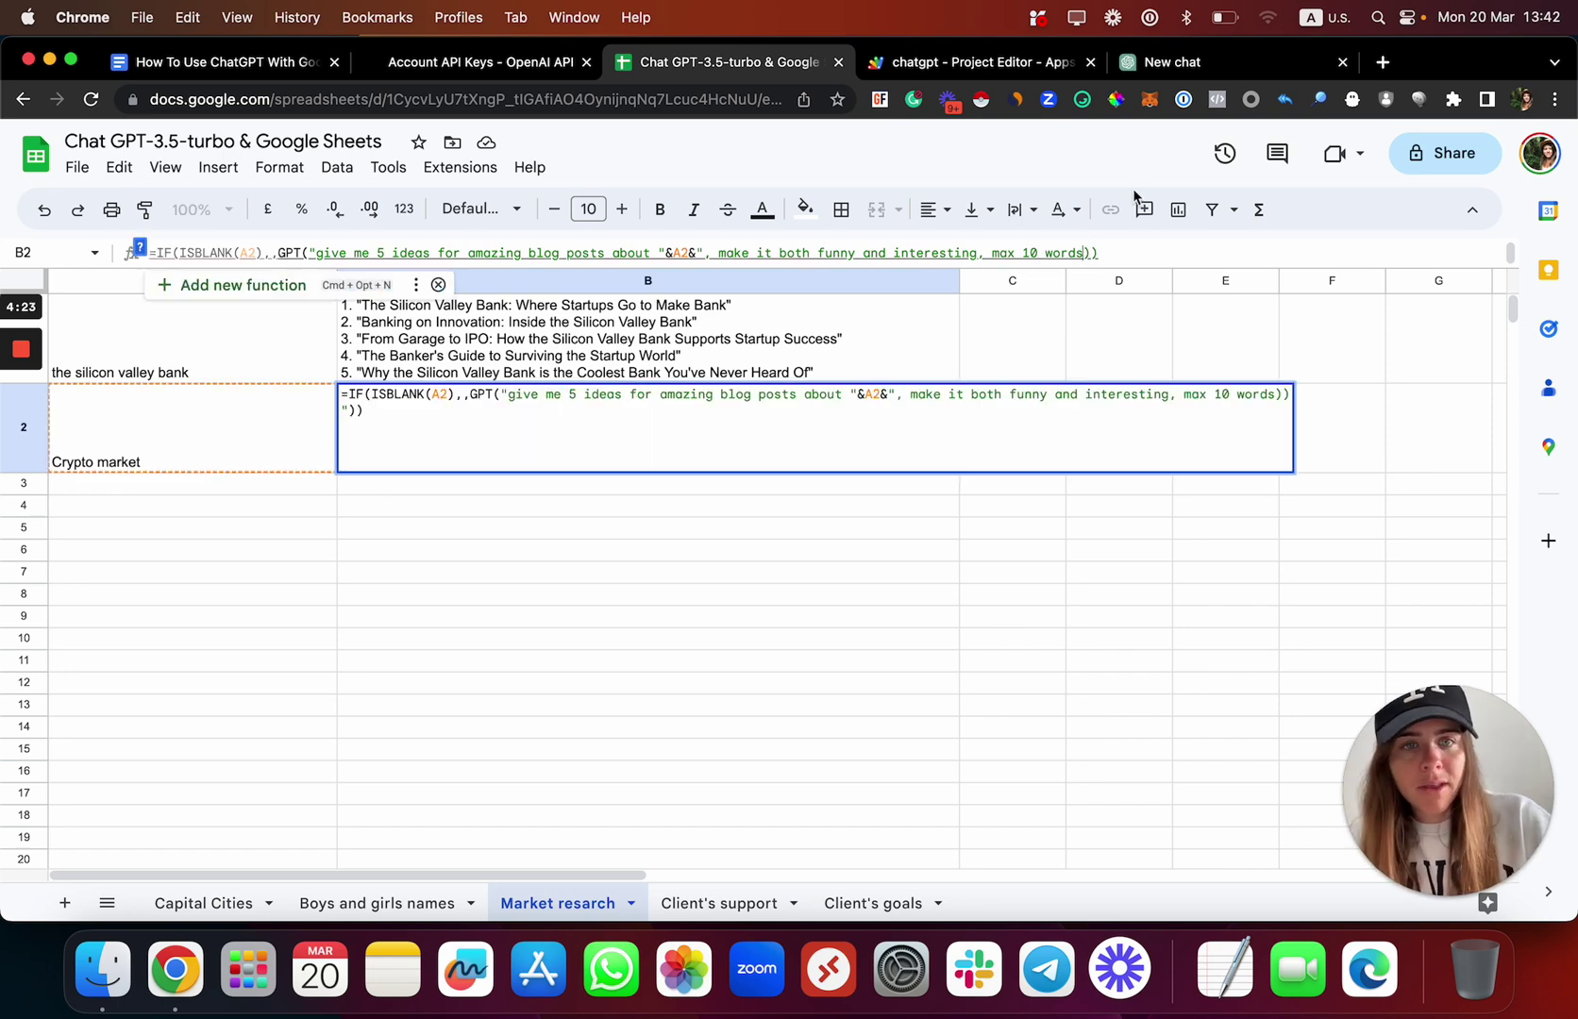
text(,)
key(BackSpace)
text(wr ite)
key(BackSpace)
key(BackSpace)
key(BackSpace)
key(BackSpace)
key(BackSpace)
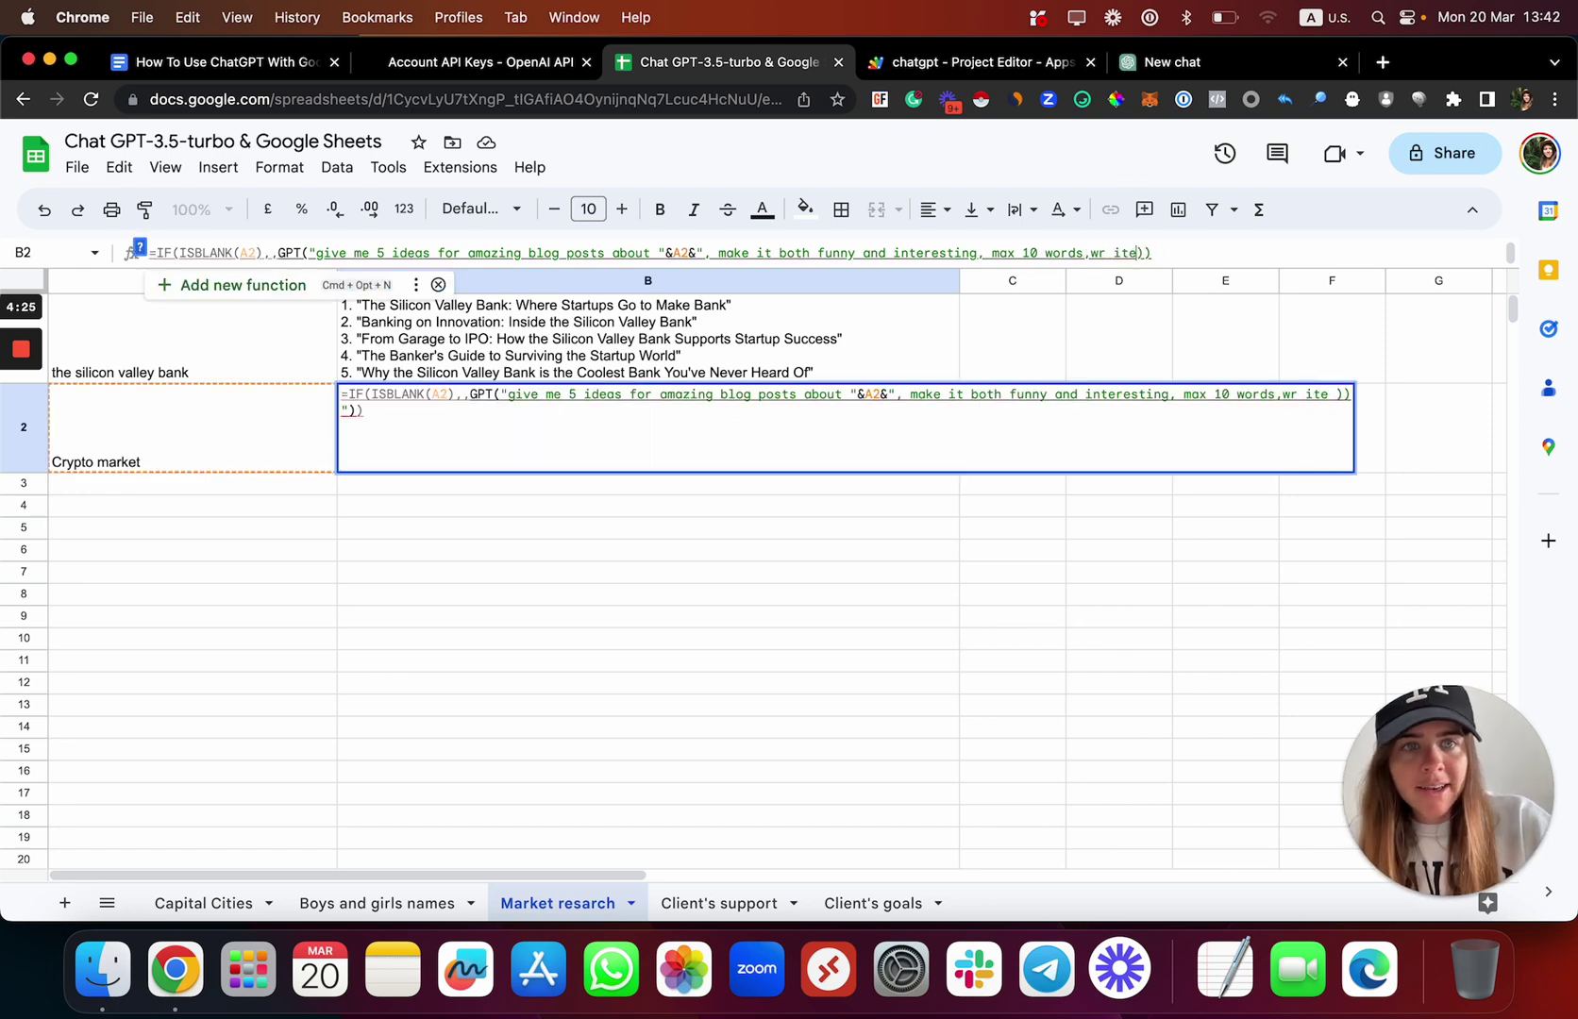
text(ite it for th)
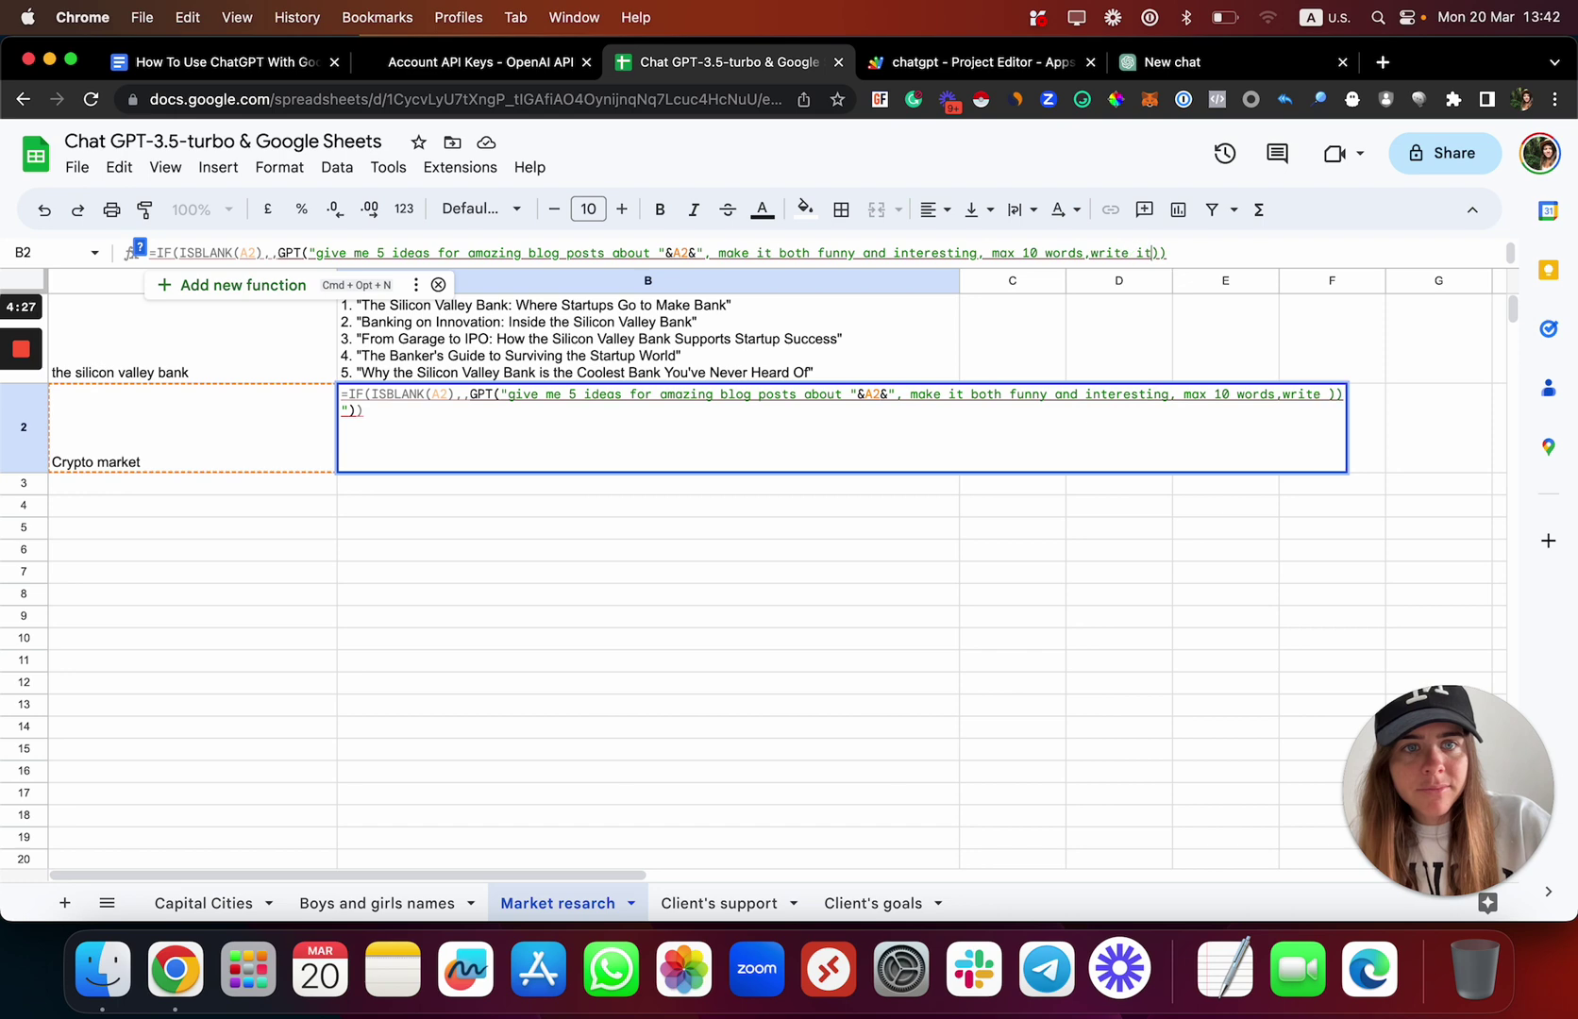
key(BackSpace)
key(BackSpace)
text(people aged)
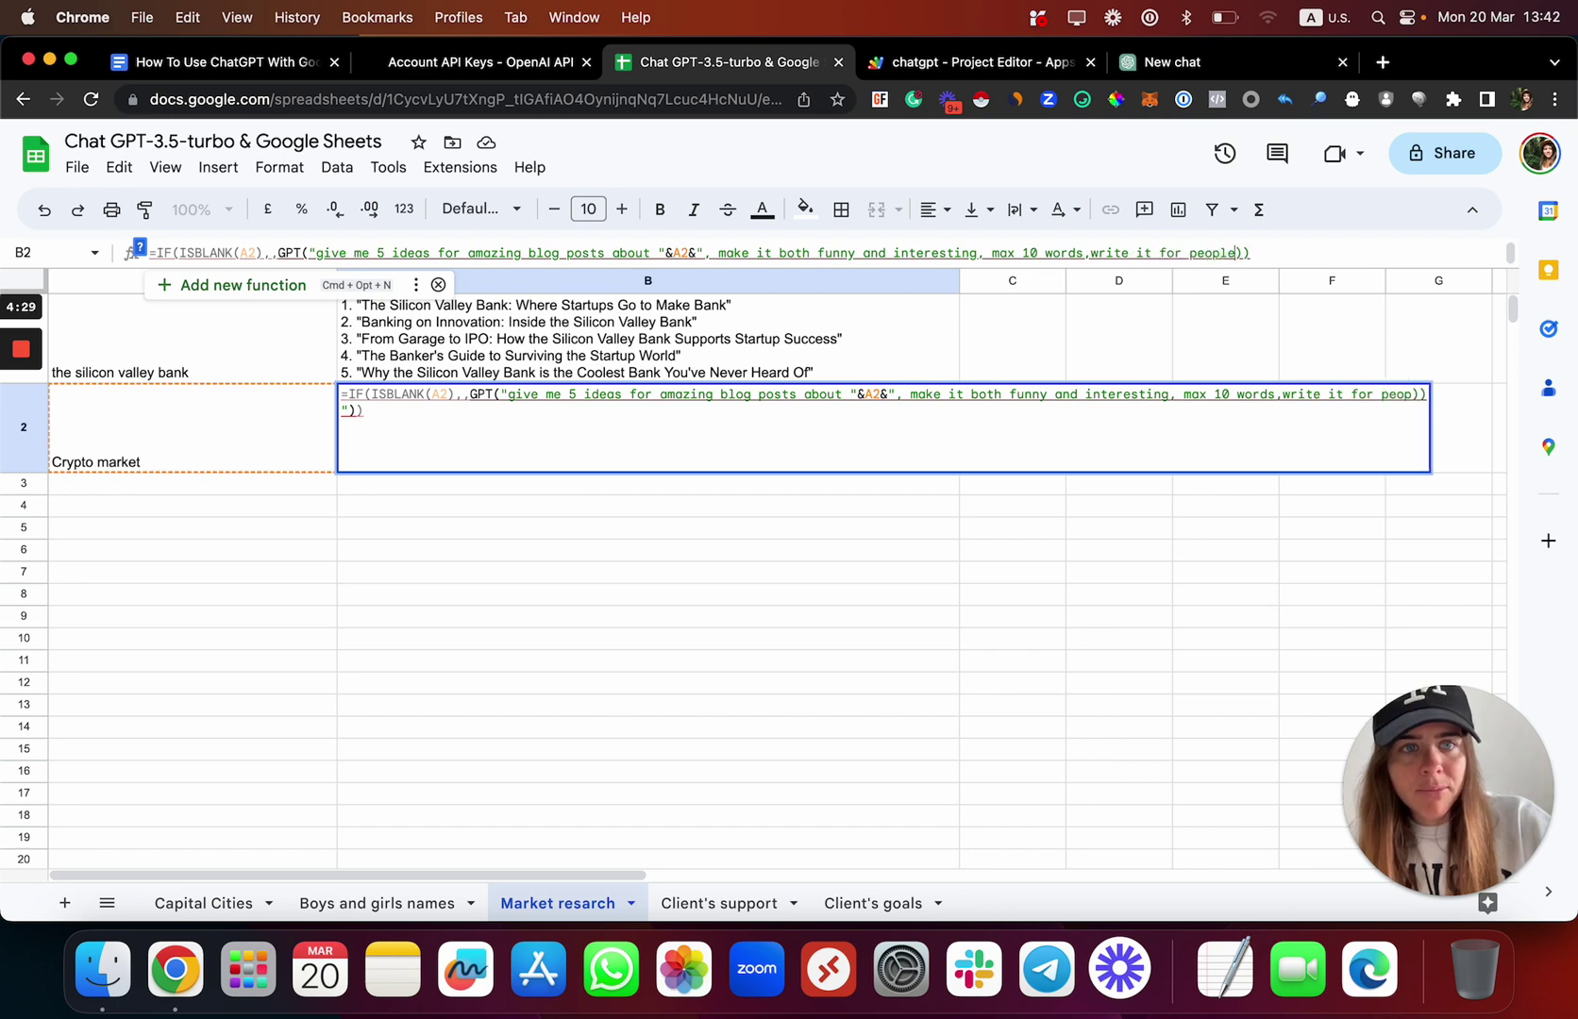
text( 25)
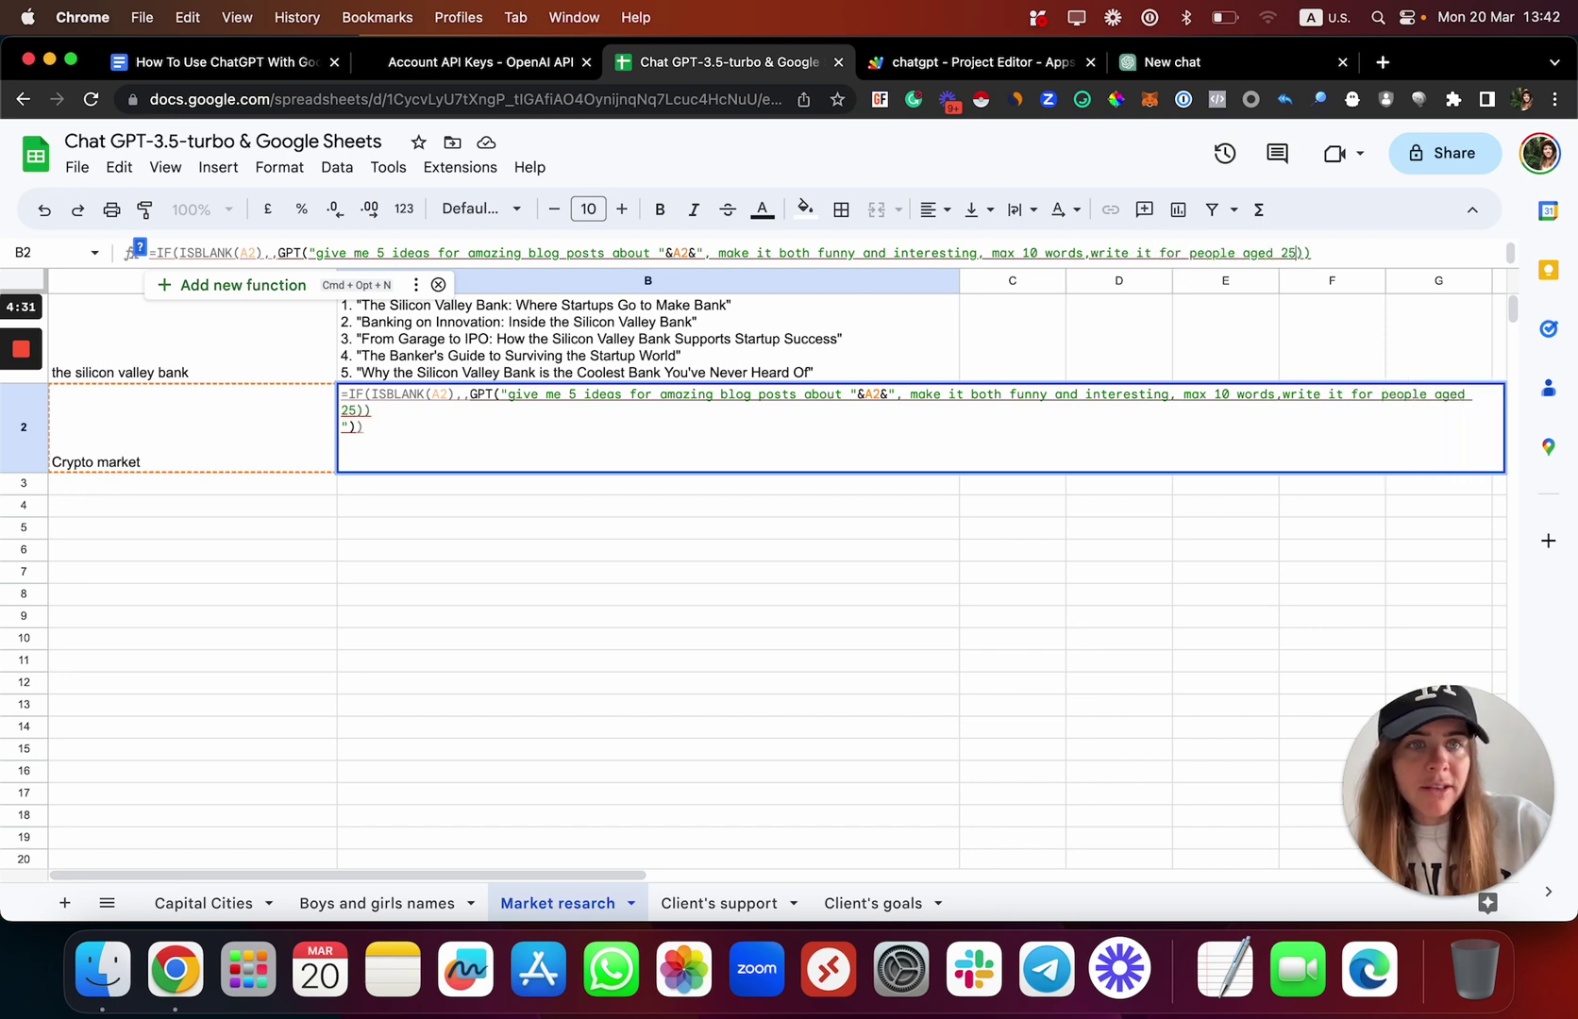
key(Return)
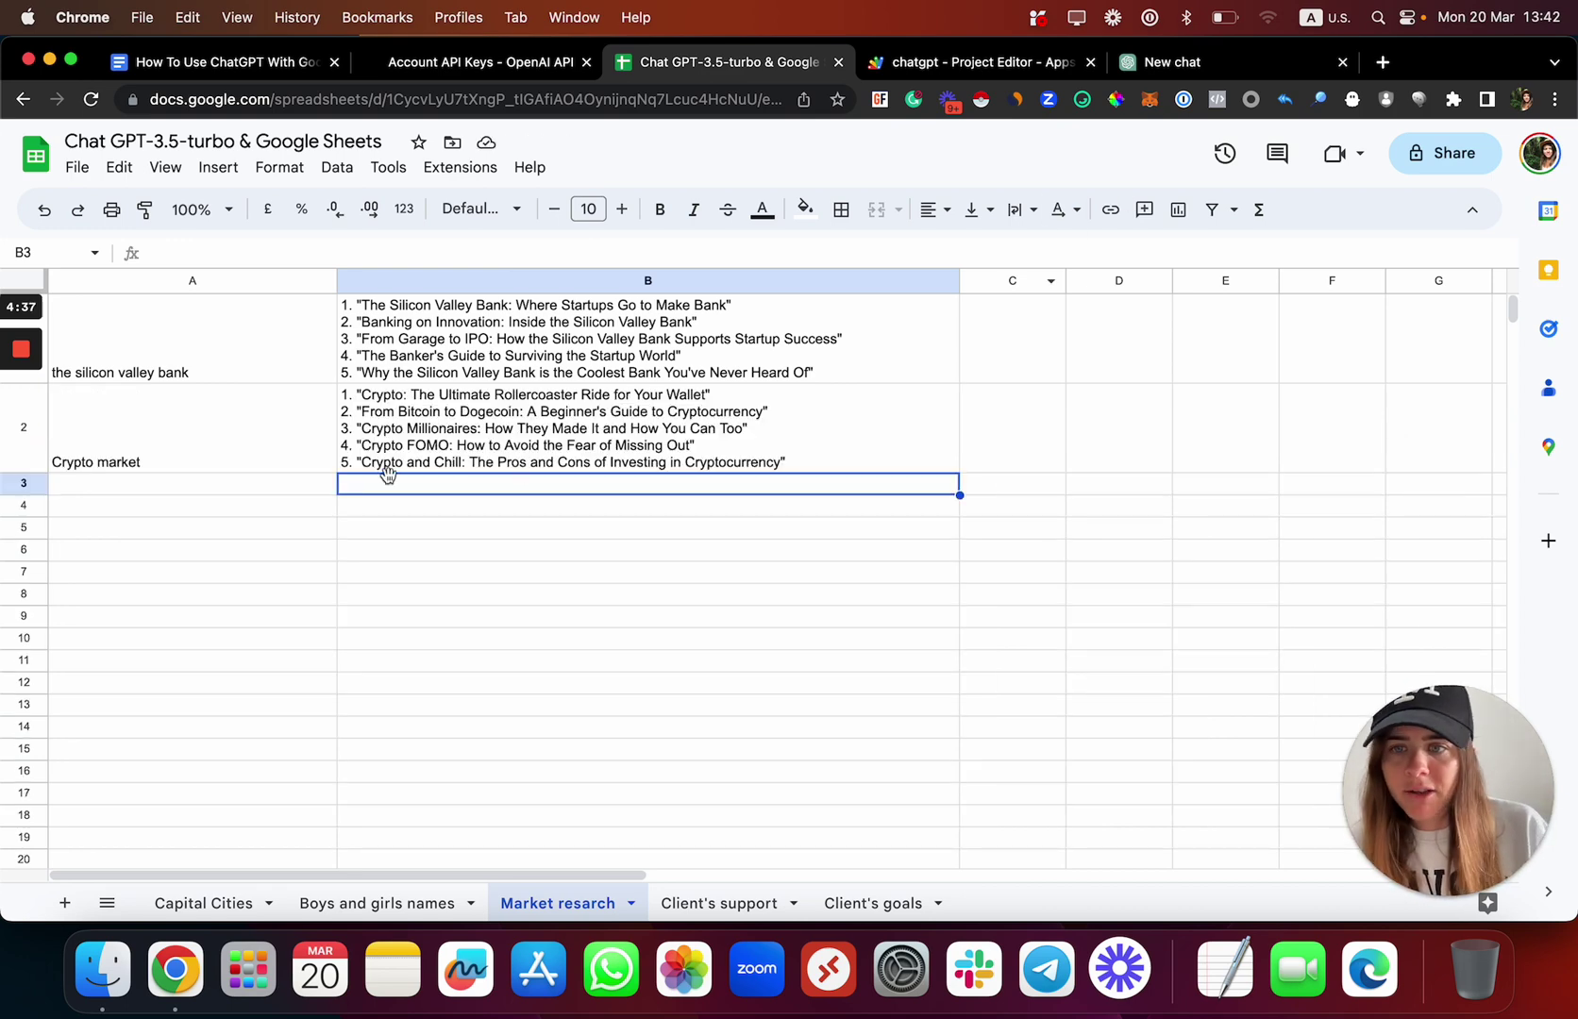
Step: Add the topic "How to make money online" in cell A3, below Crypto market
click(286, 490)
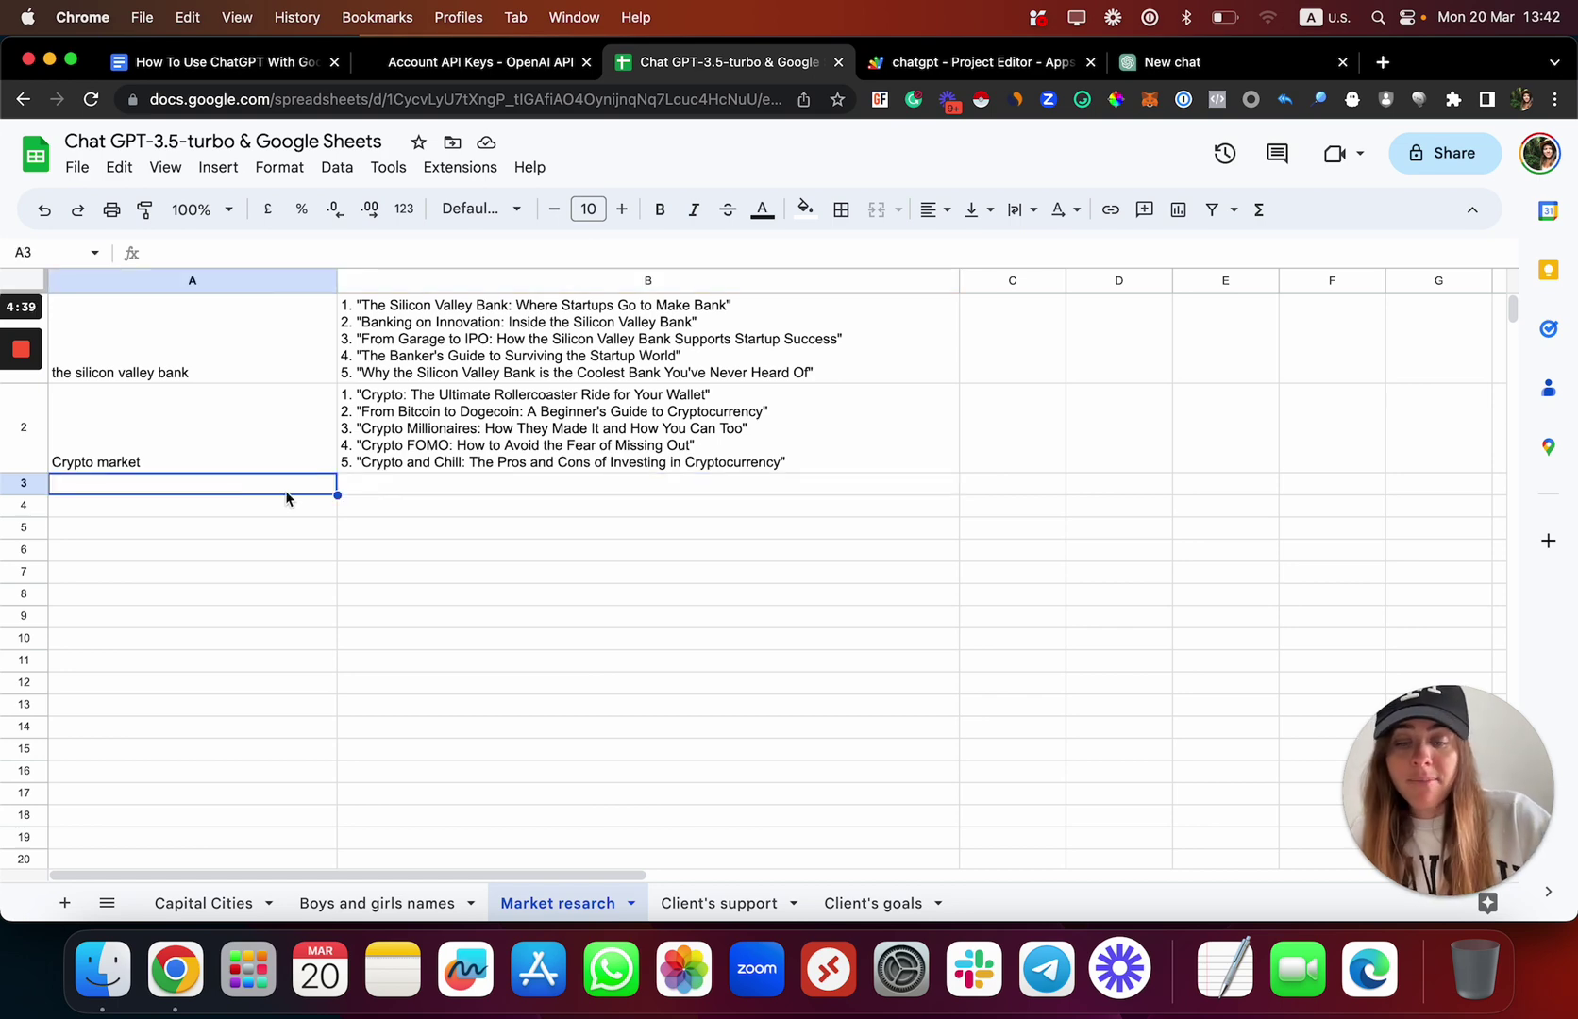
text(Hope)
key(BackSpace)
key(BackSpace)
text(t)
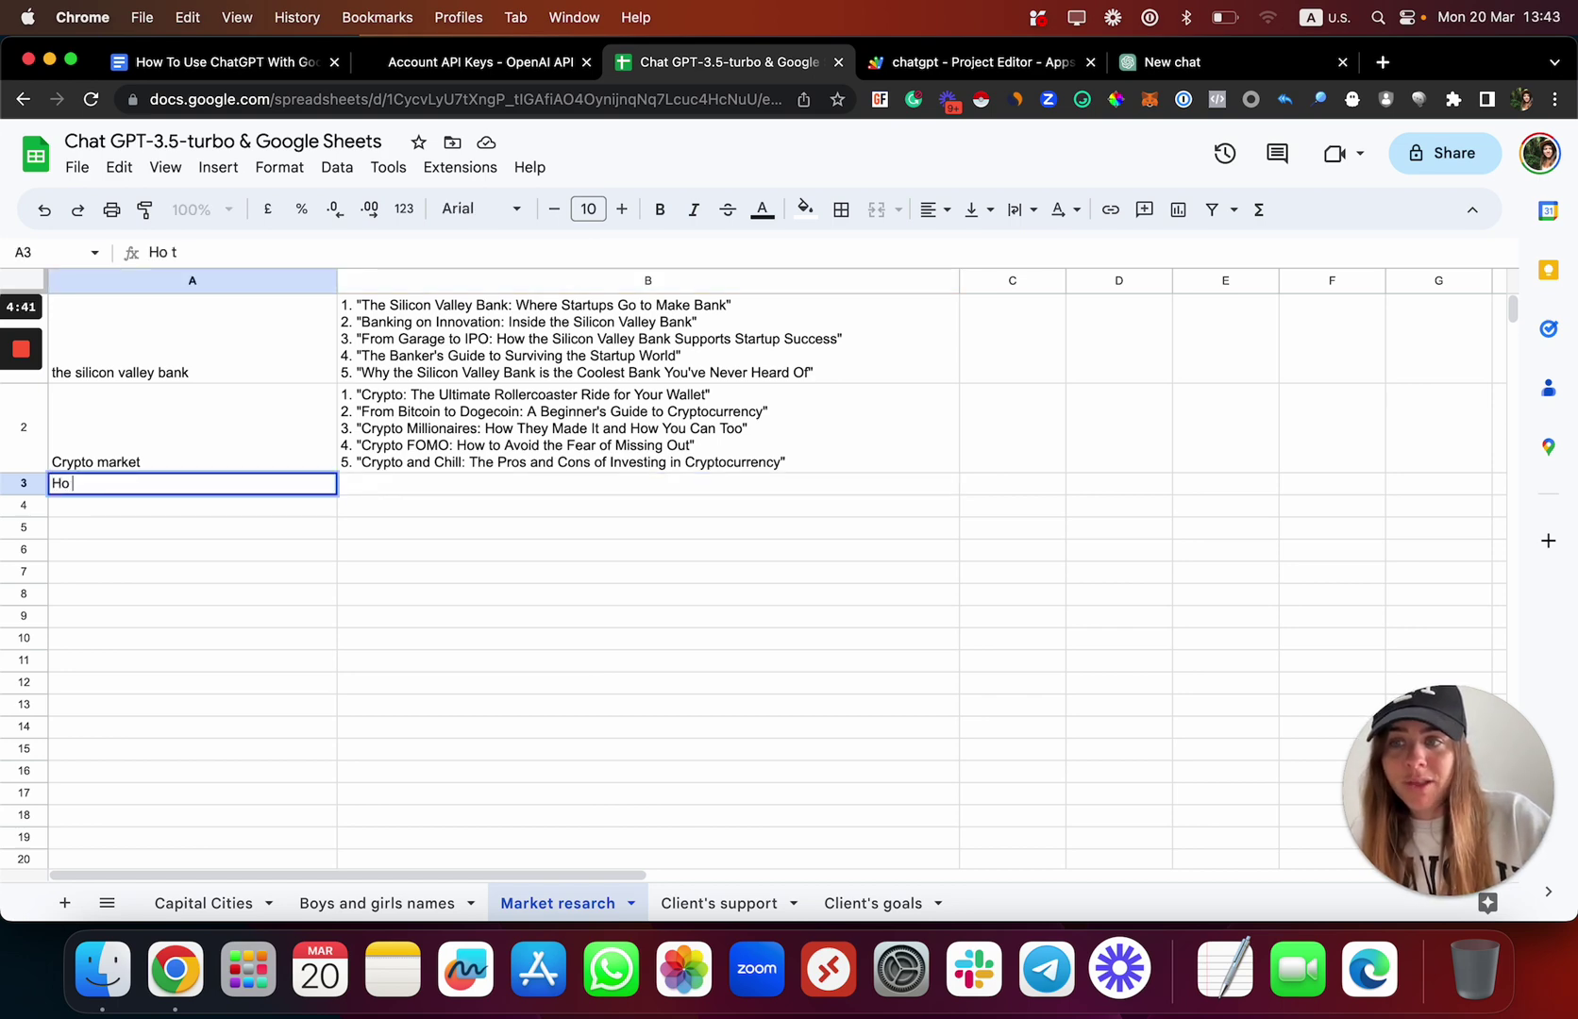
text(w to make money onl)
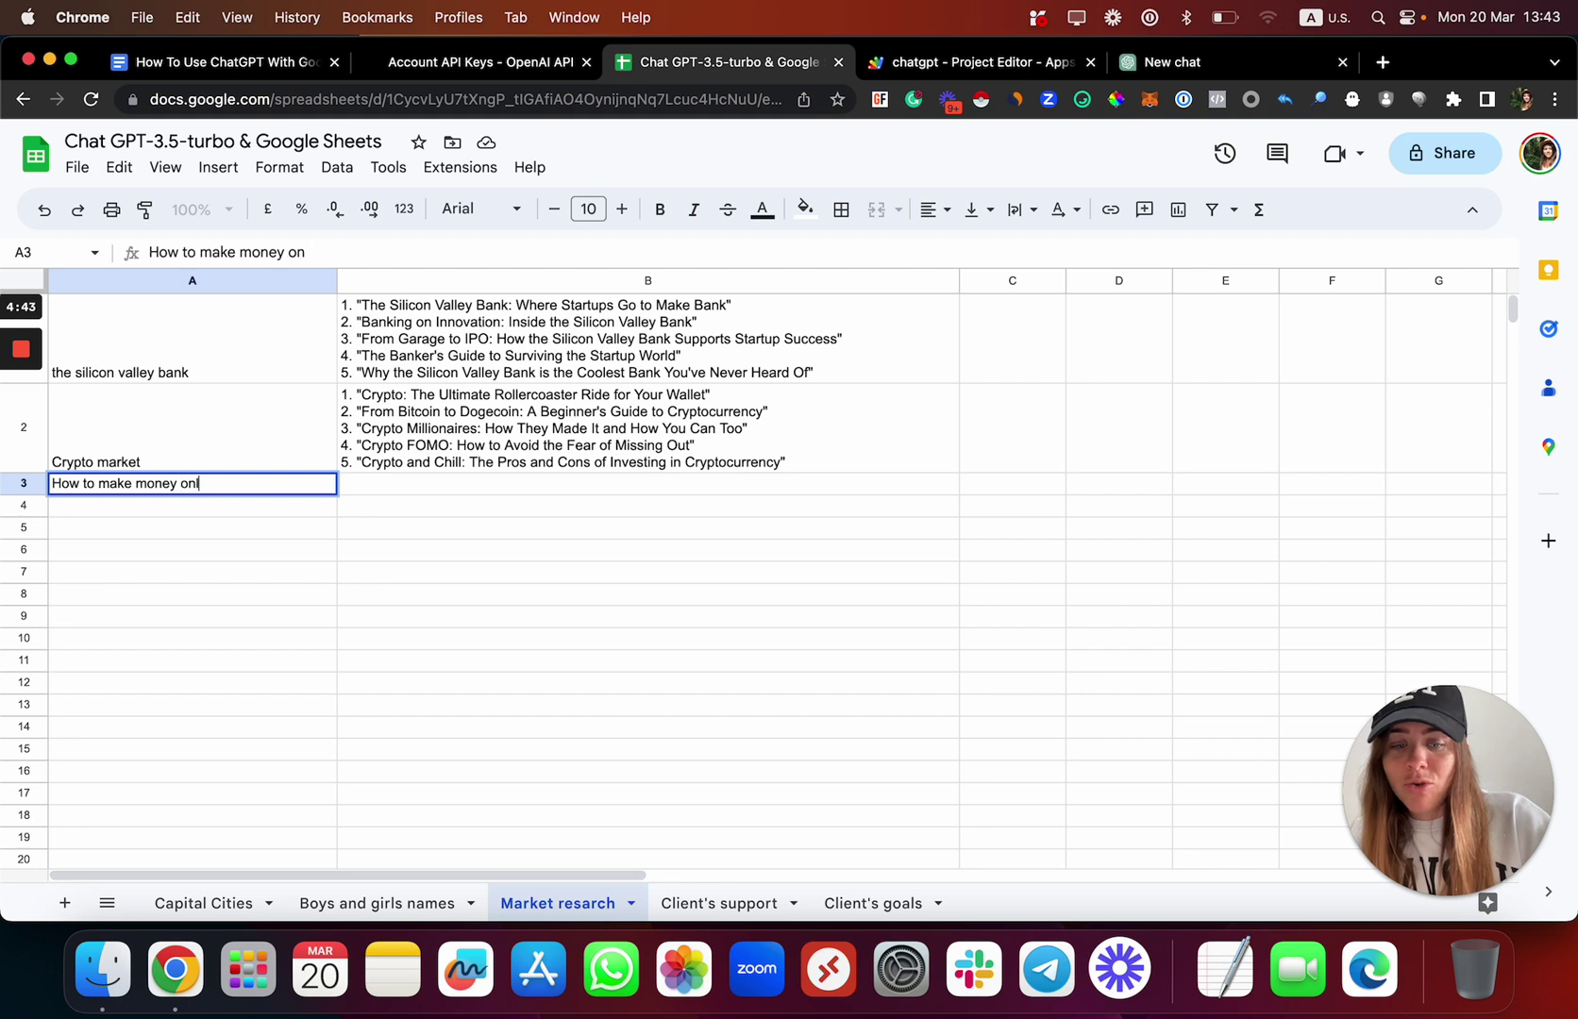
text(ine)
click(260, 536)
Step: Add the topic "Best Instagram Bots" in cell A4, below How to make money online
click(271, 513)
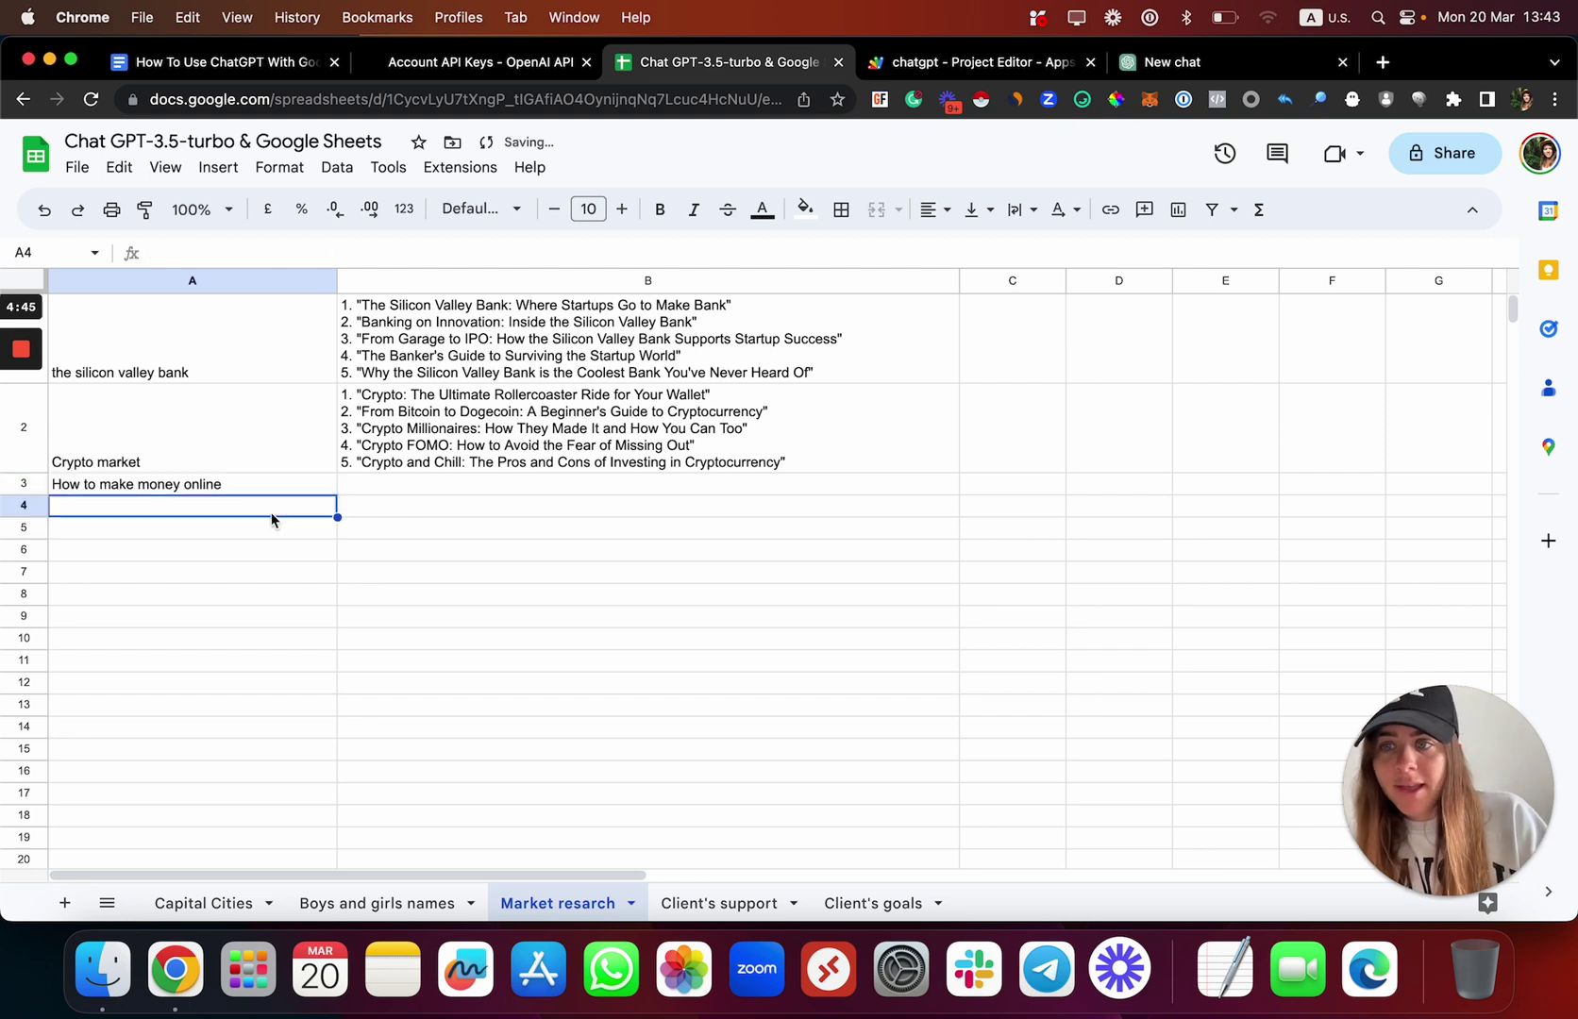
text(Best)
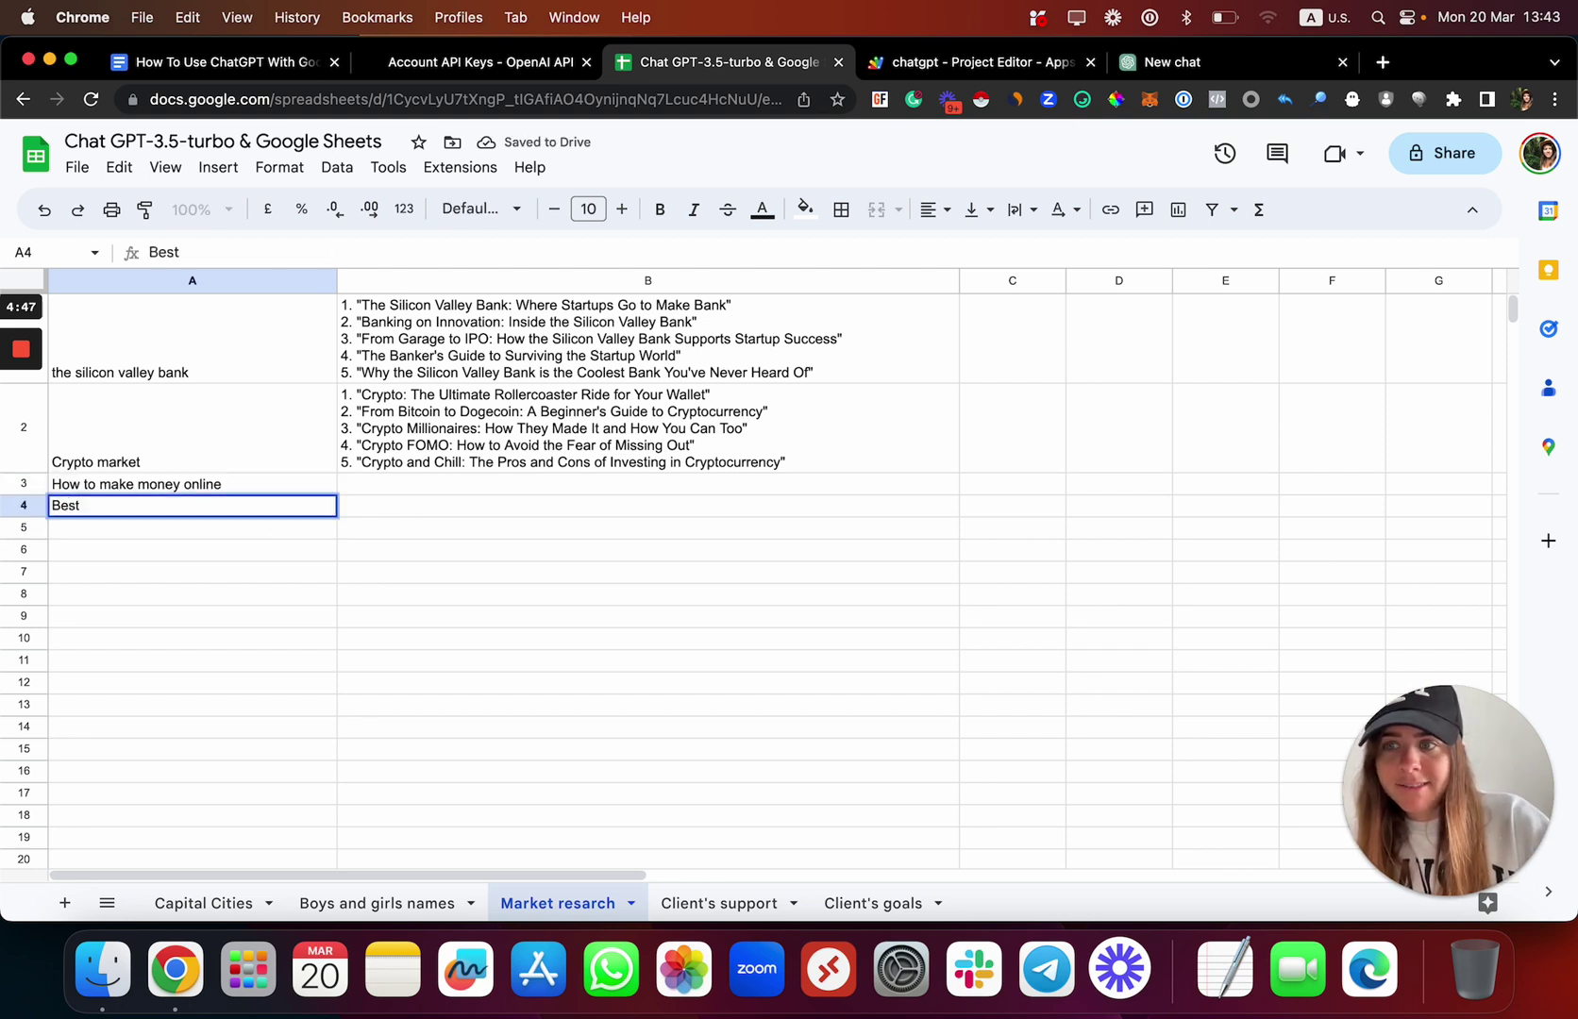
text( Instagram)
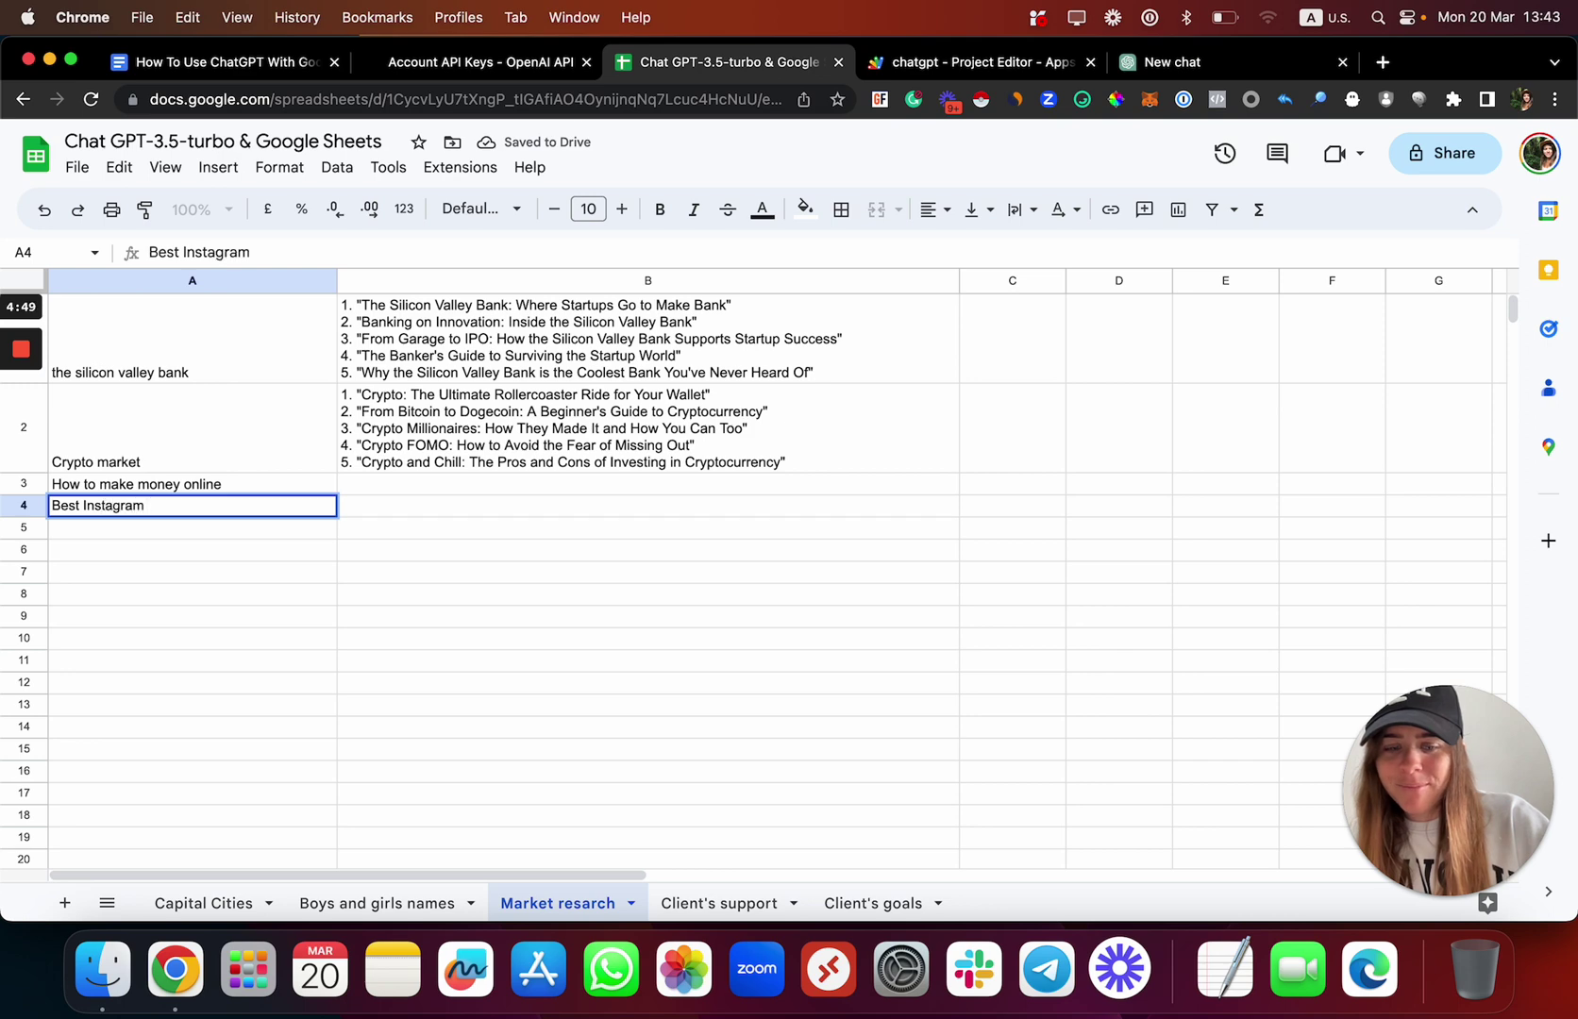
text( Bots)
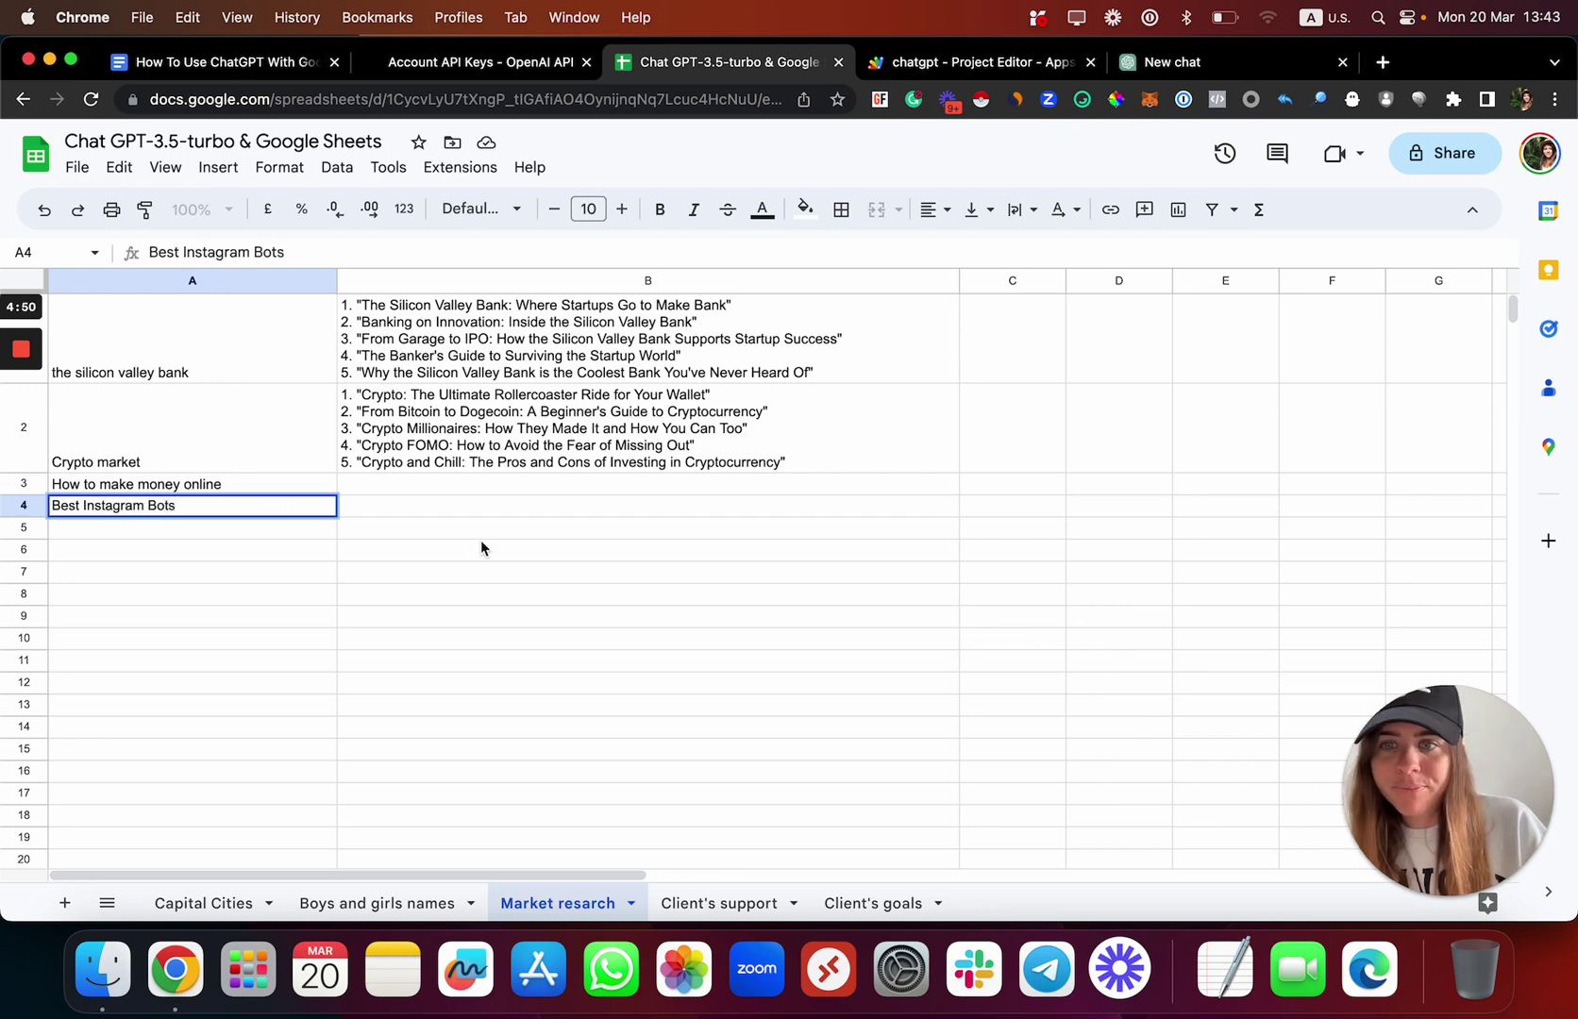
click(483, 546)
Step: Fill B2's blog-ideas formula with the age-25 prompt down through B4
click(935, 462)
drag(961, 476, 961, 510)
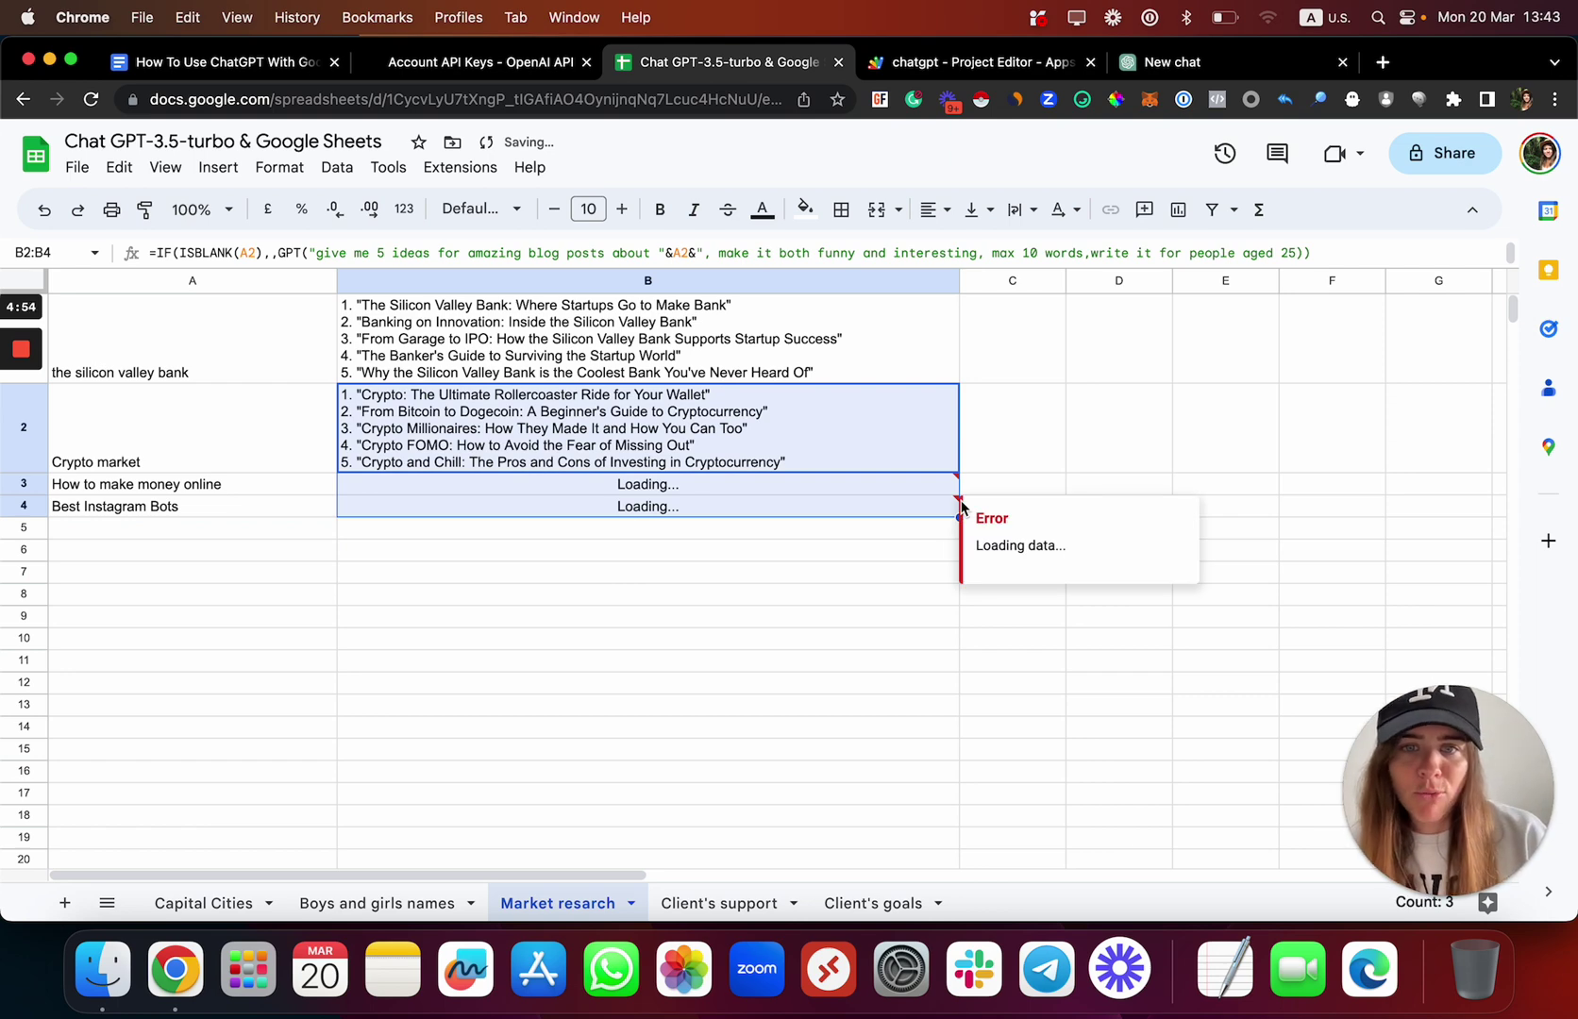
click(902, 573)
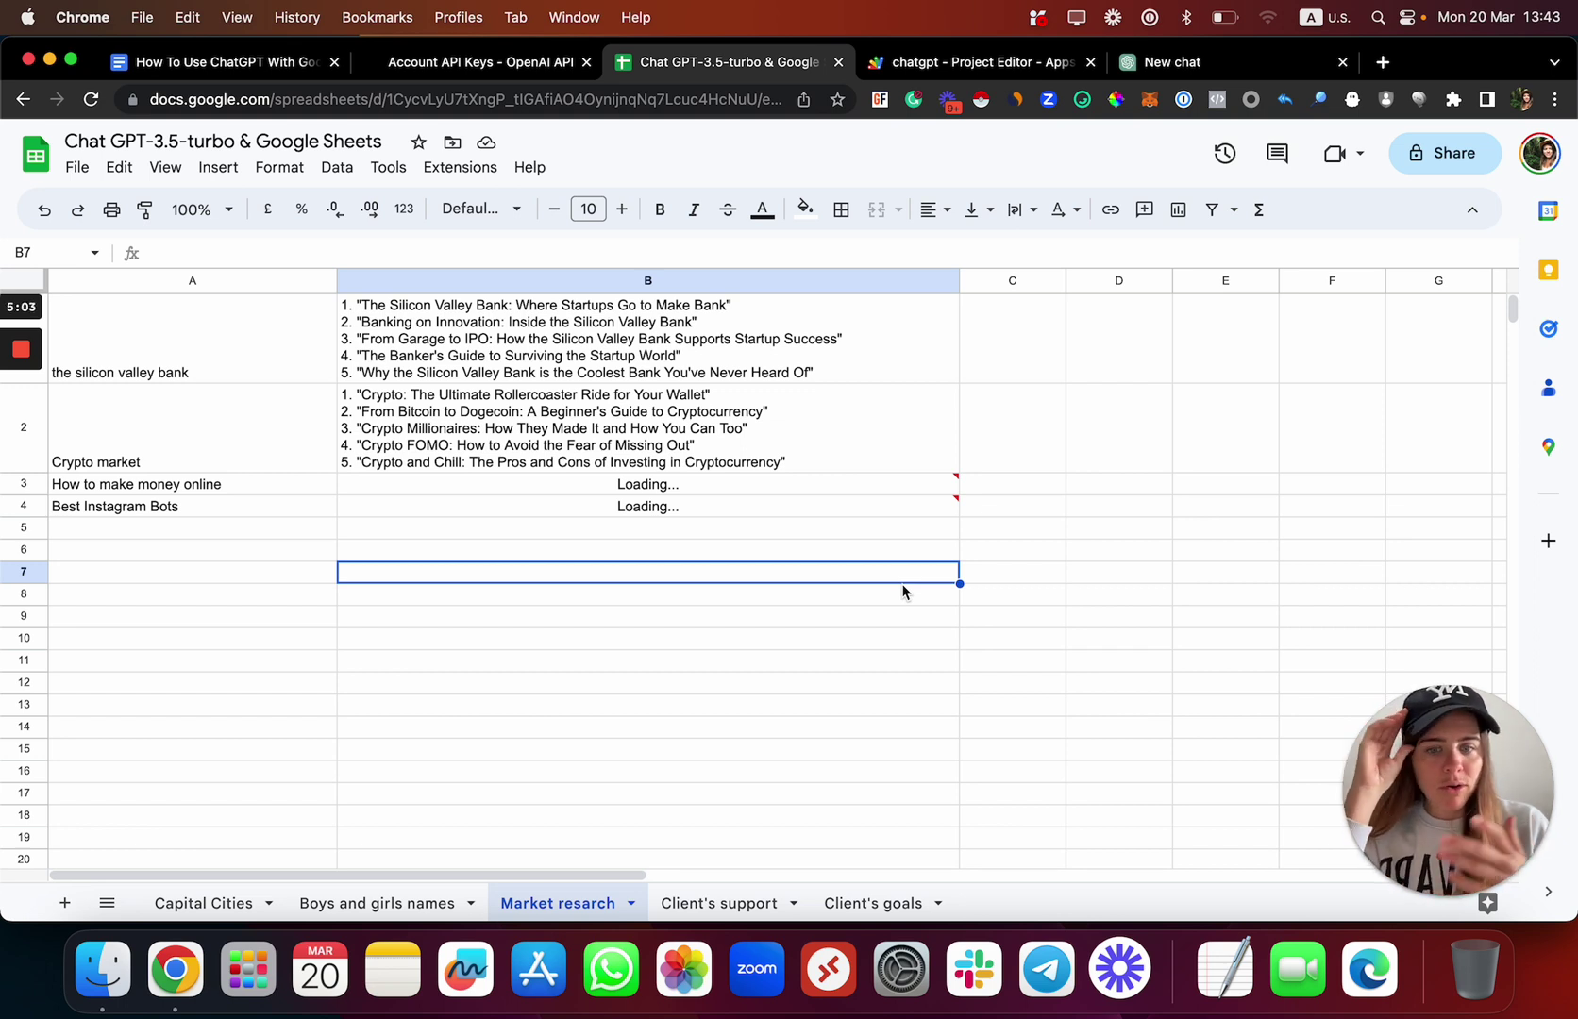
click(750, 545)
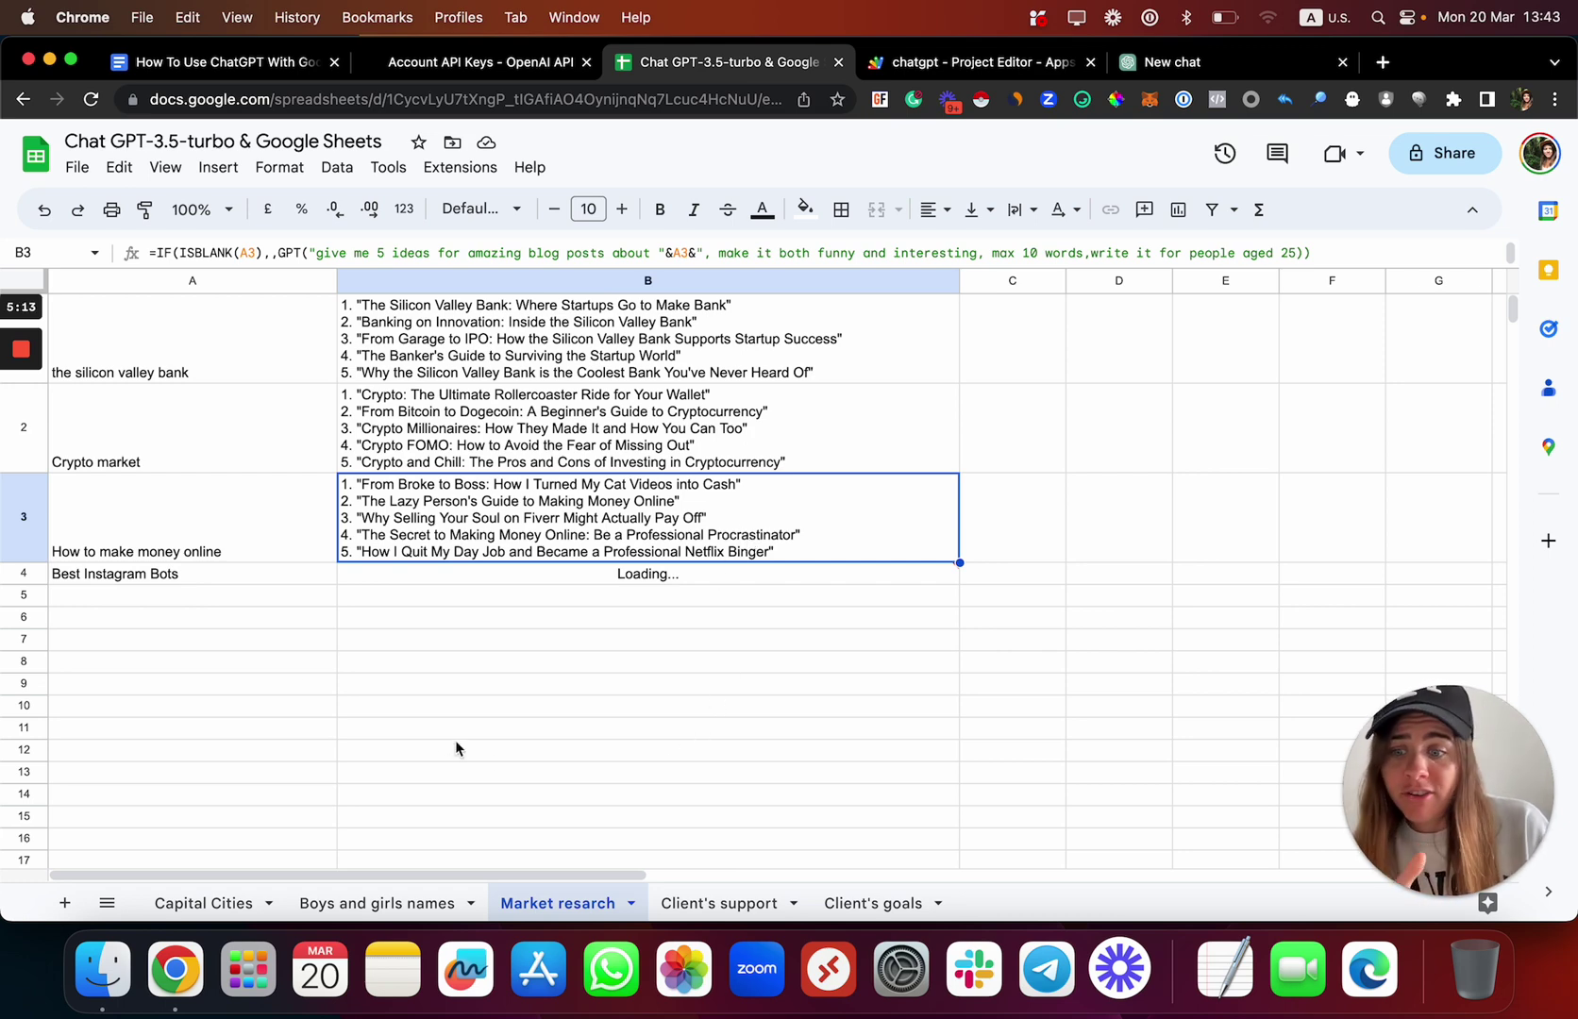
Step: Open the Client's support sheet and examine the customer-reply formula in cell B1 without changing it
click(737, 905)
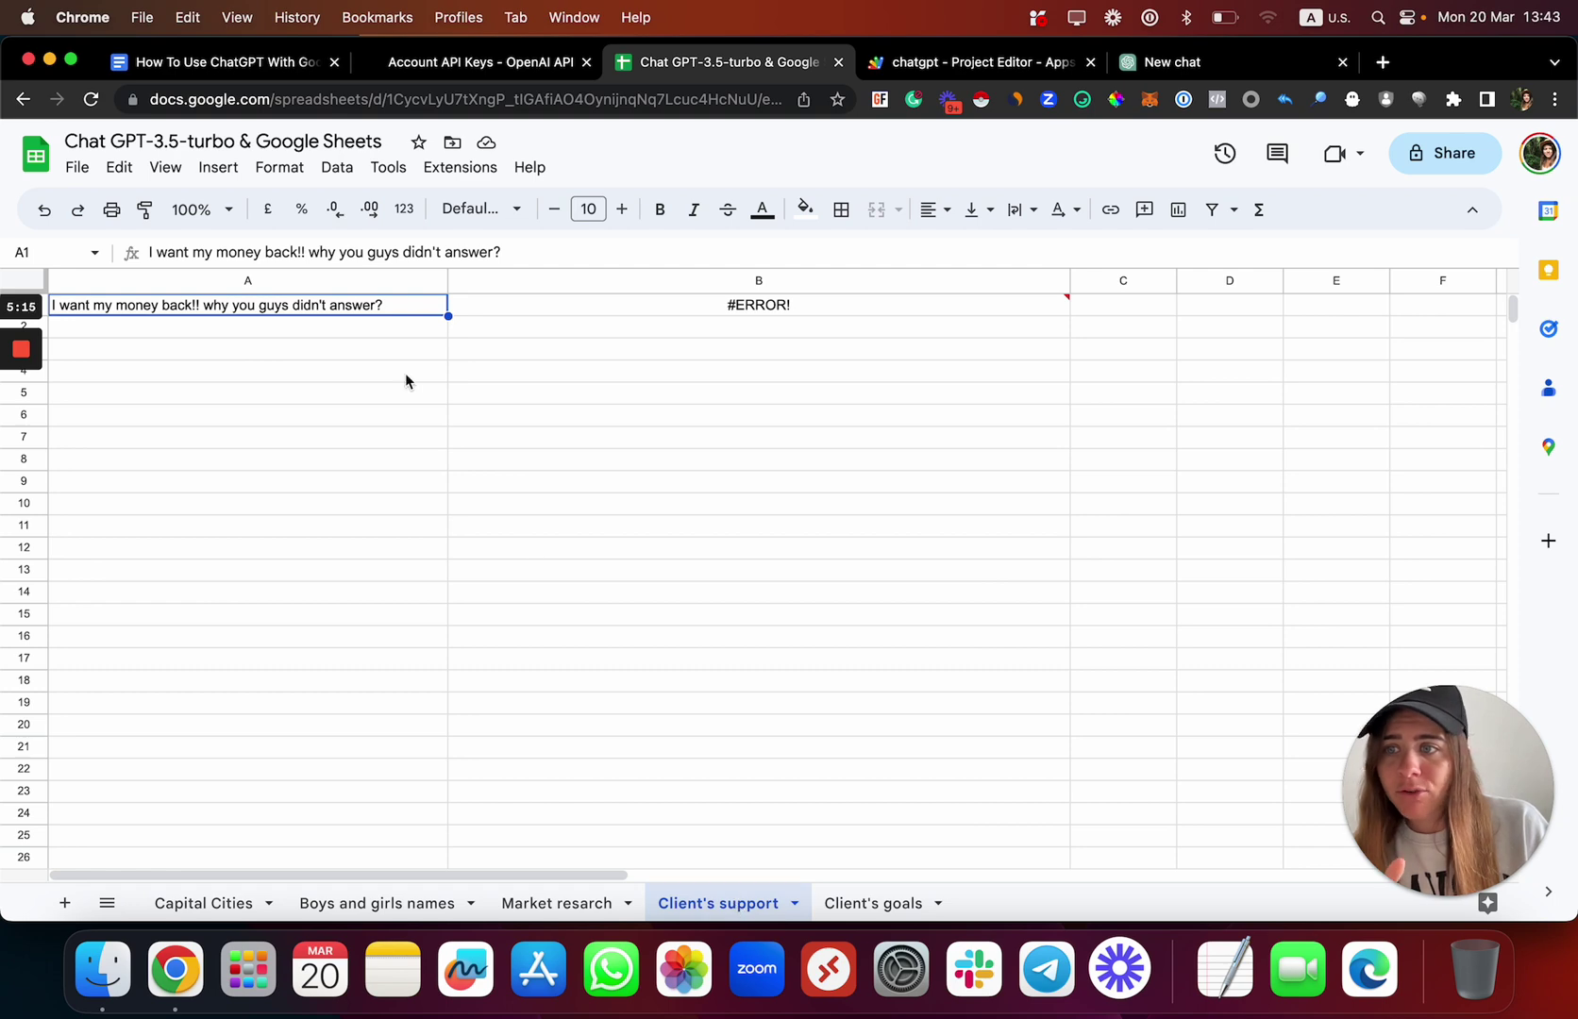
click(564, 305)
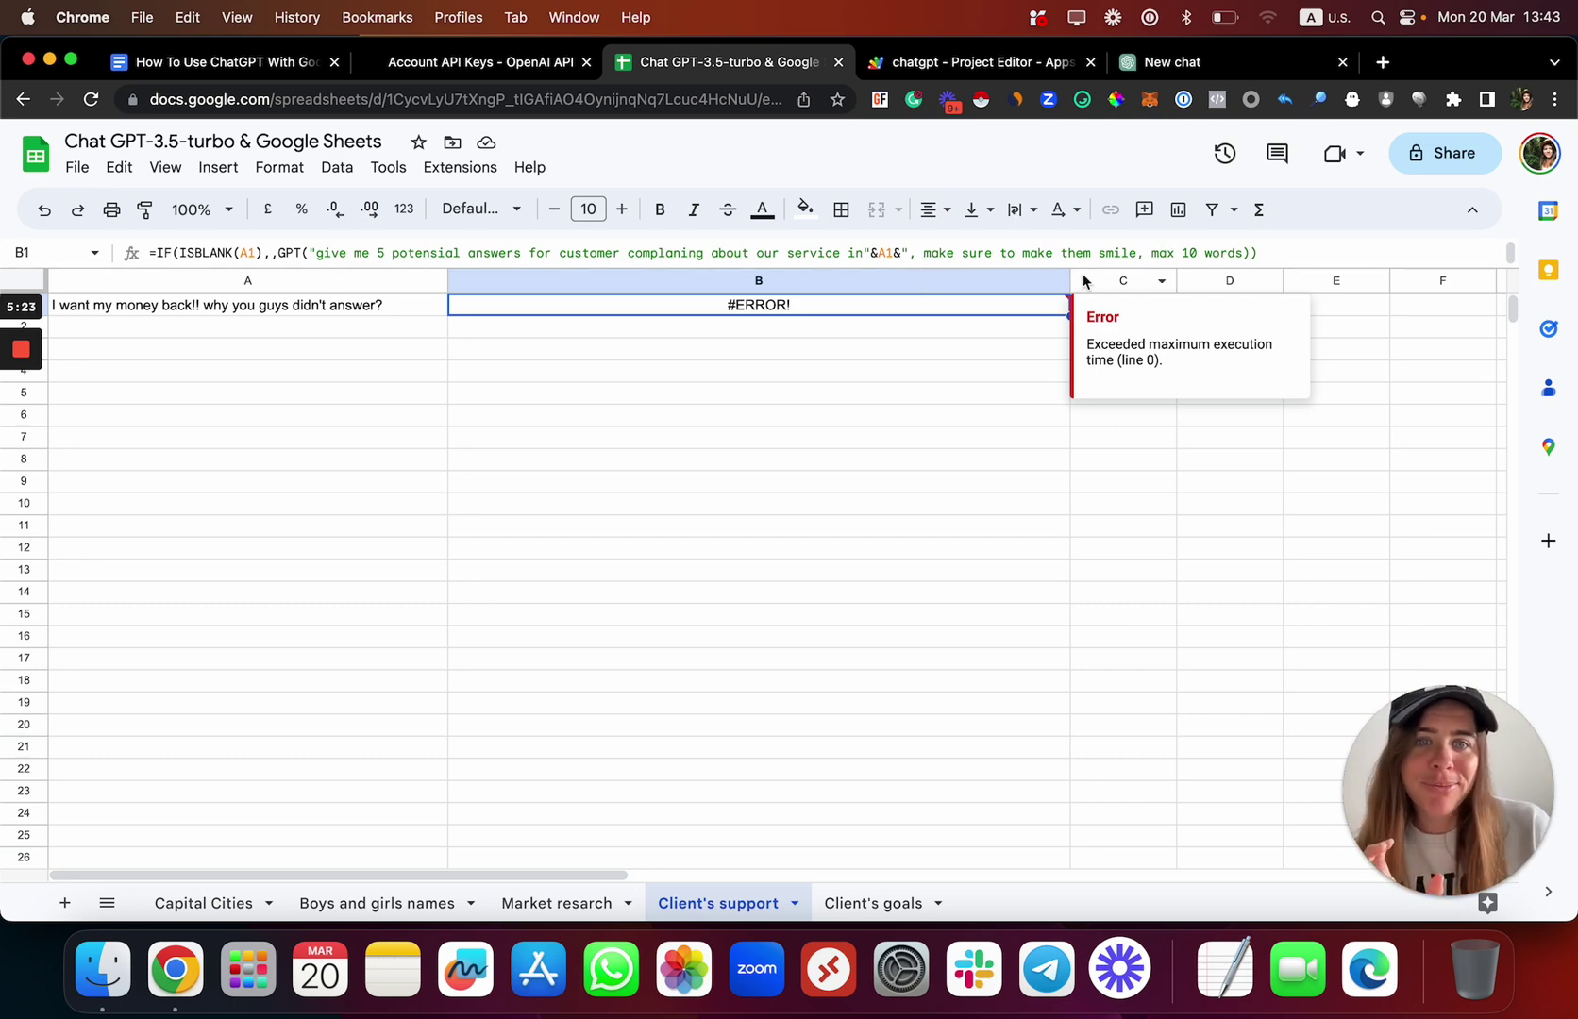
double_click(929, 311)
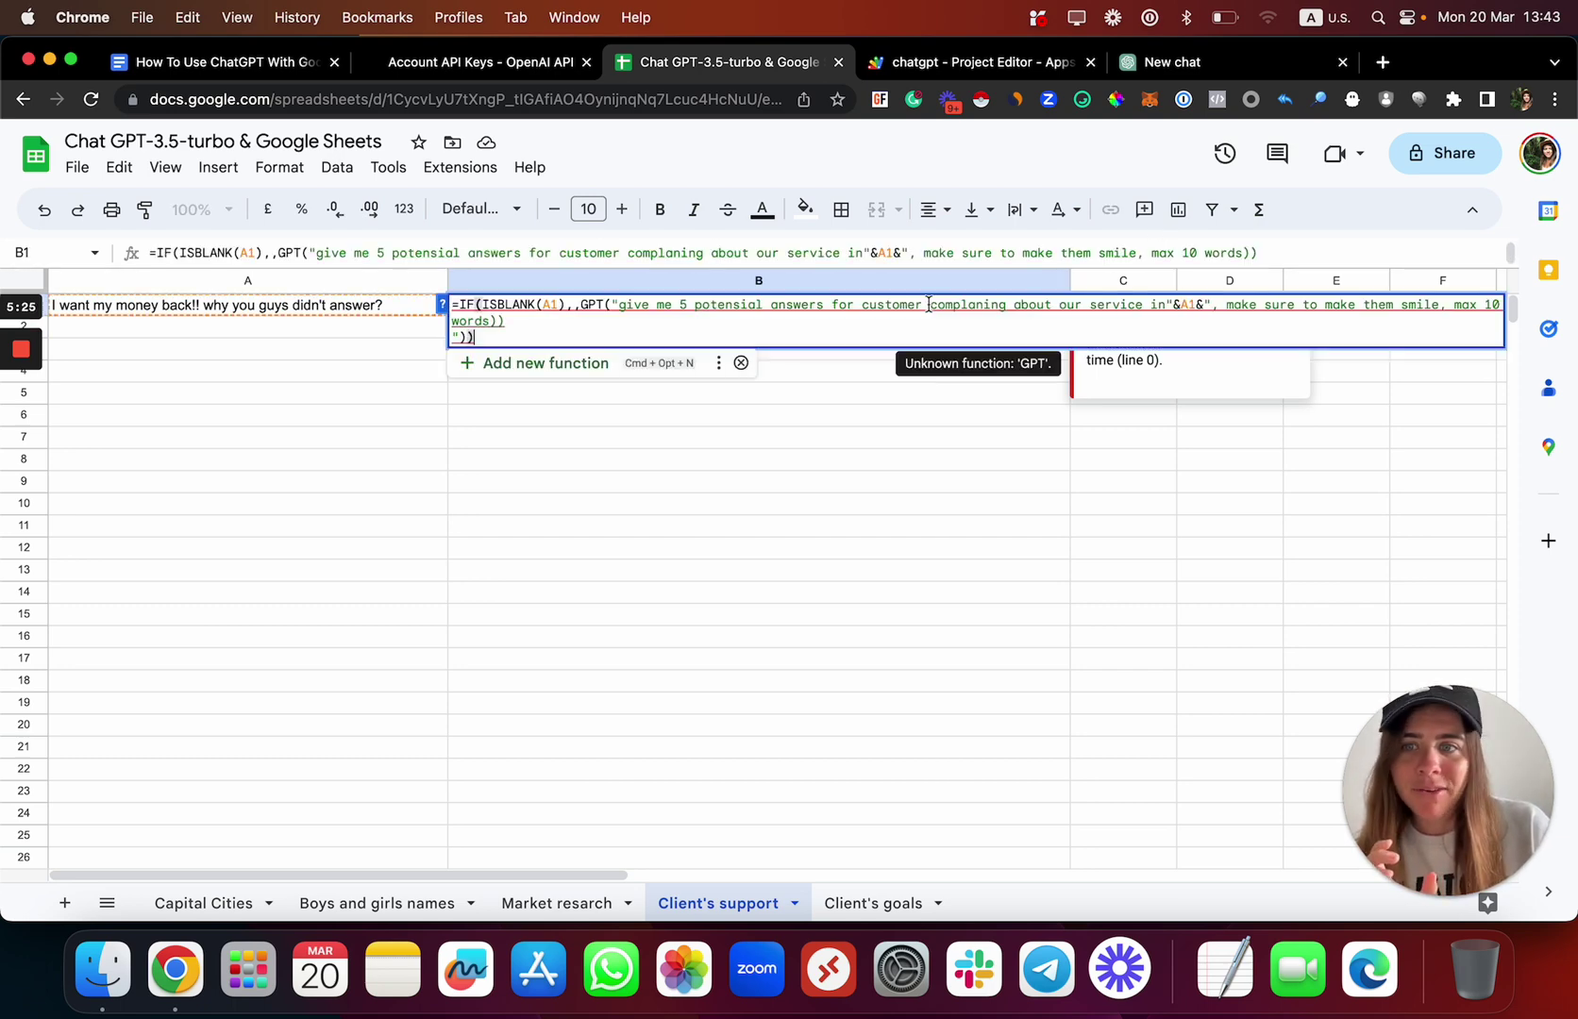
click(887, 401)
Step: Replace the customer complaint in A1 with "Please refund me because I didn't get the product yet."
click(289, 286)
click(285, 309)
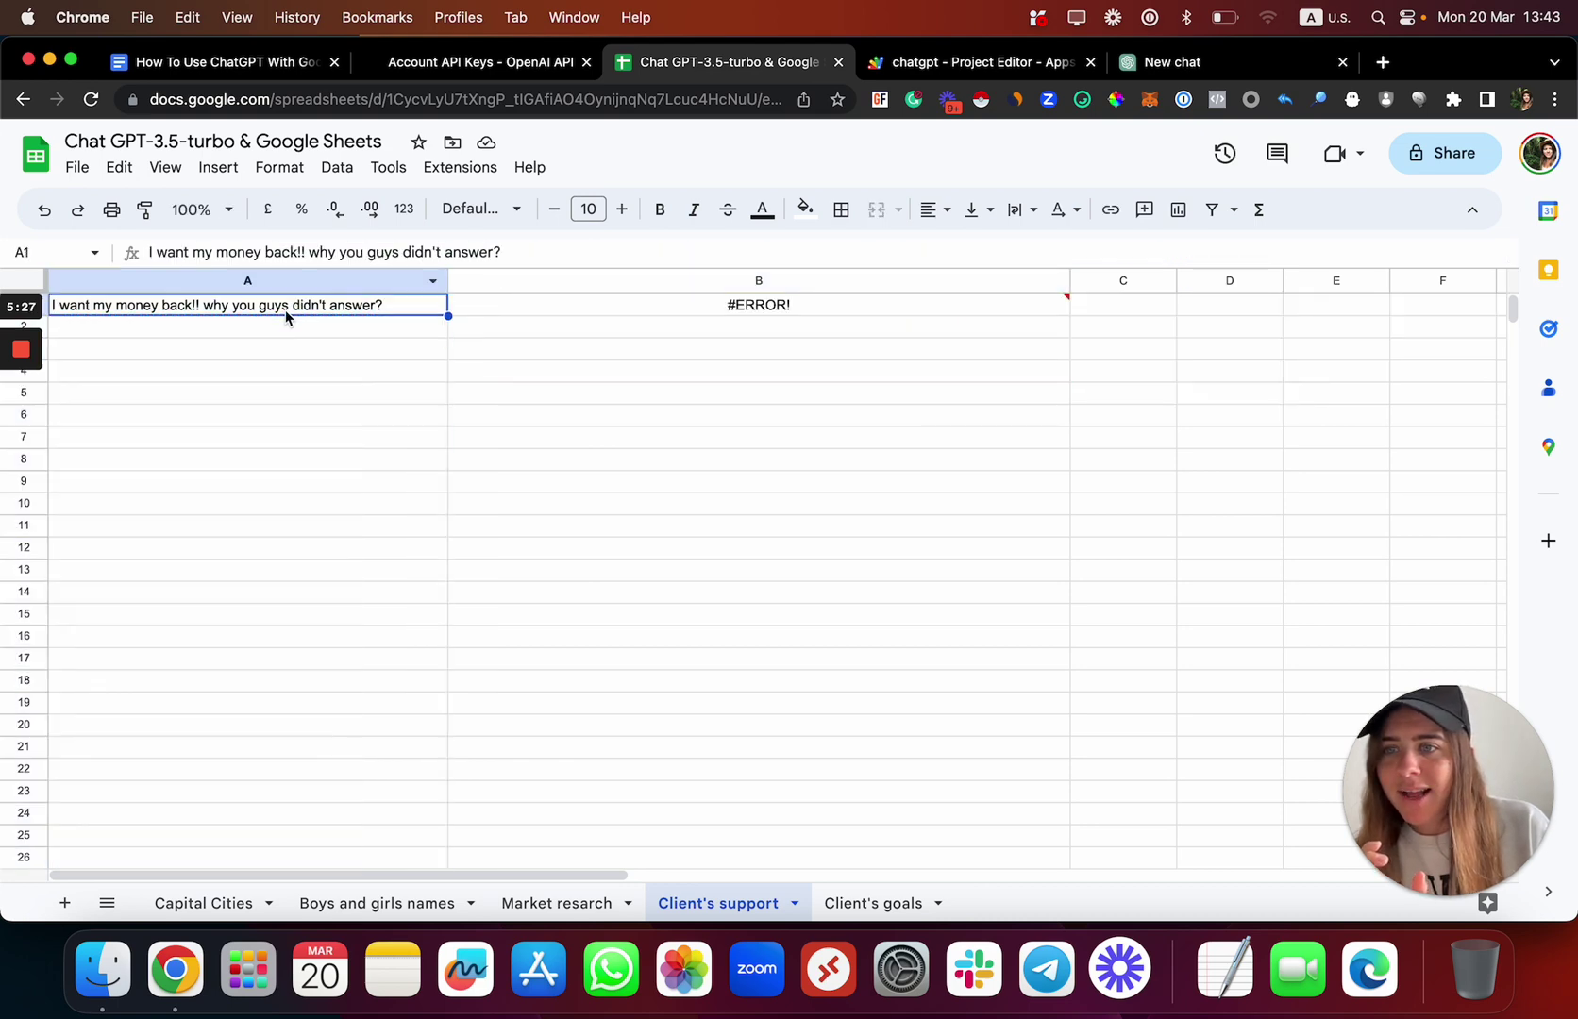
key(Delete)
double_click(286, 311)
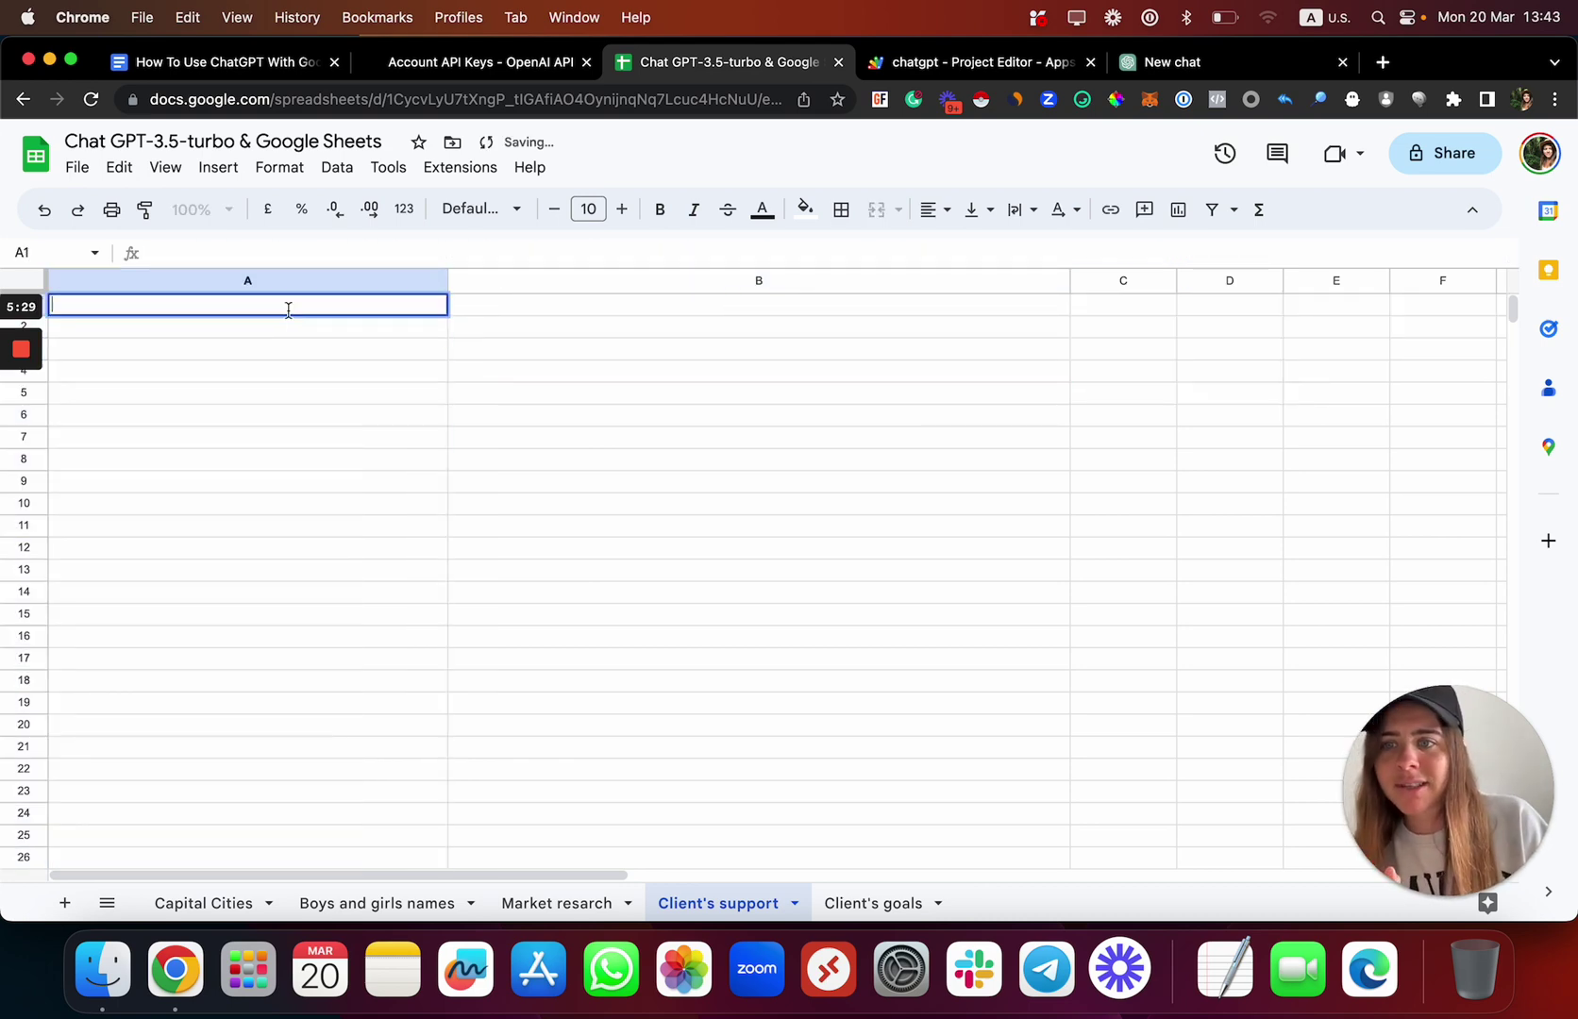
text(P)
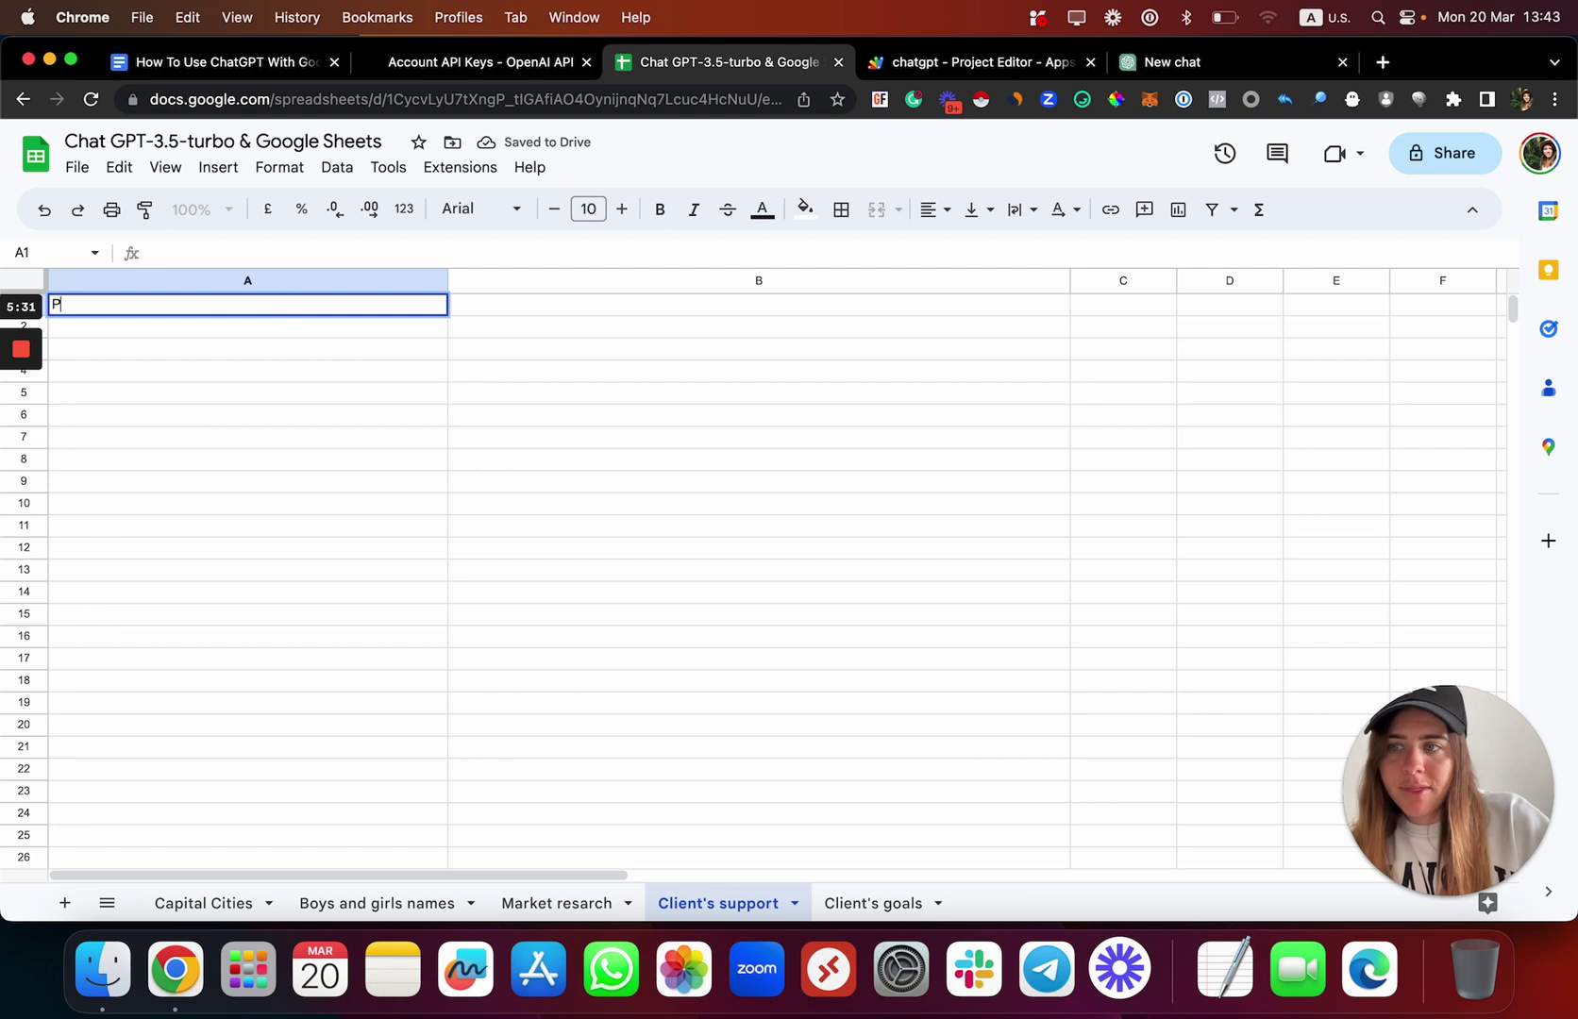
text(lease refund me because )
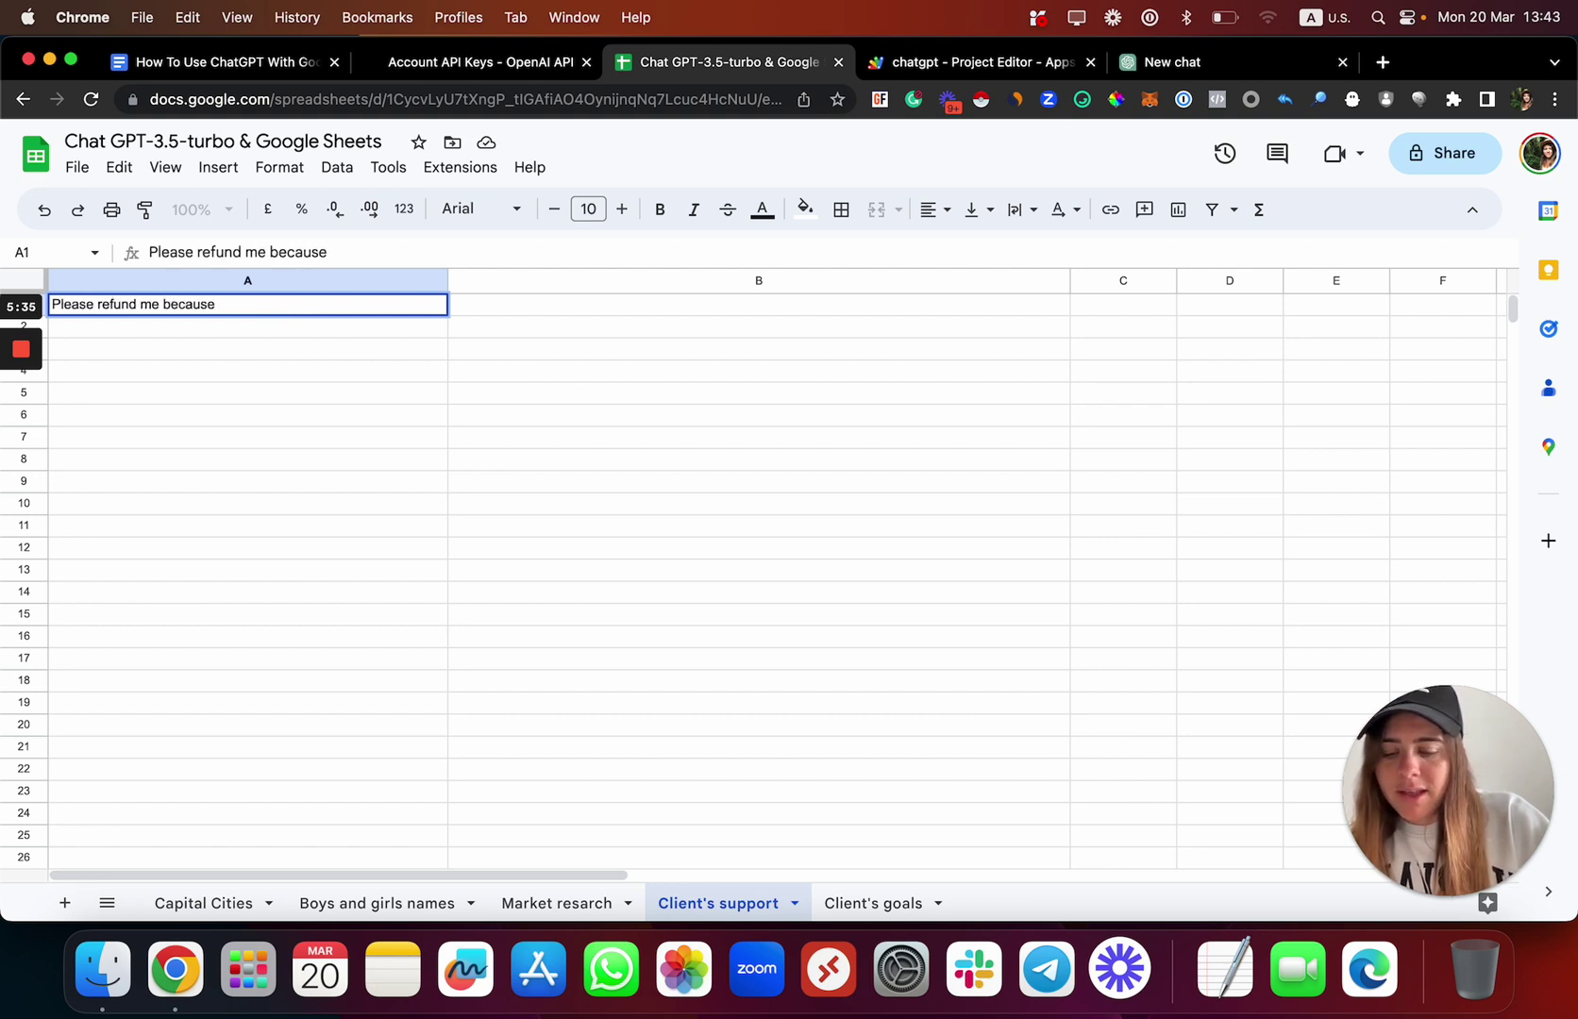
text(I didn't get shaw)
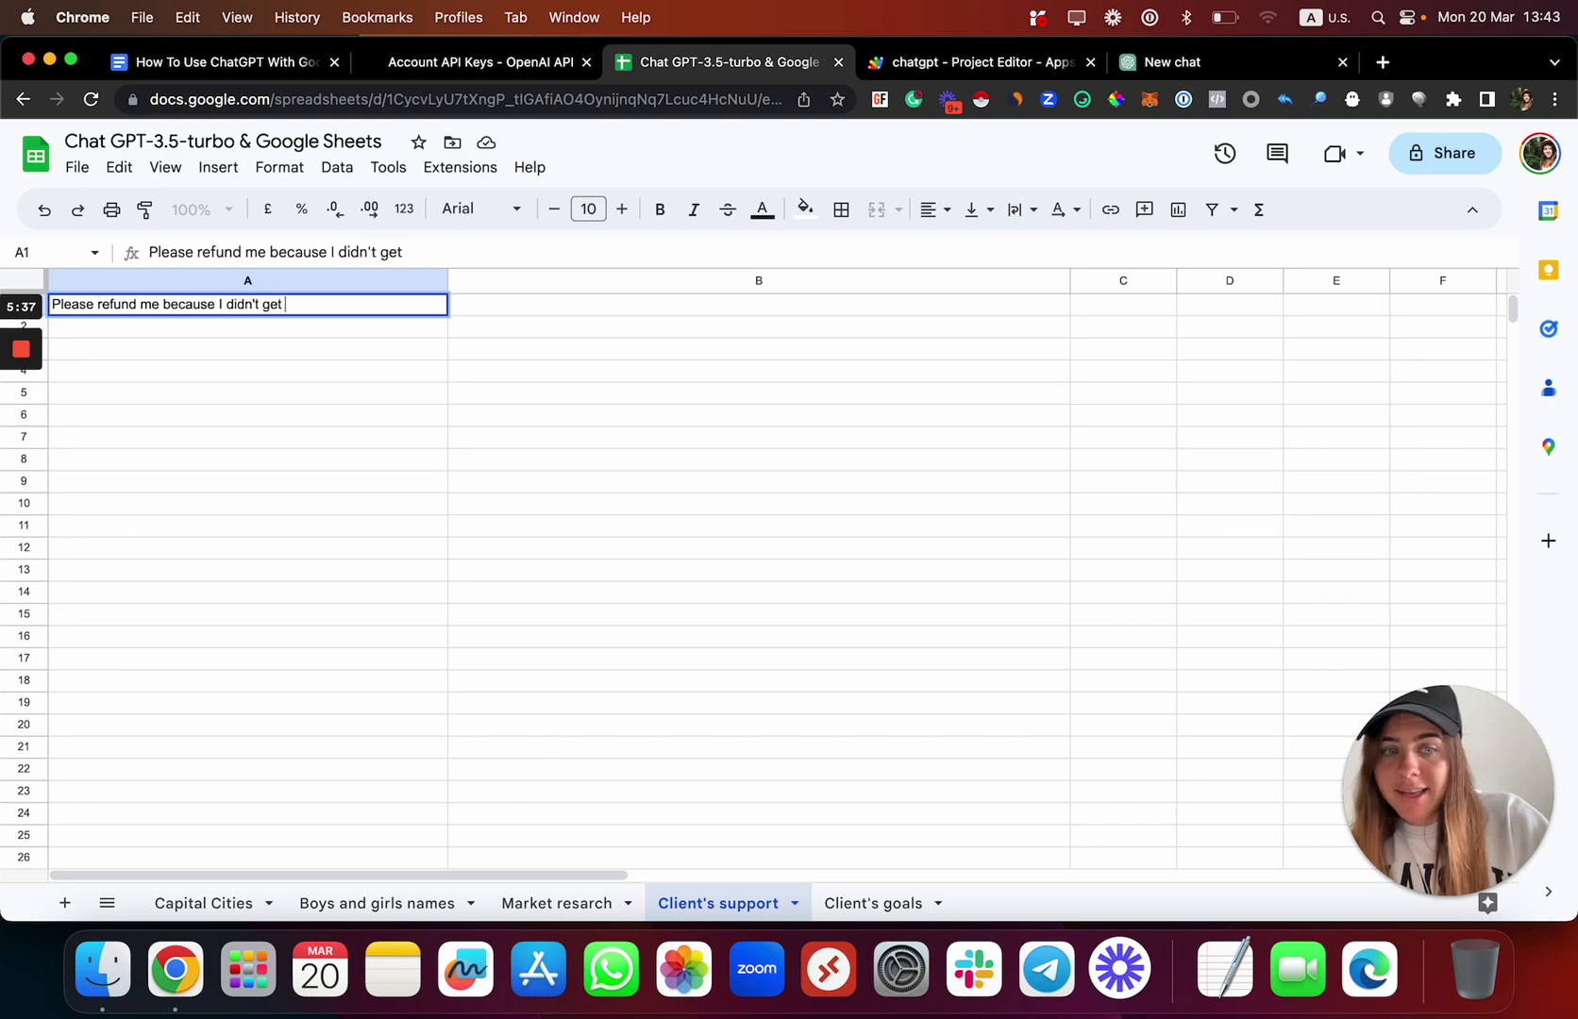
key(BackSpace)
key(BackSpace)
key(BackSpace)
key(BackSpace)
text(th)
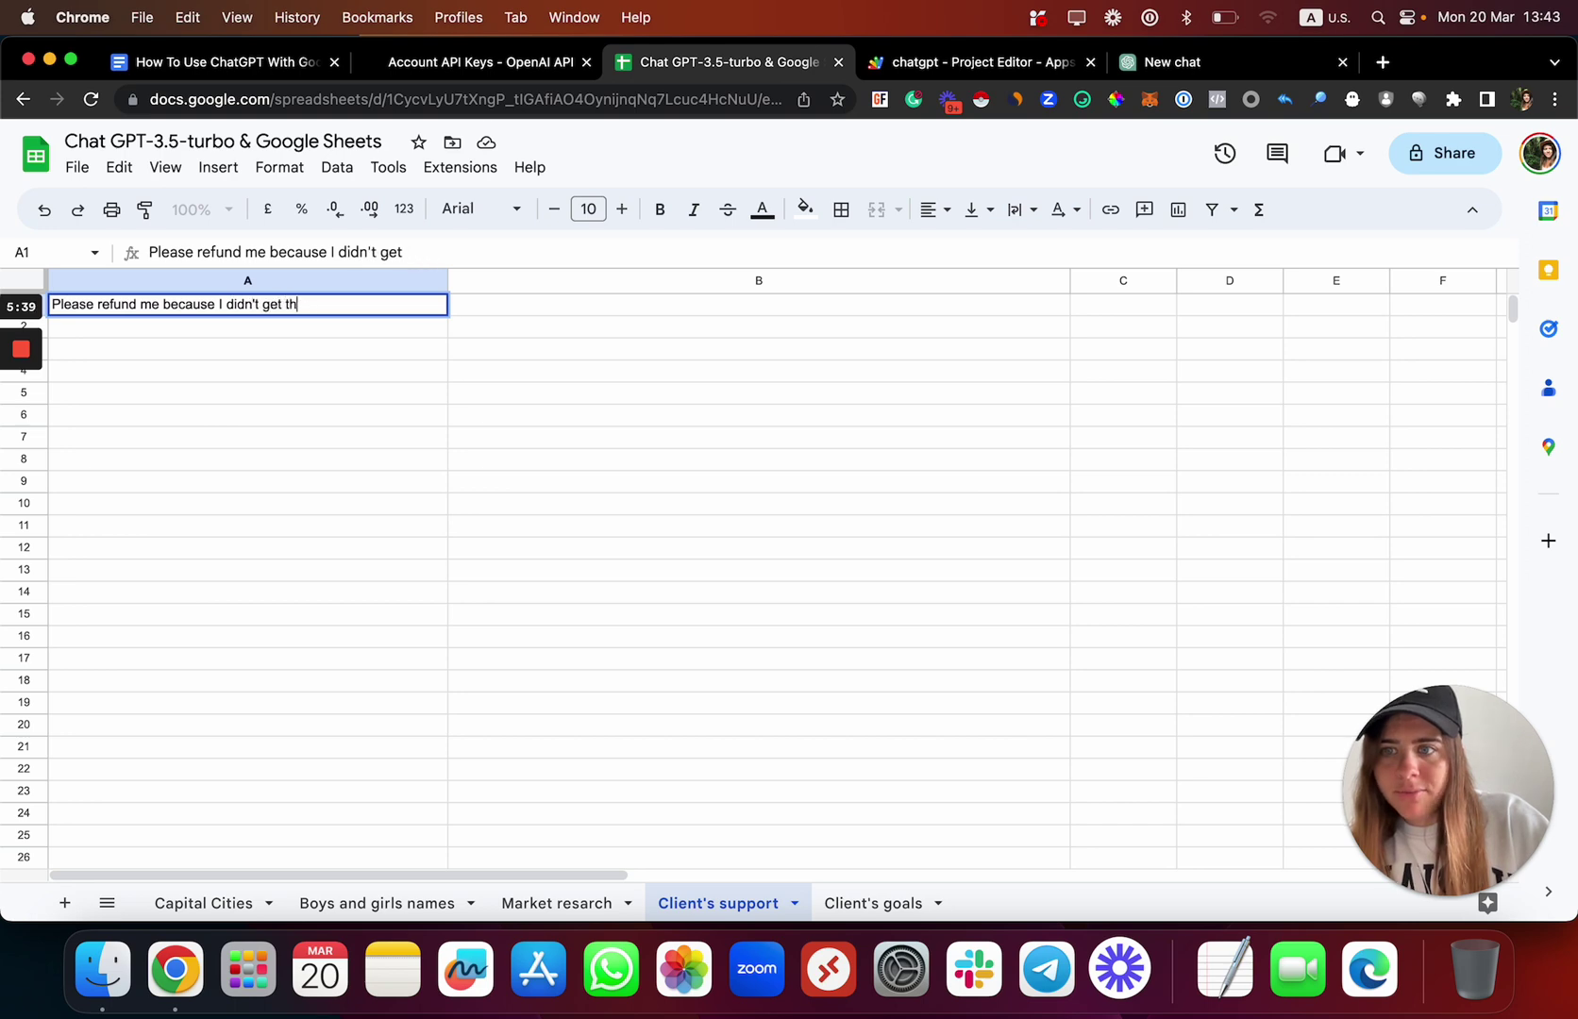
text(e product yet.)
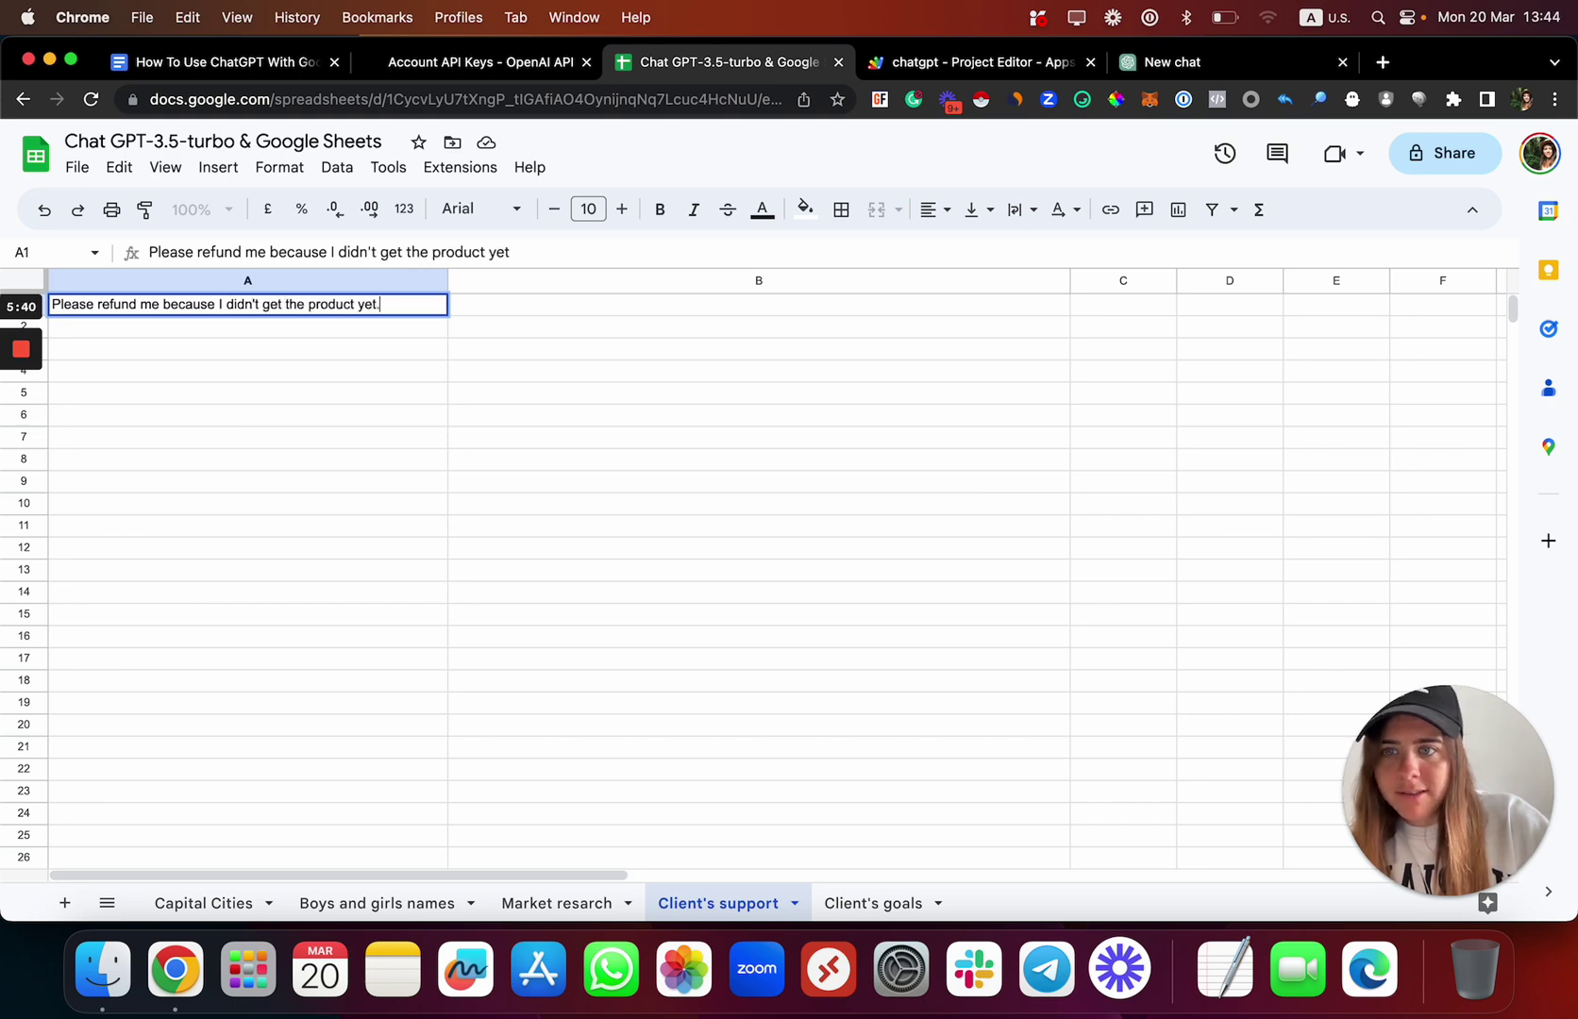
click(643, 373)
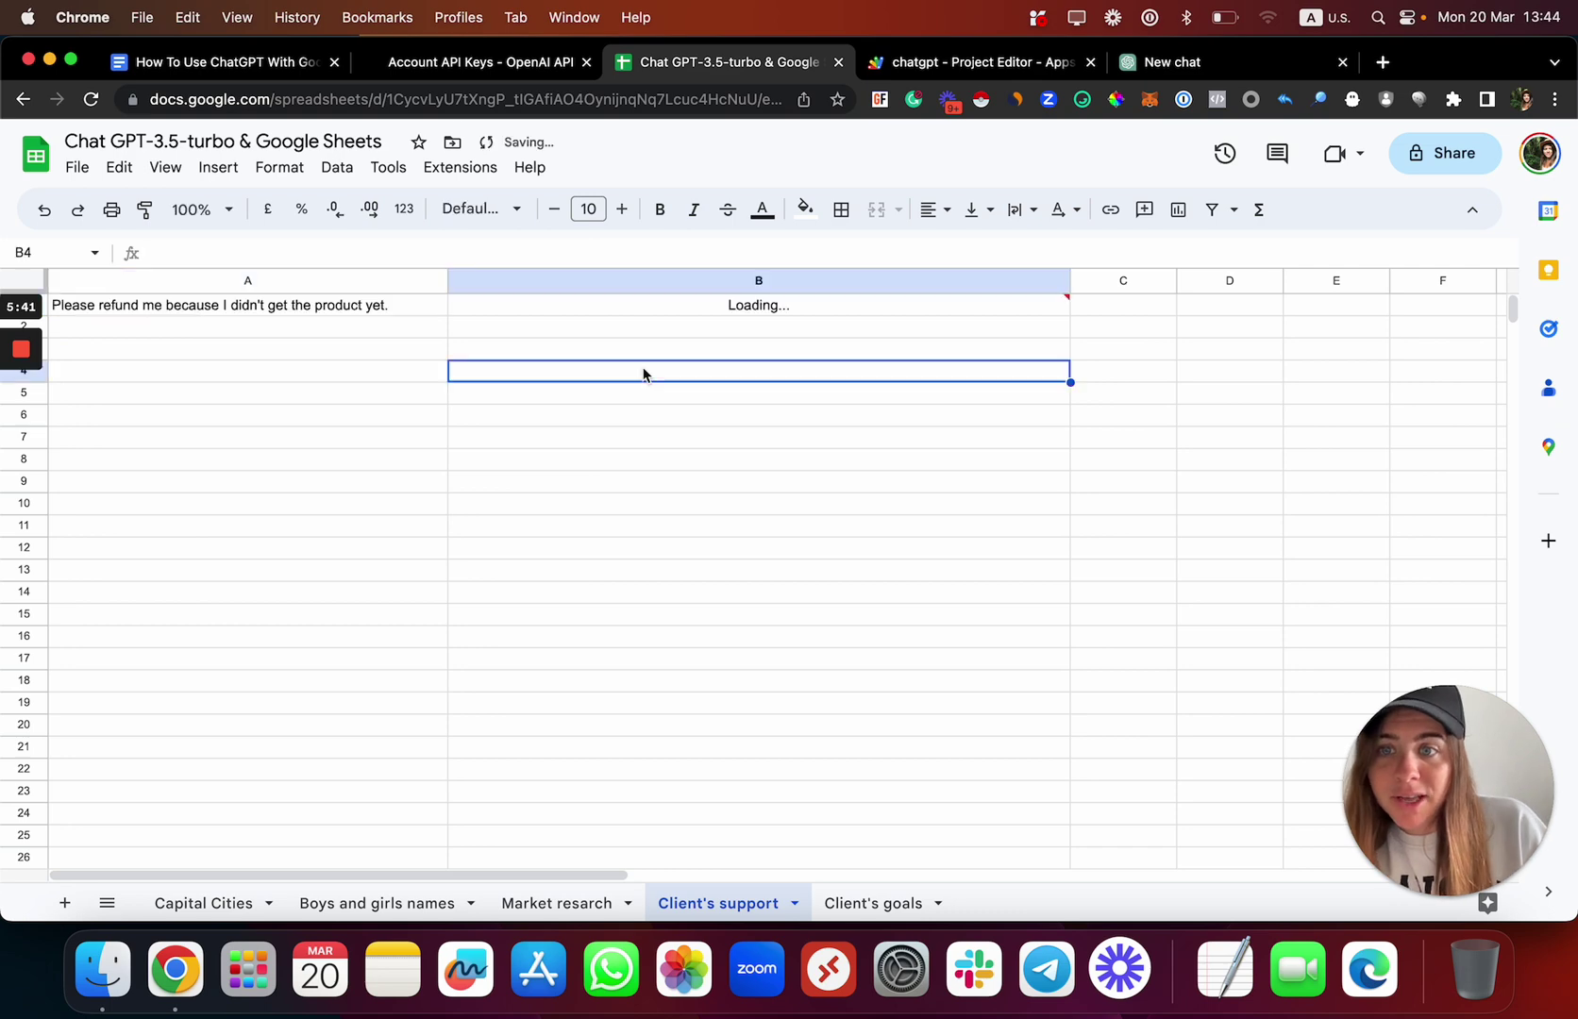
Step: Check cell B1 for the answers to the refund request and review its prompt
click(648, 308)
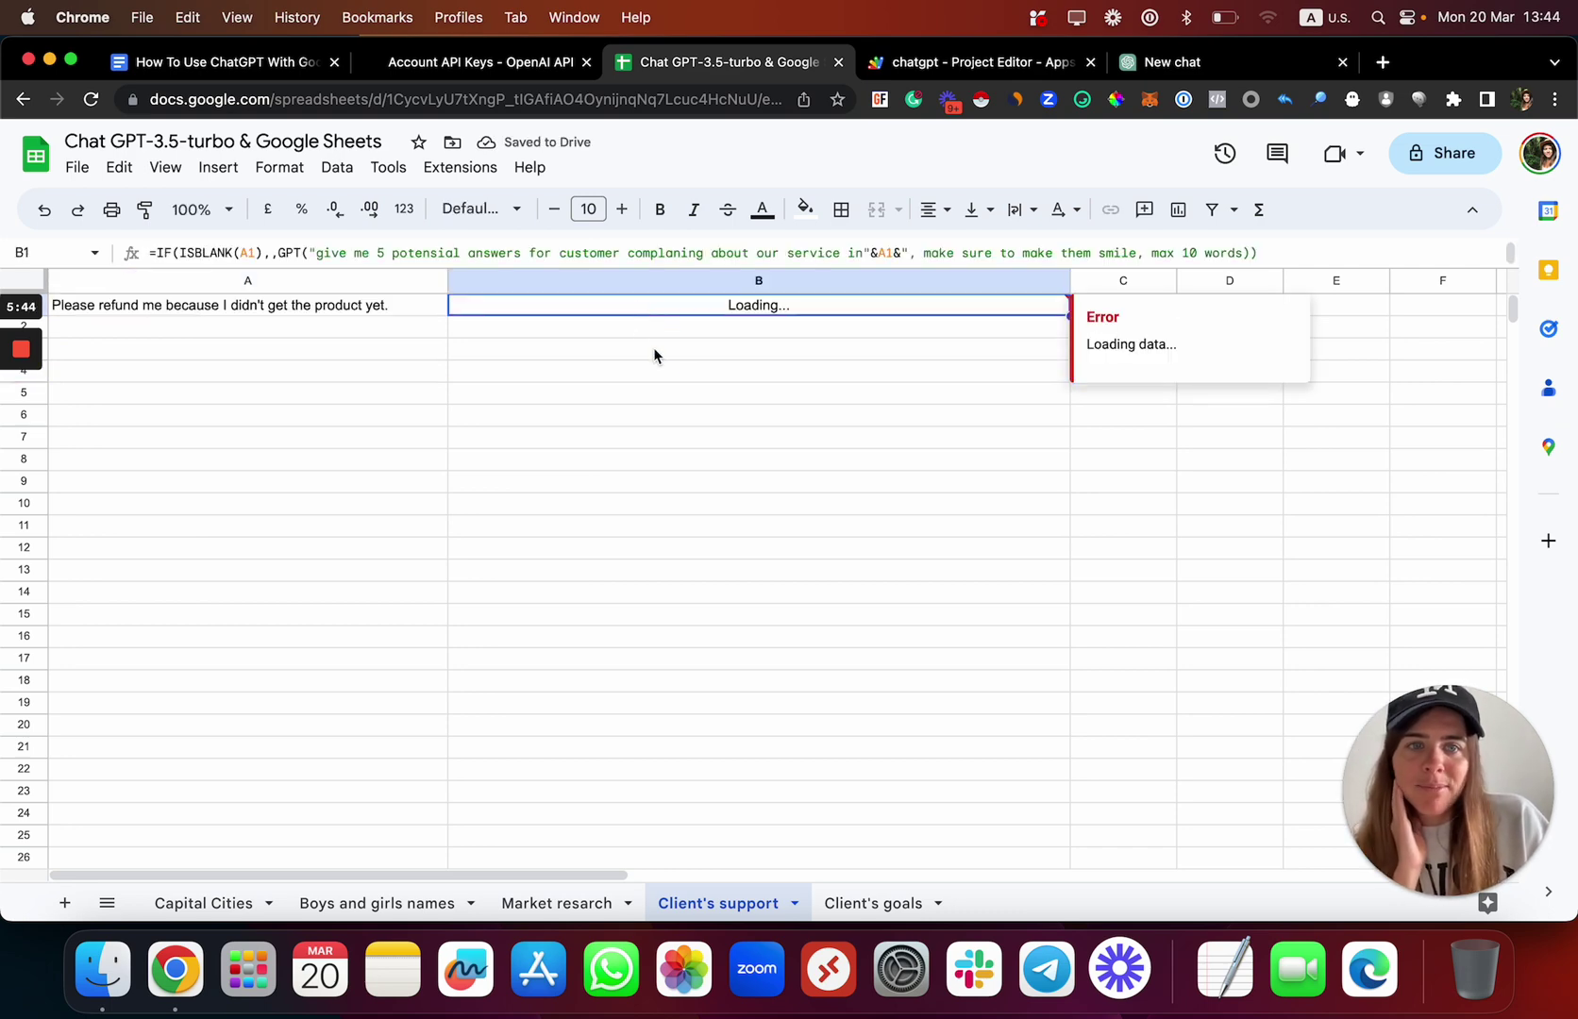
click(661, 373)
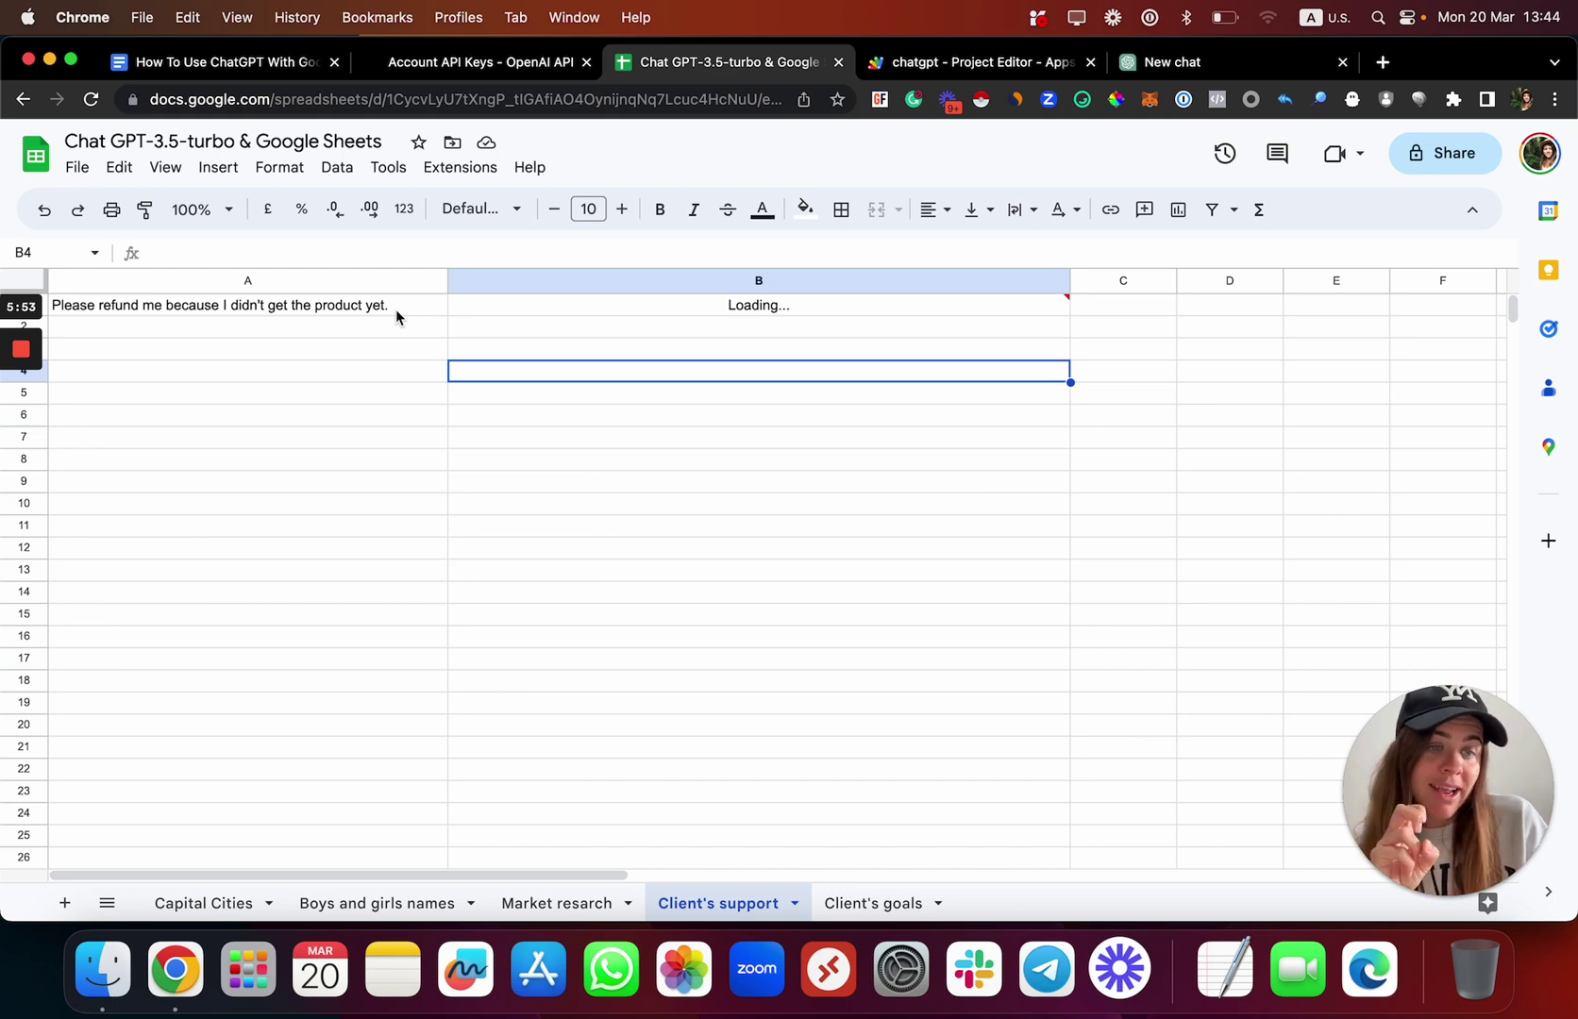
click(518, 306)
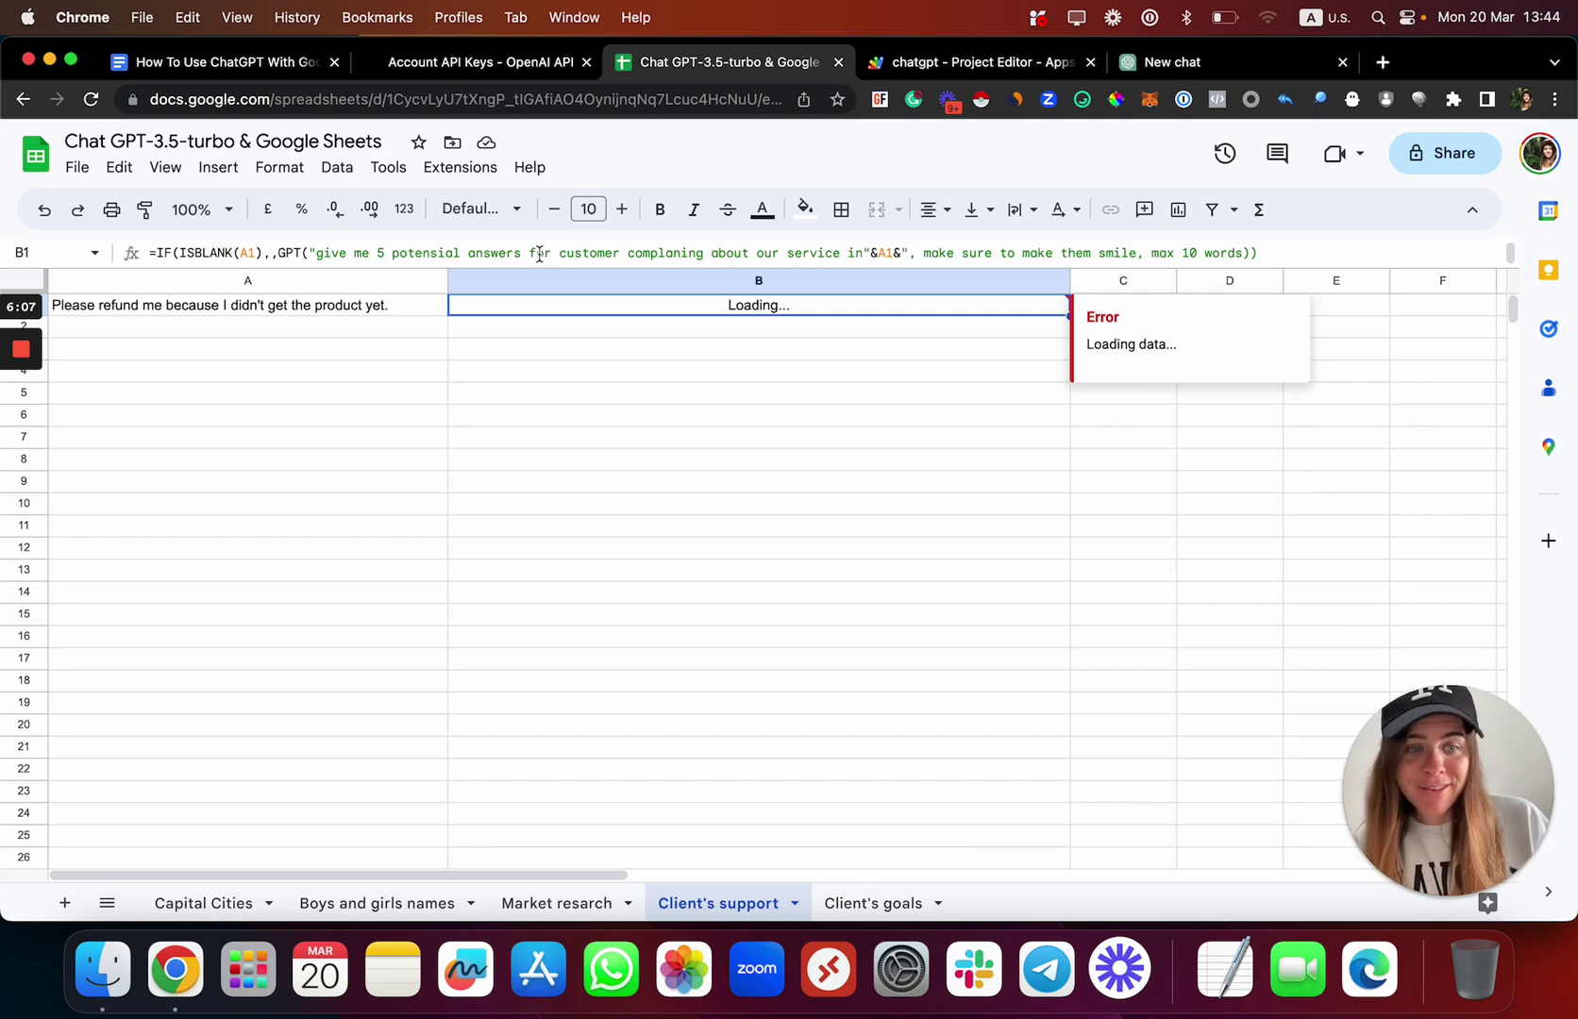
Step: Open the Client's goals sheet and examine the customer-desires formulas and lists for love and money
click(862, 896)
double_click(223, 437)
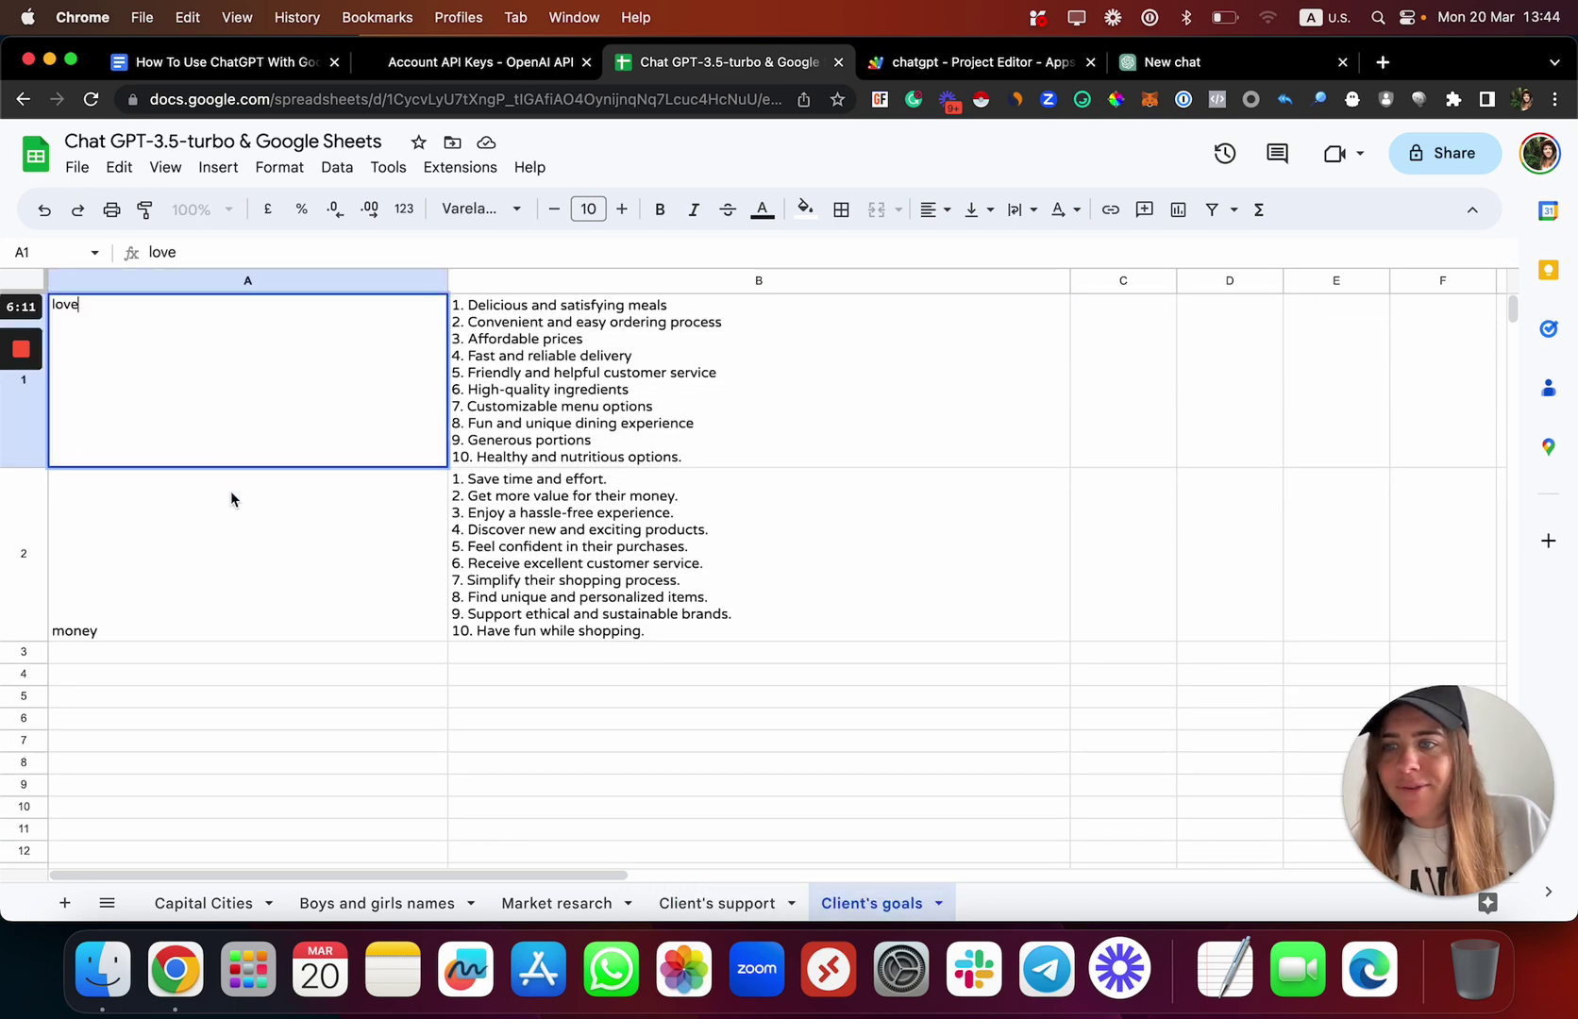
click(230, 491)
click(230, 395)
click(247, 516)
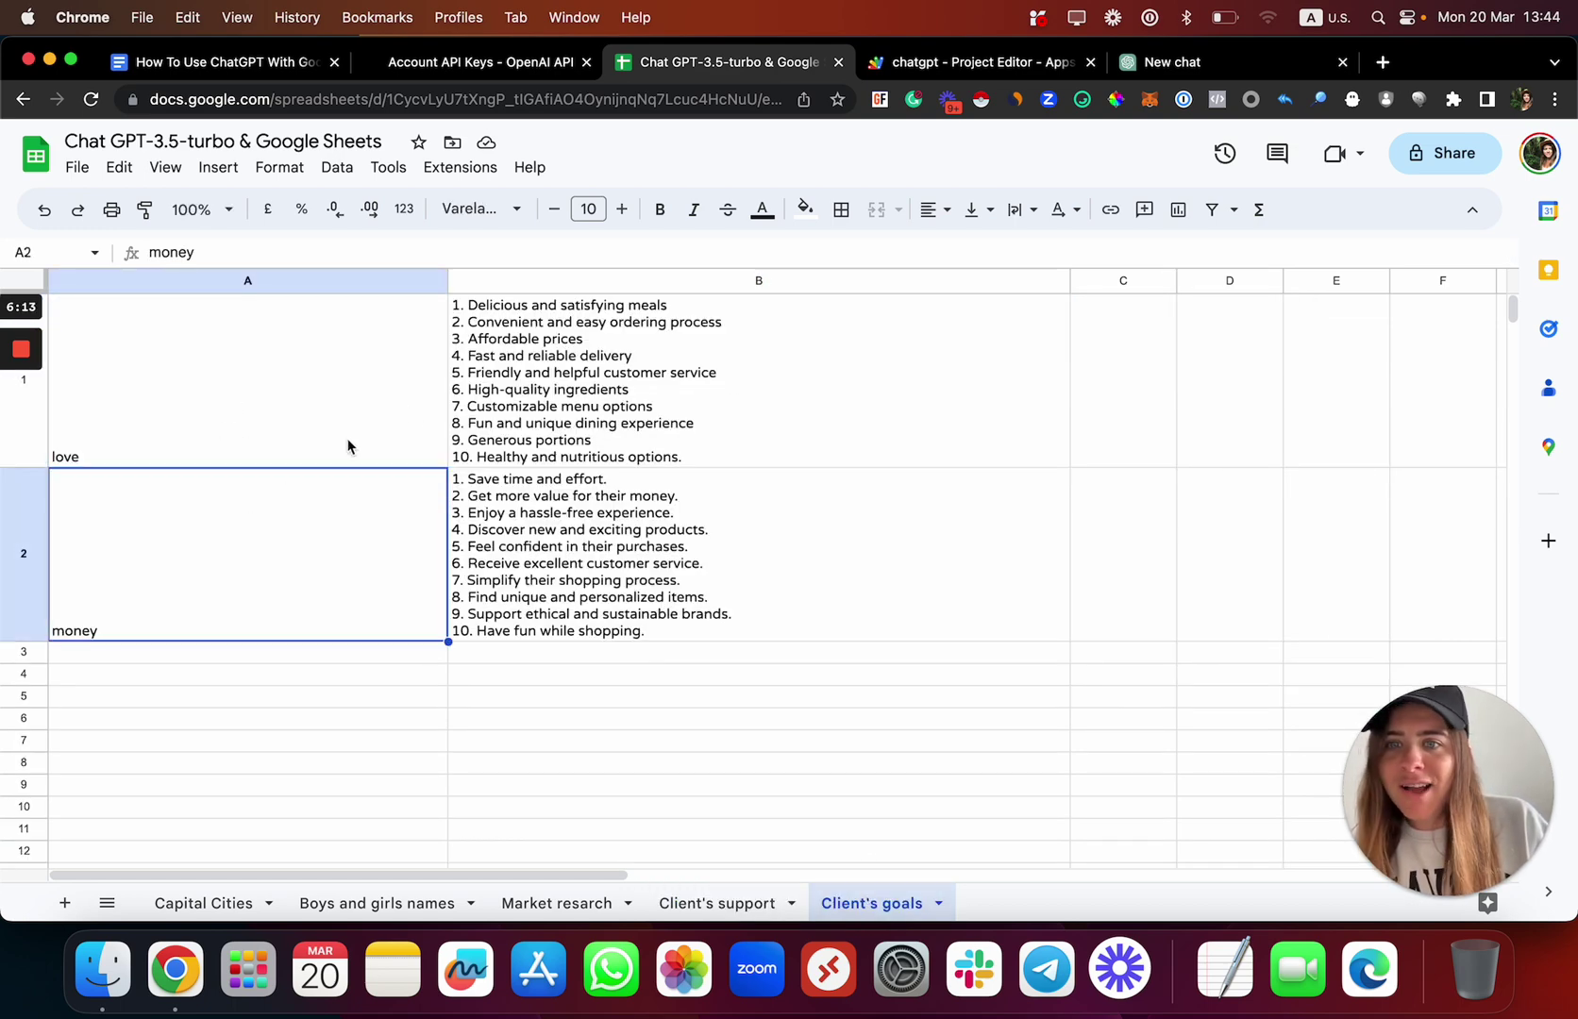
click(465, 383)
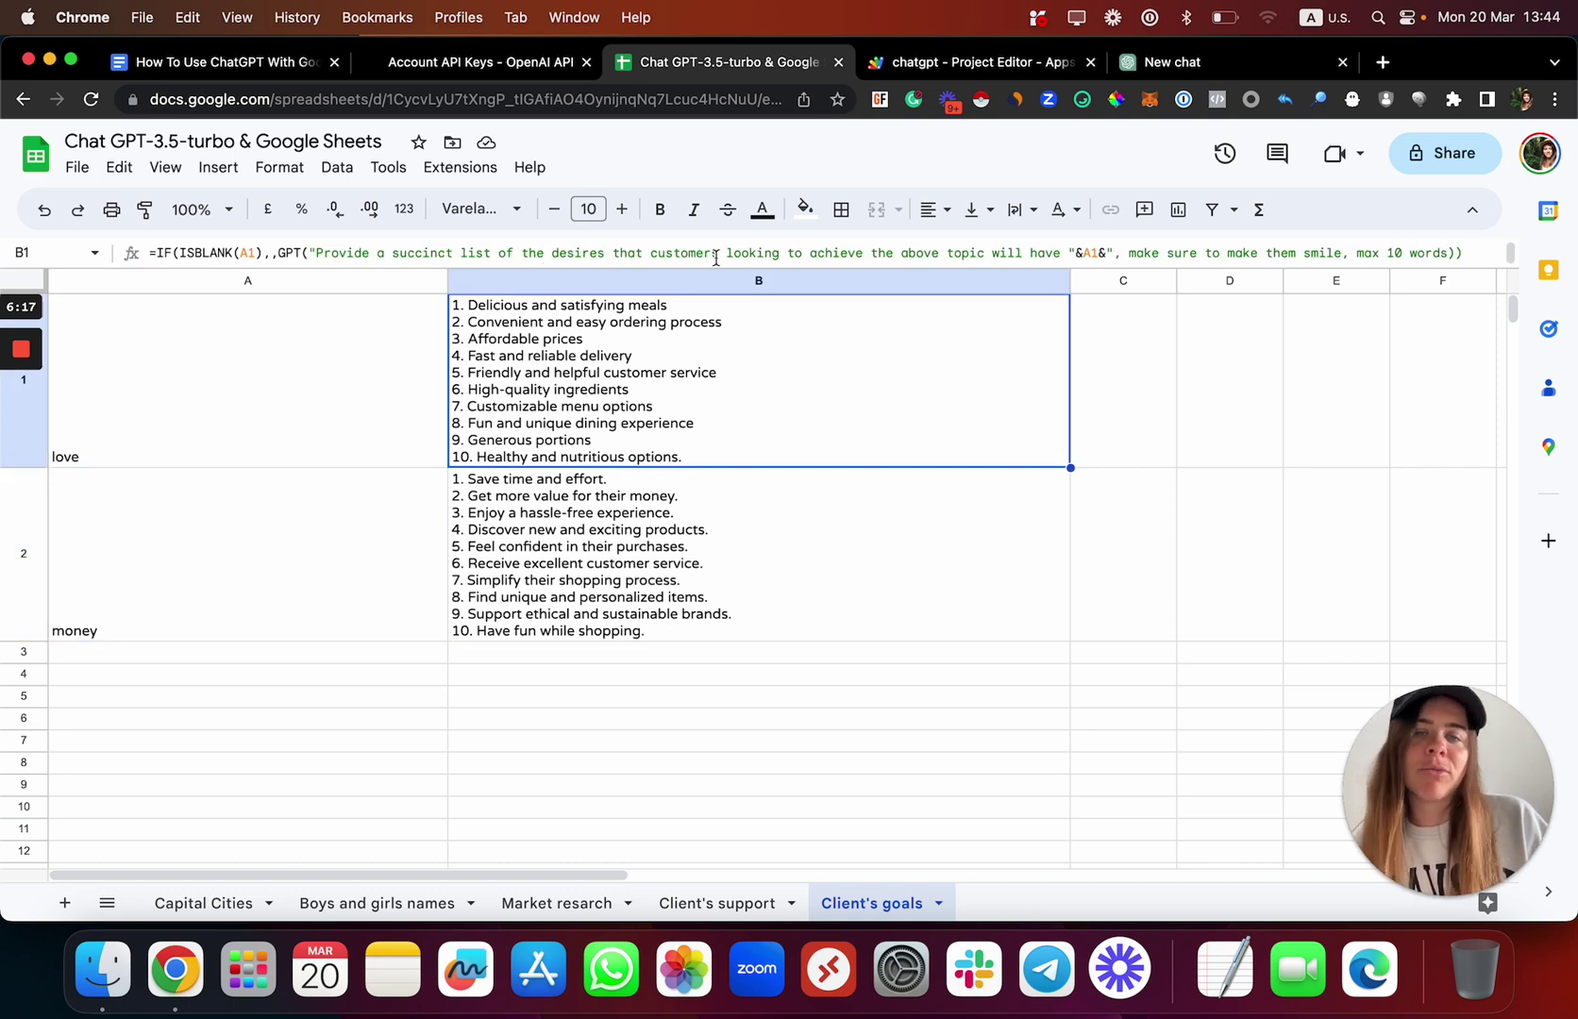
click(222, 571)
click(601, 538)
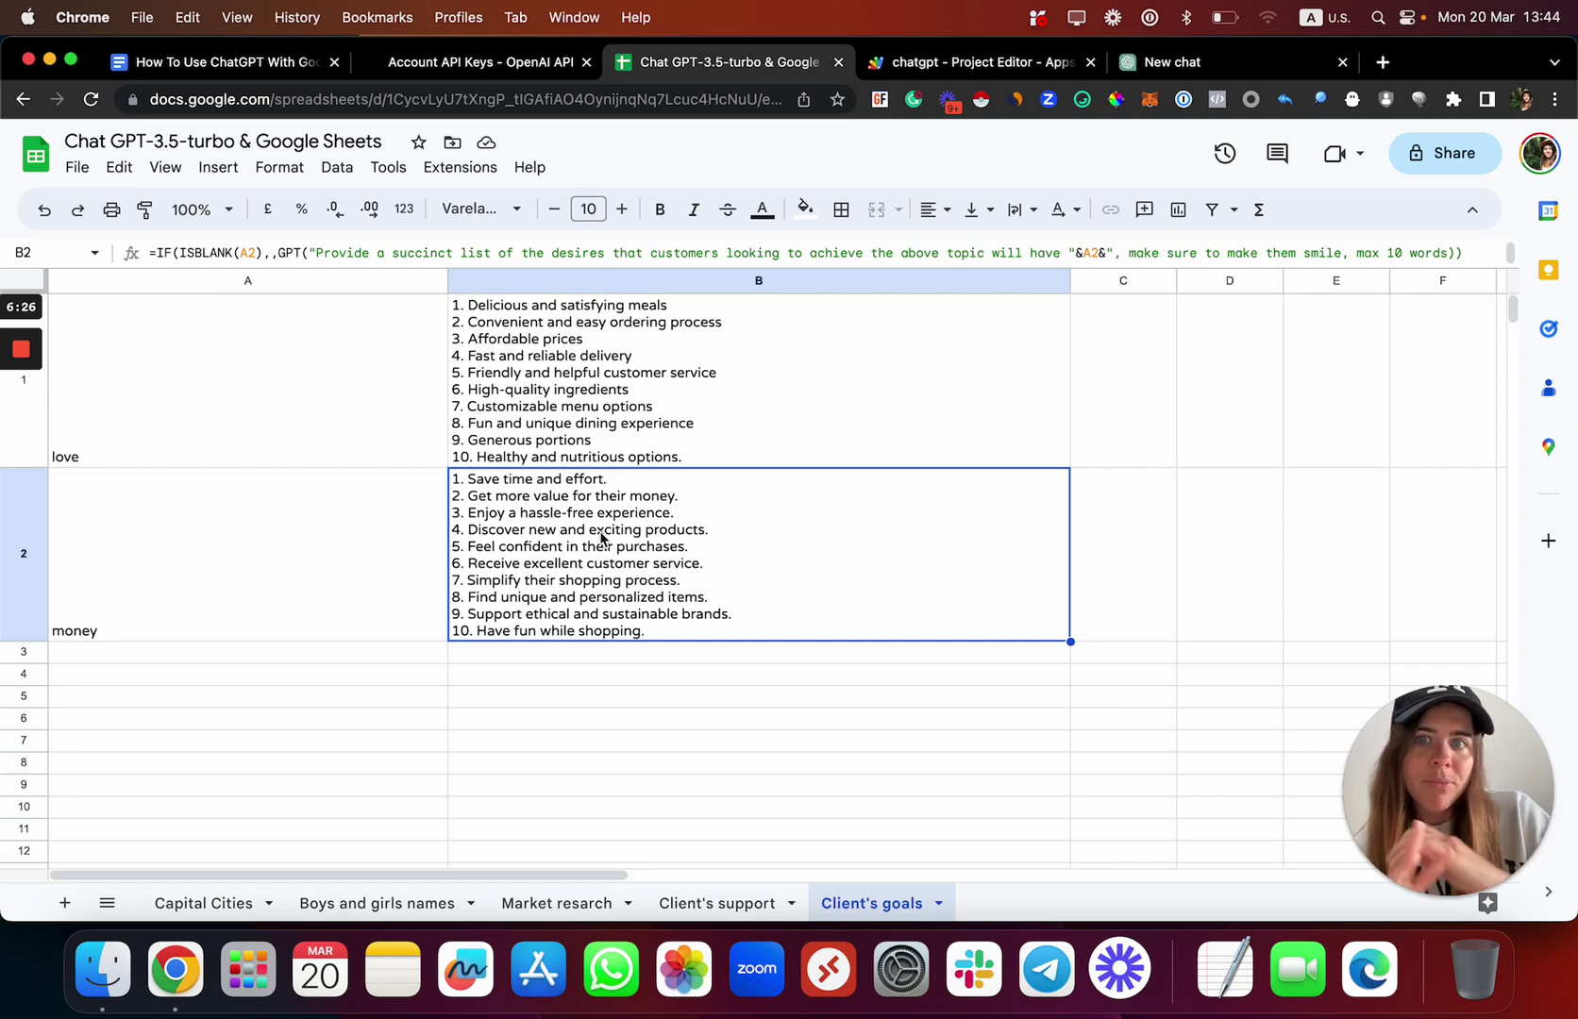
Step: Go back through the earlier sheets to Capital Cities and locate the spreadsheet's Make a copy command
click(718, 904)
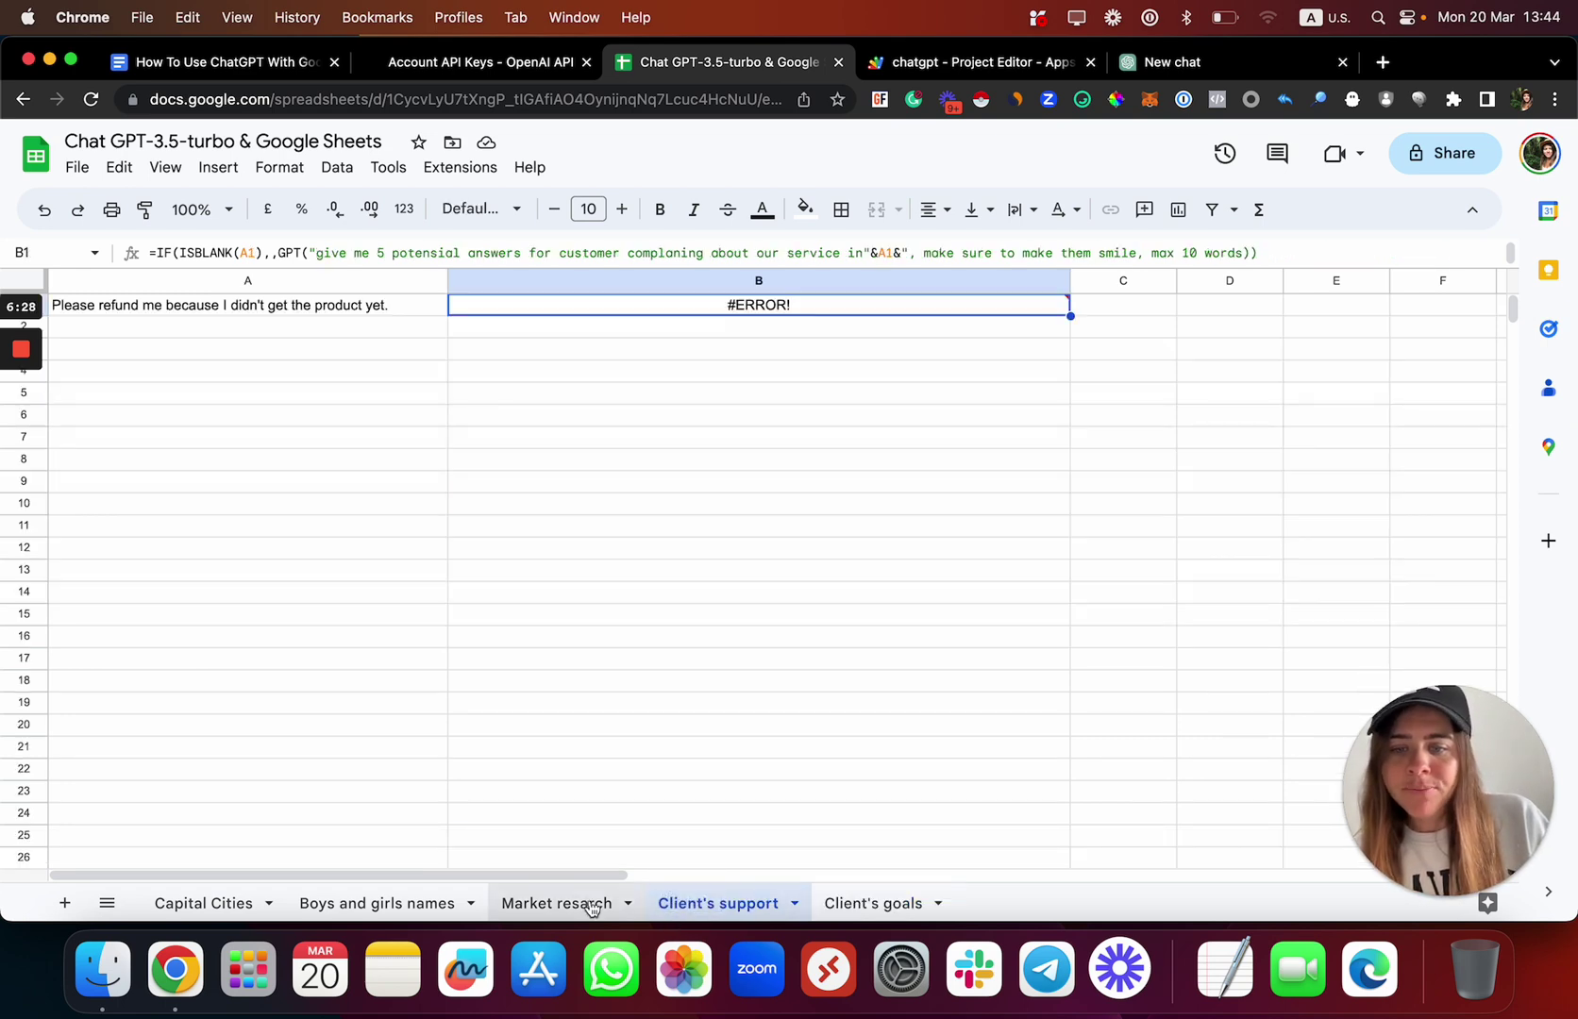
click(395, 903)
click(247, 904)
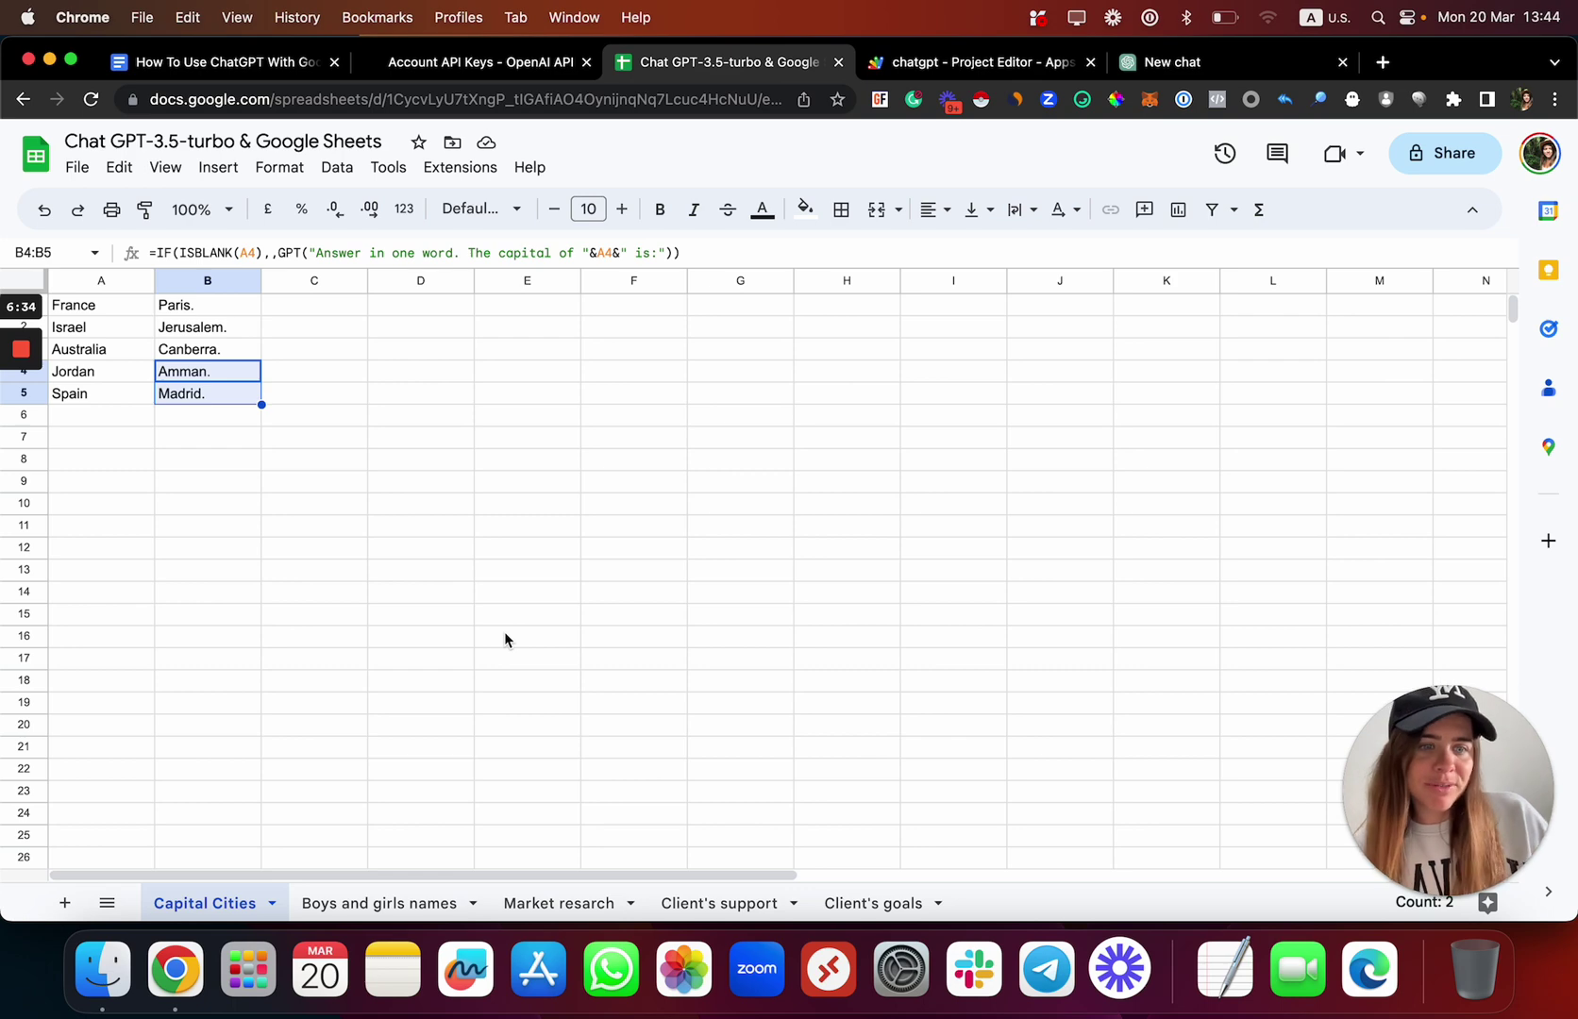
click(83, 176)
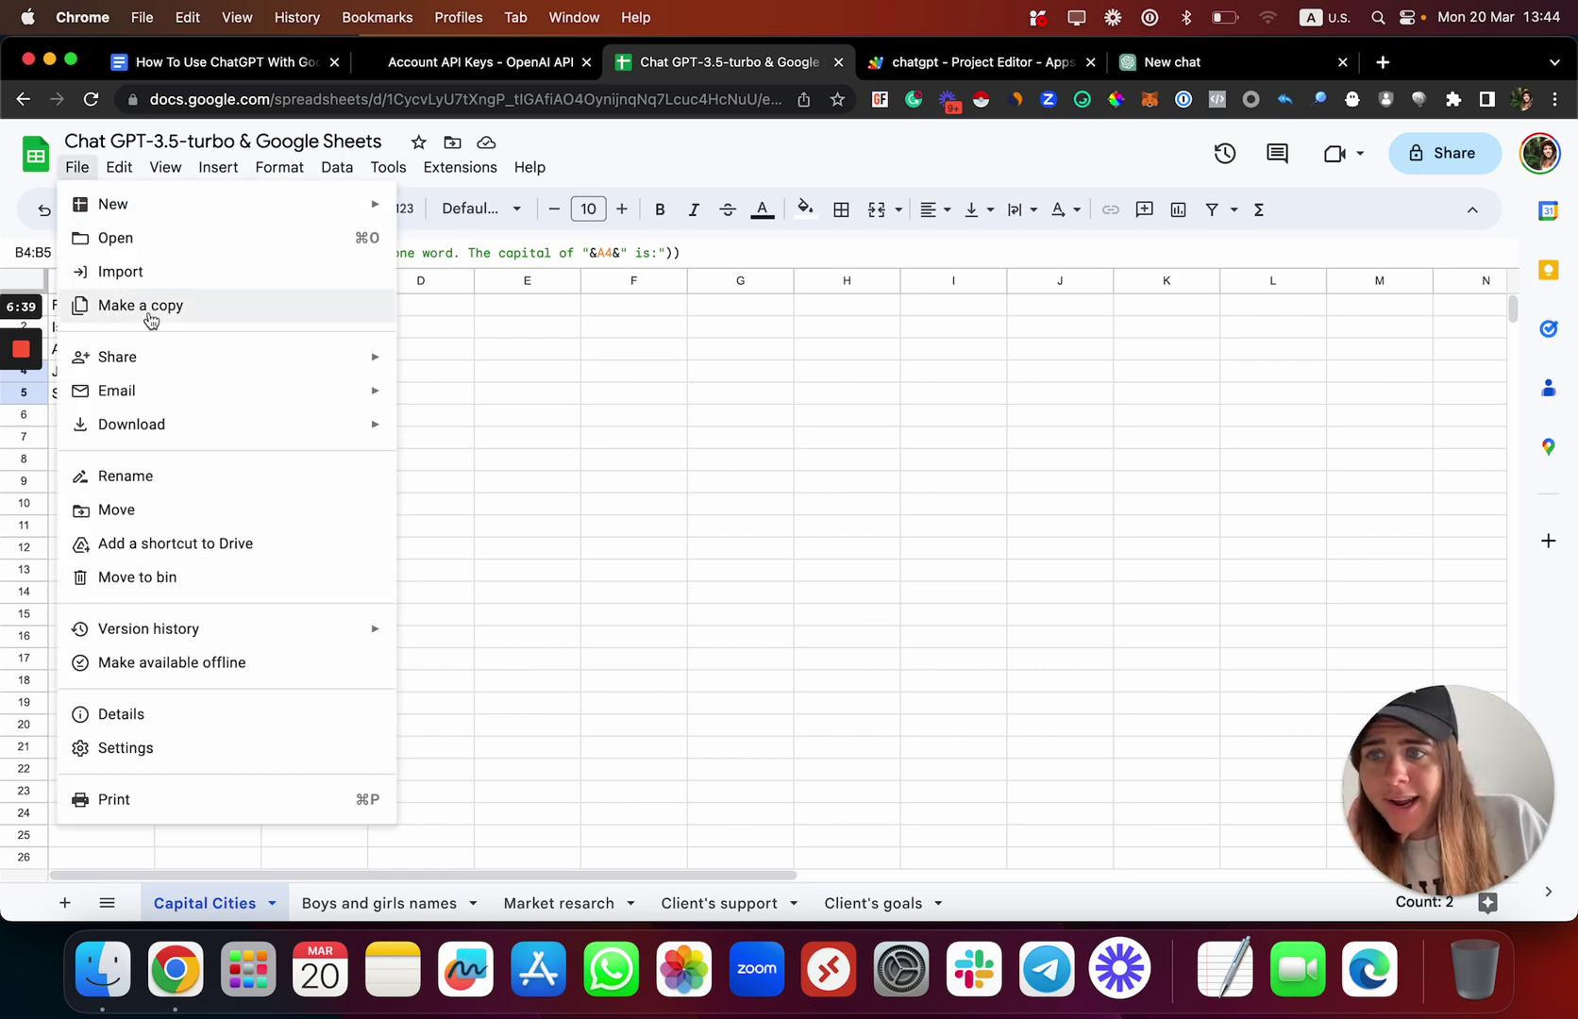
click(303, 124)
Step: Rename the spreadsheet to "Chat GPT-3.5-turbo & Google Sheets - Doctor Jarvee"
click(312, 140)
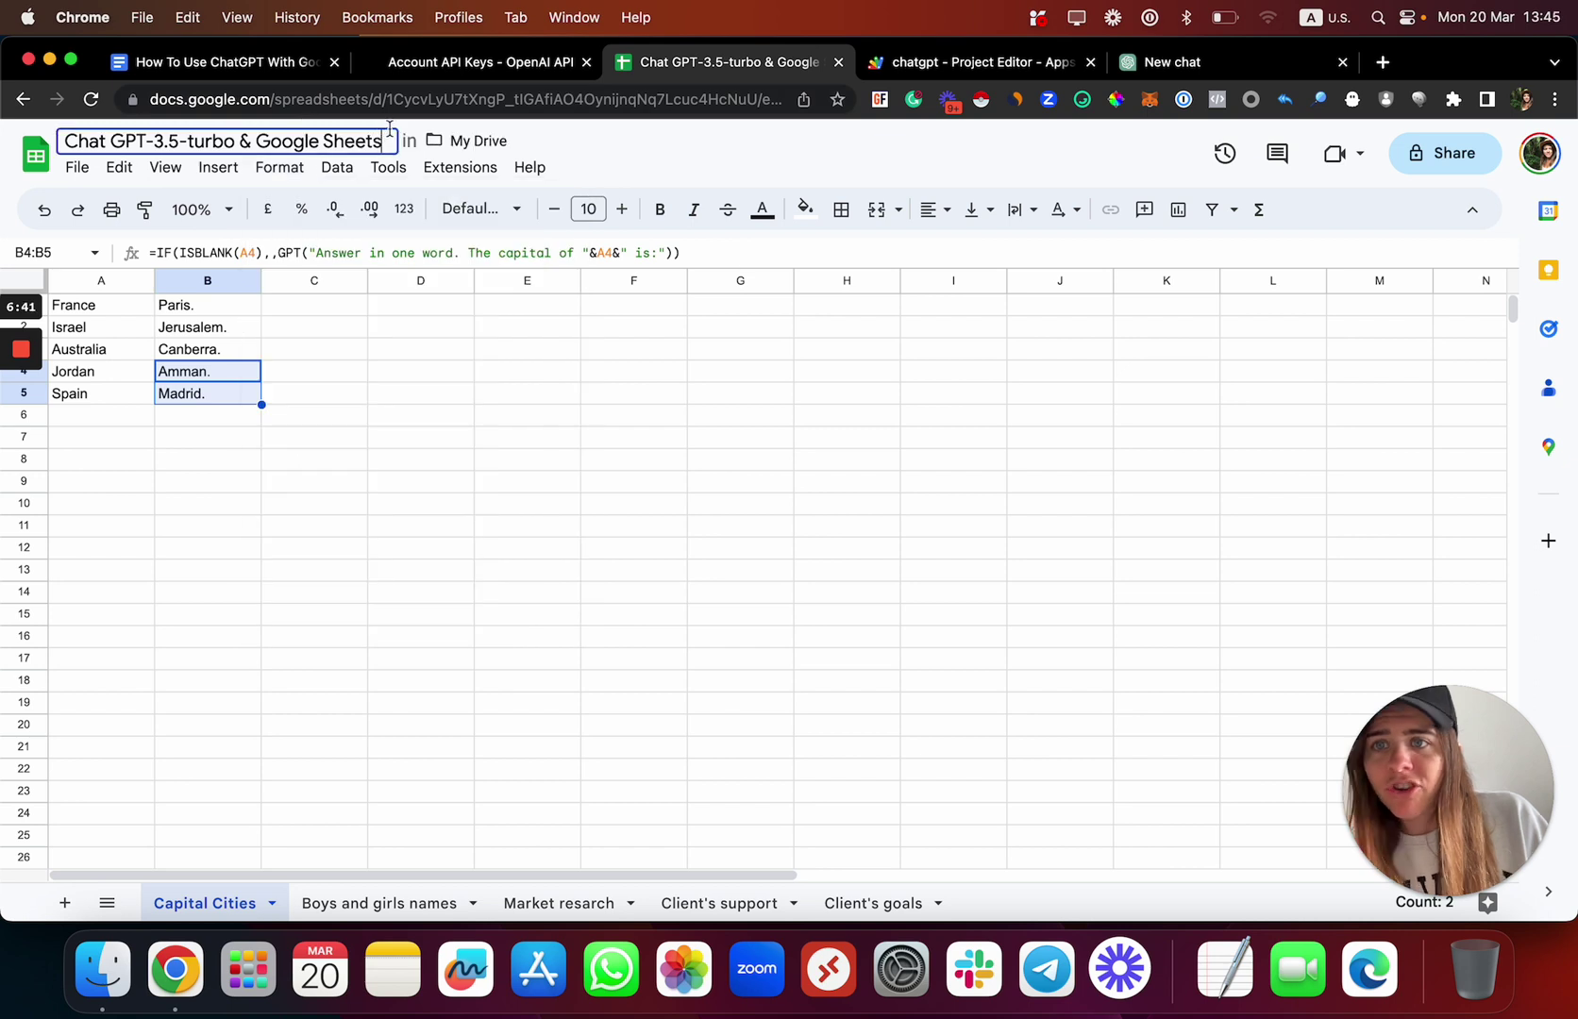
text(- Doc)
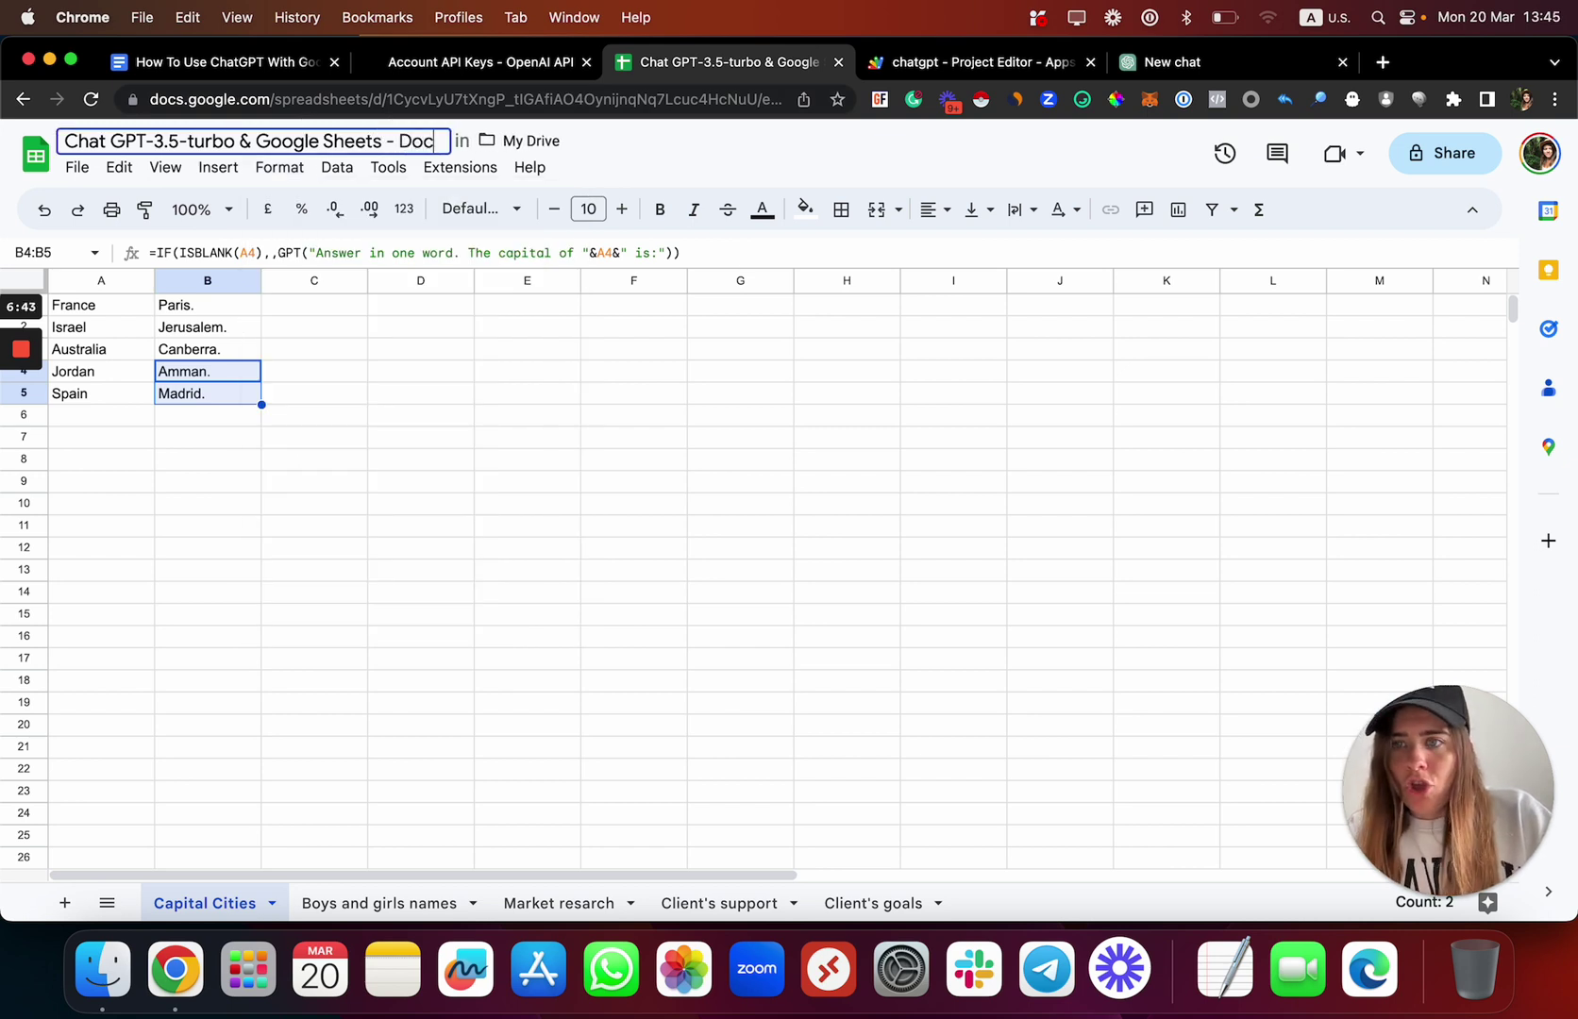
text(tor Jarvee)
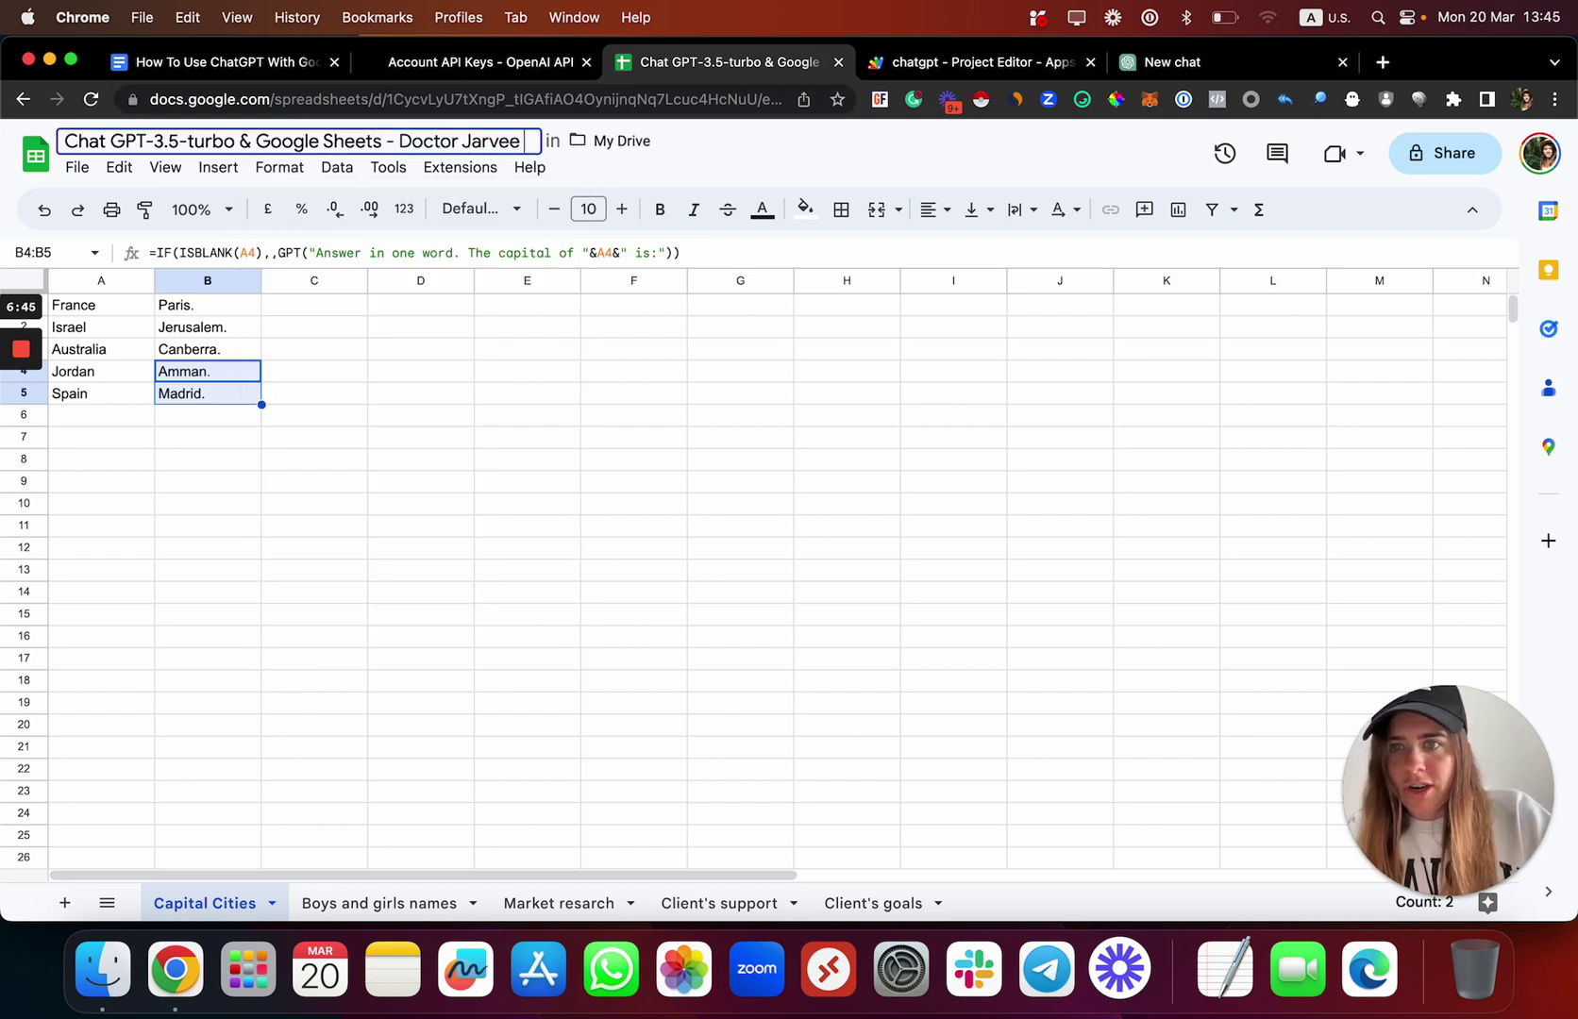
key(Return)
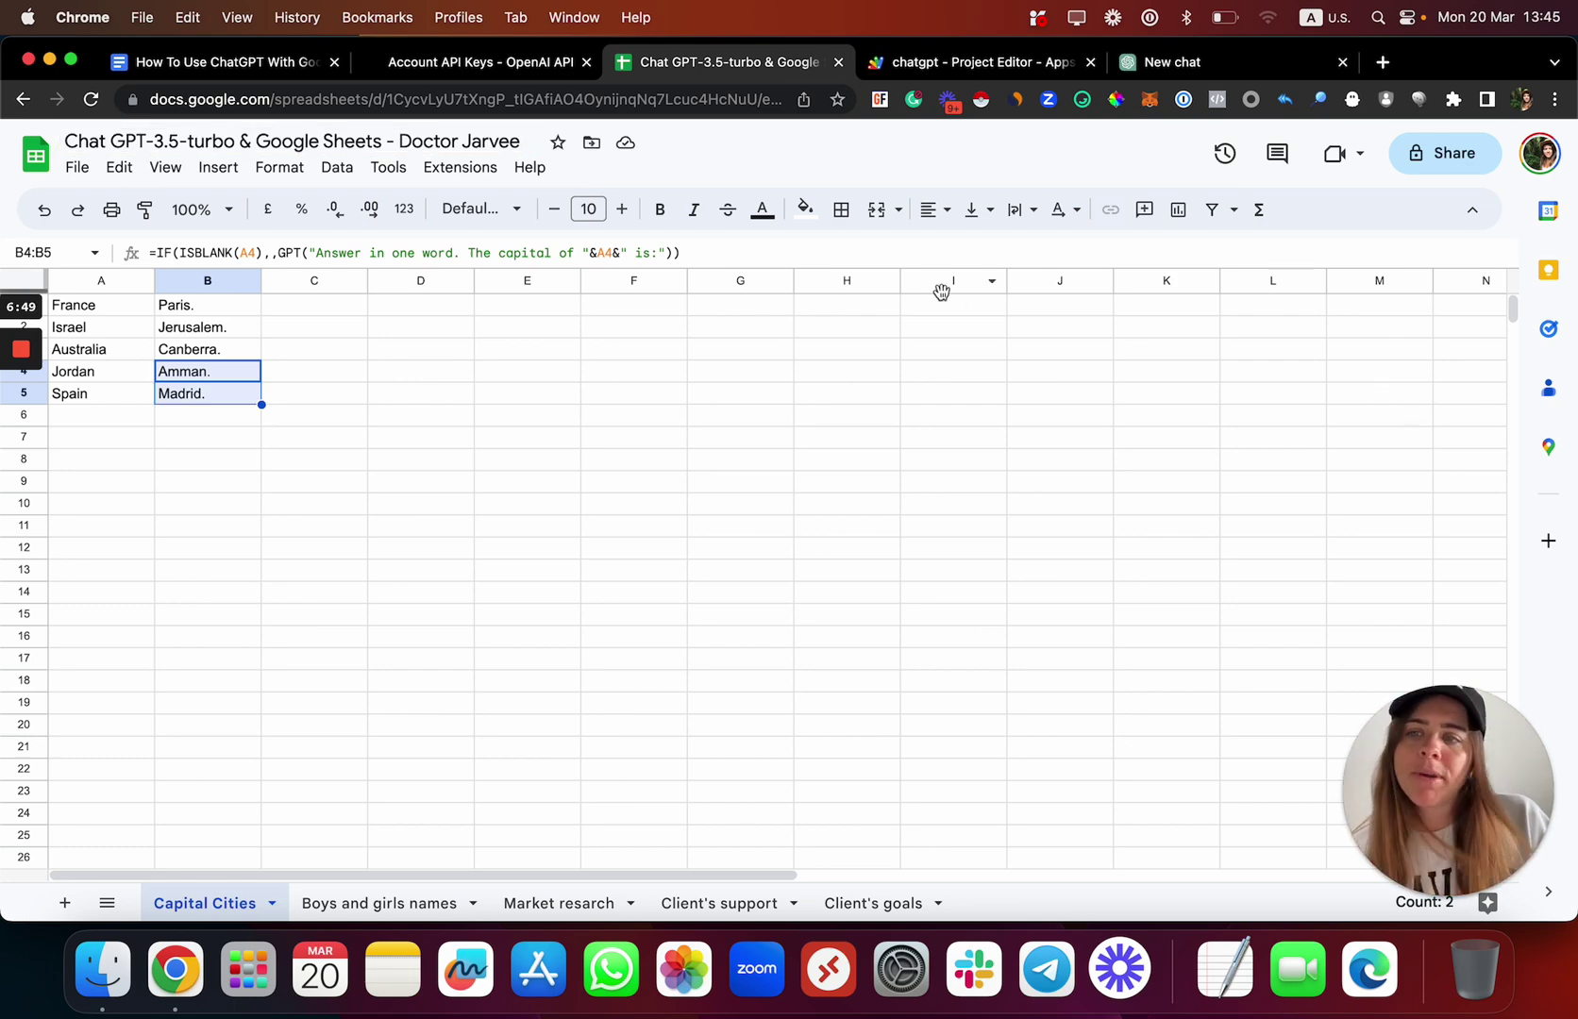
Step: Switch to the "How To Use ChatGPT With Google Sheet?" document and review its script code and use cases
click(302, 71)
scroll(576, 421, down, 3)
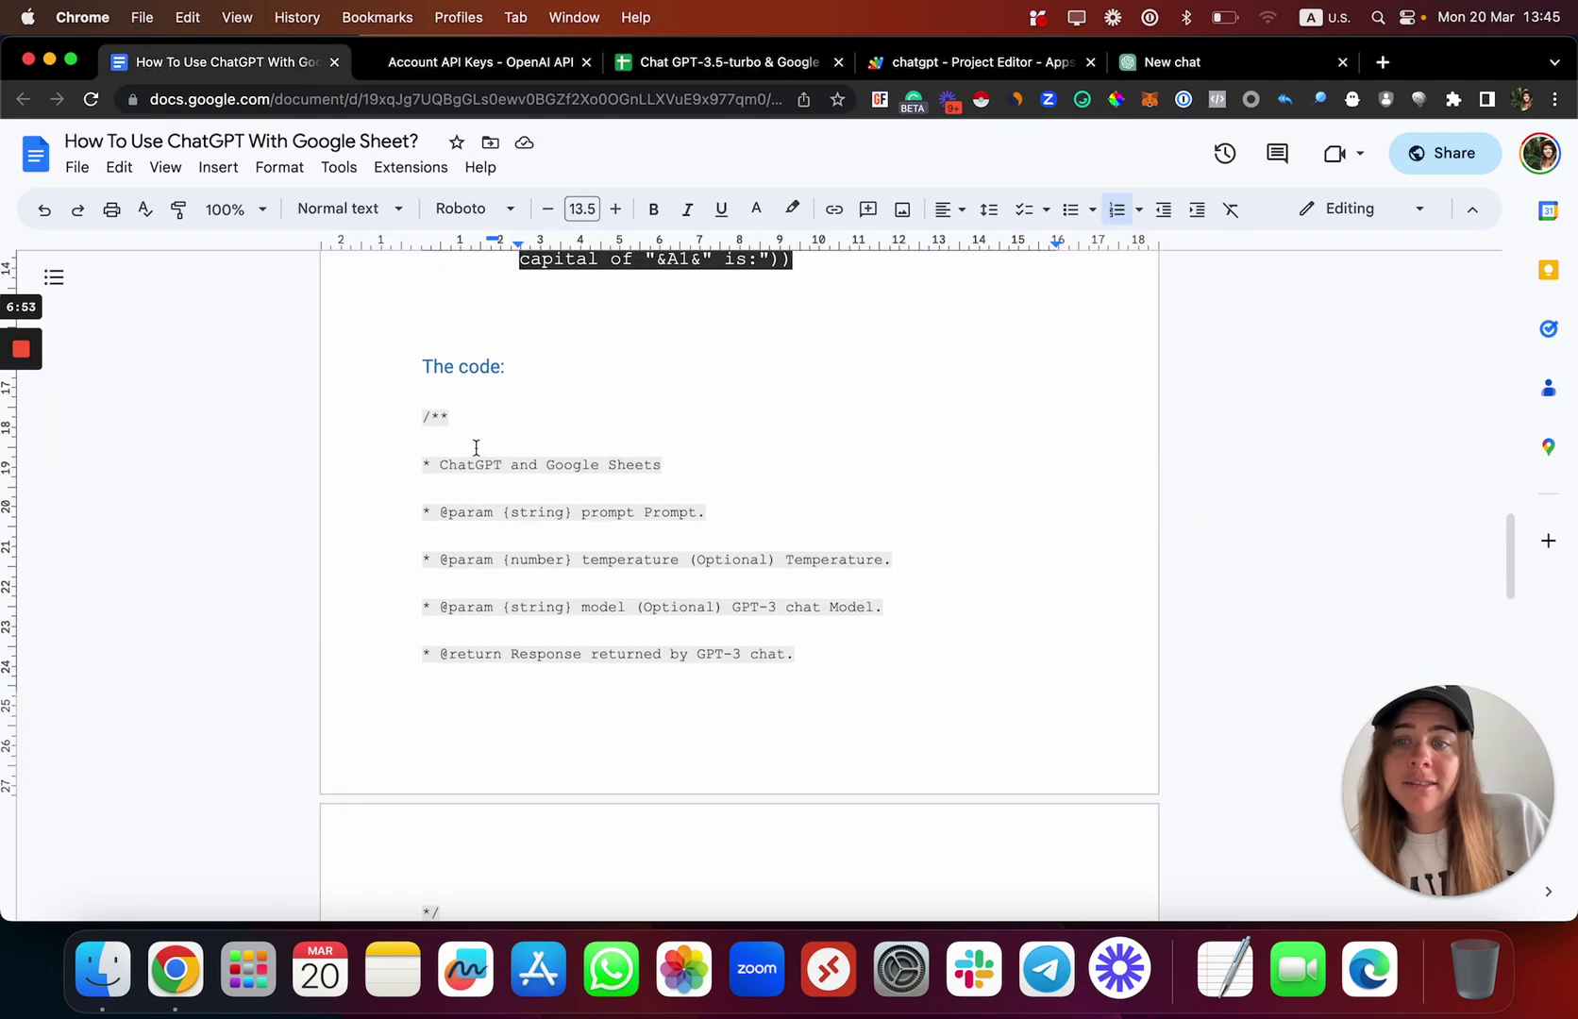
drag(407, 410, 584, 557)
scroll(585, 557, down, 10)
scroll(586, 557, down, 3)
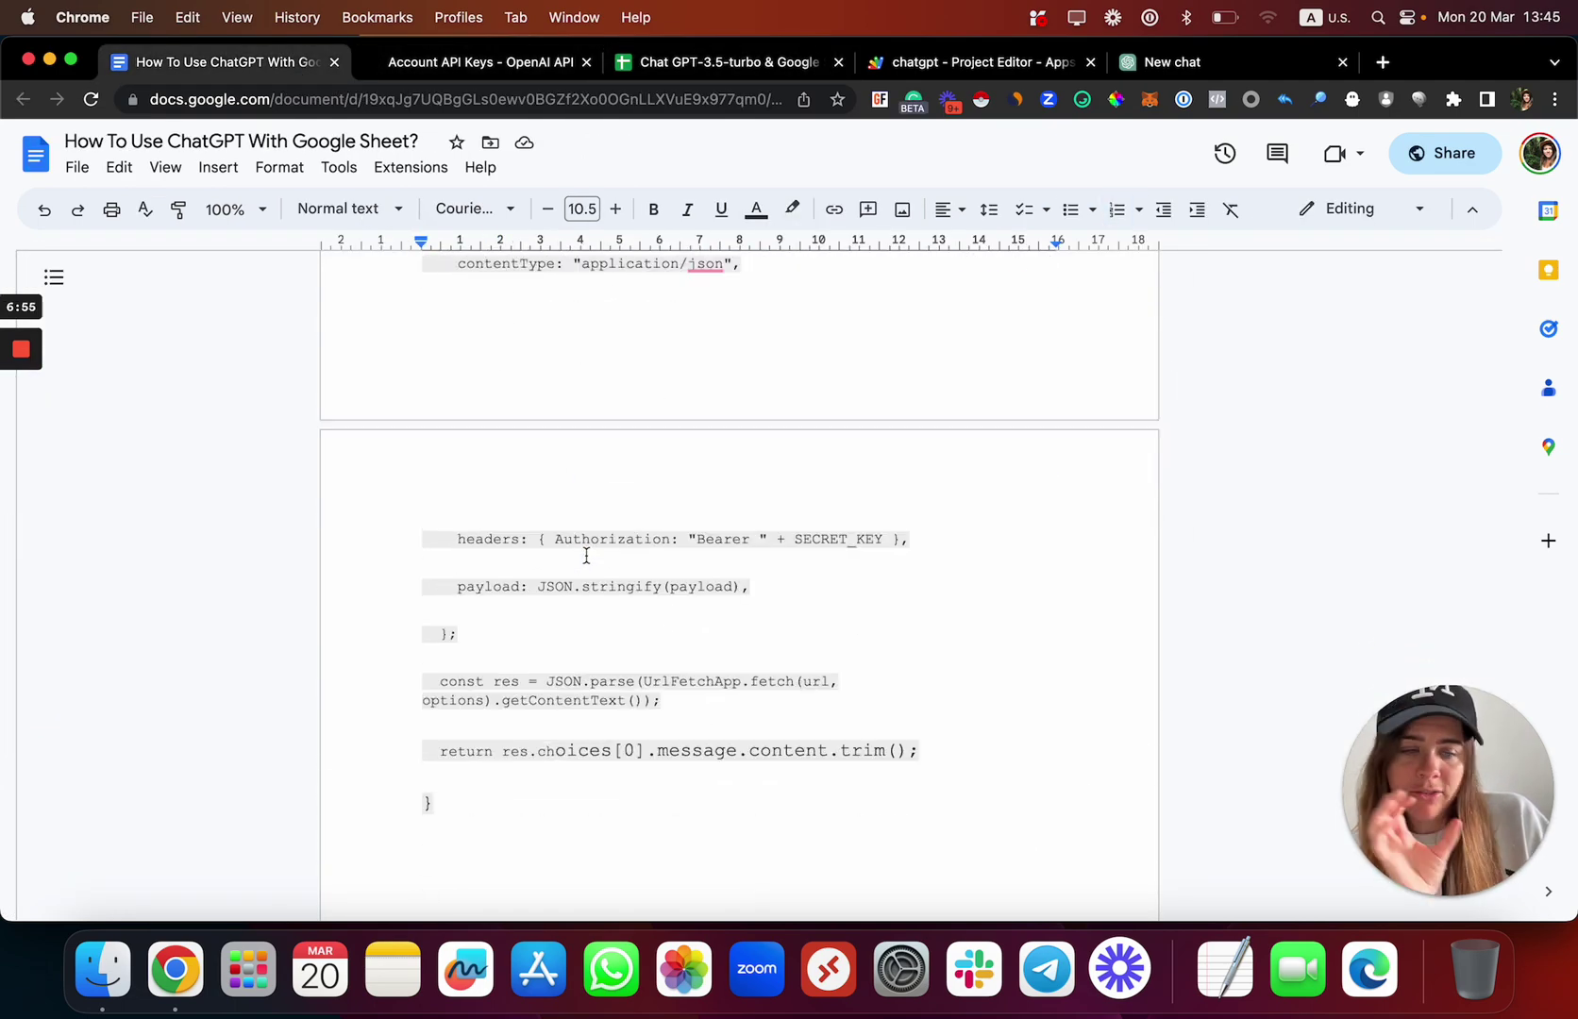
scroll(586, 557, up, 15)
scroll(587, 555, up, 1)
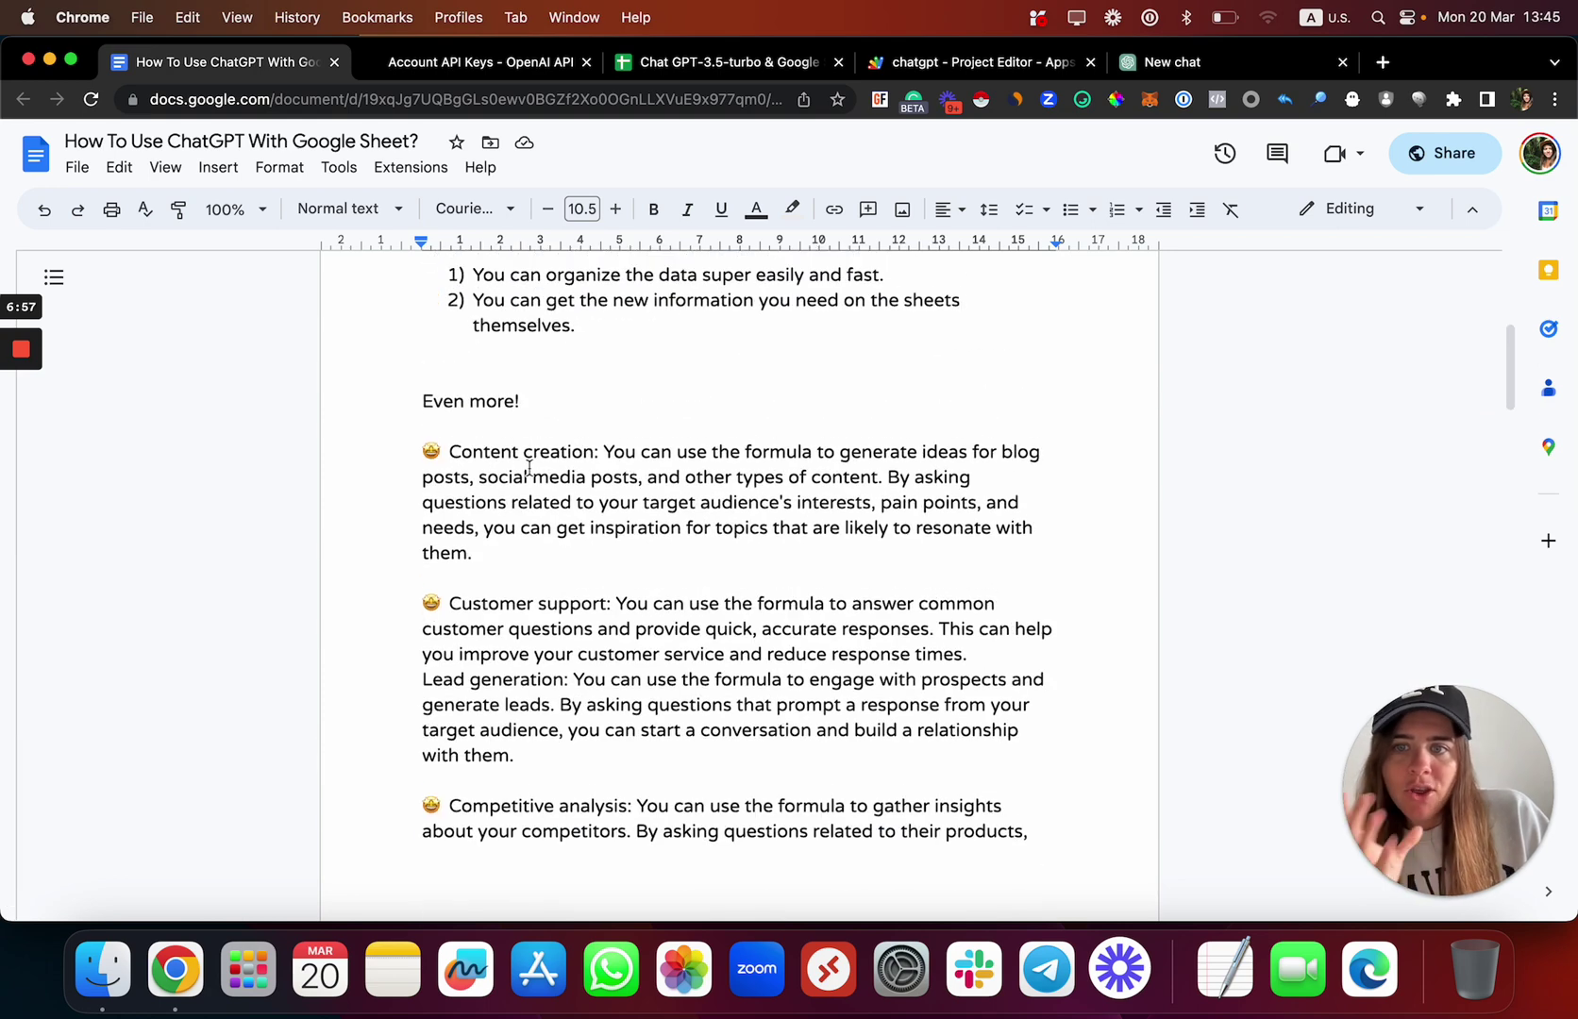
Step: Read through the document's use cases, from content creation and customer support to competitive analysis and market research
click(527, 445)
scroll(524, 437, down, 5)
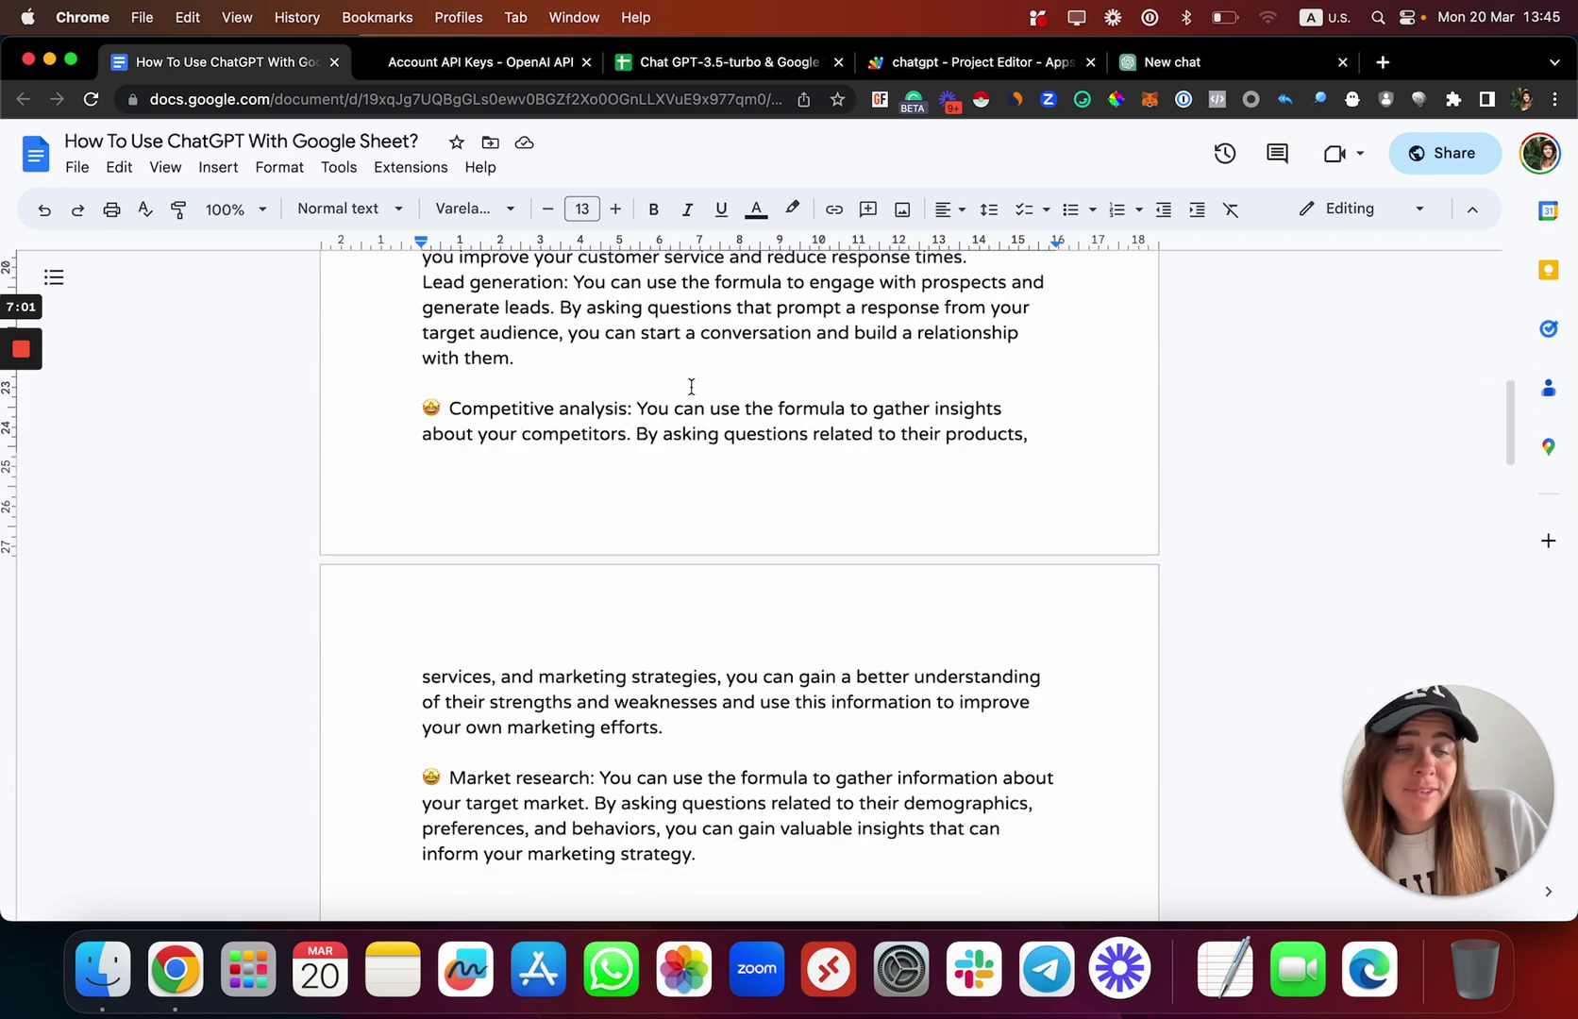
scroll(604, 551, down, 2)
scroll(599, 604, up, 4)
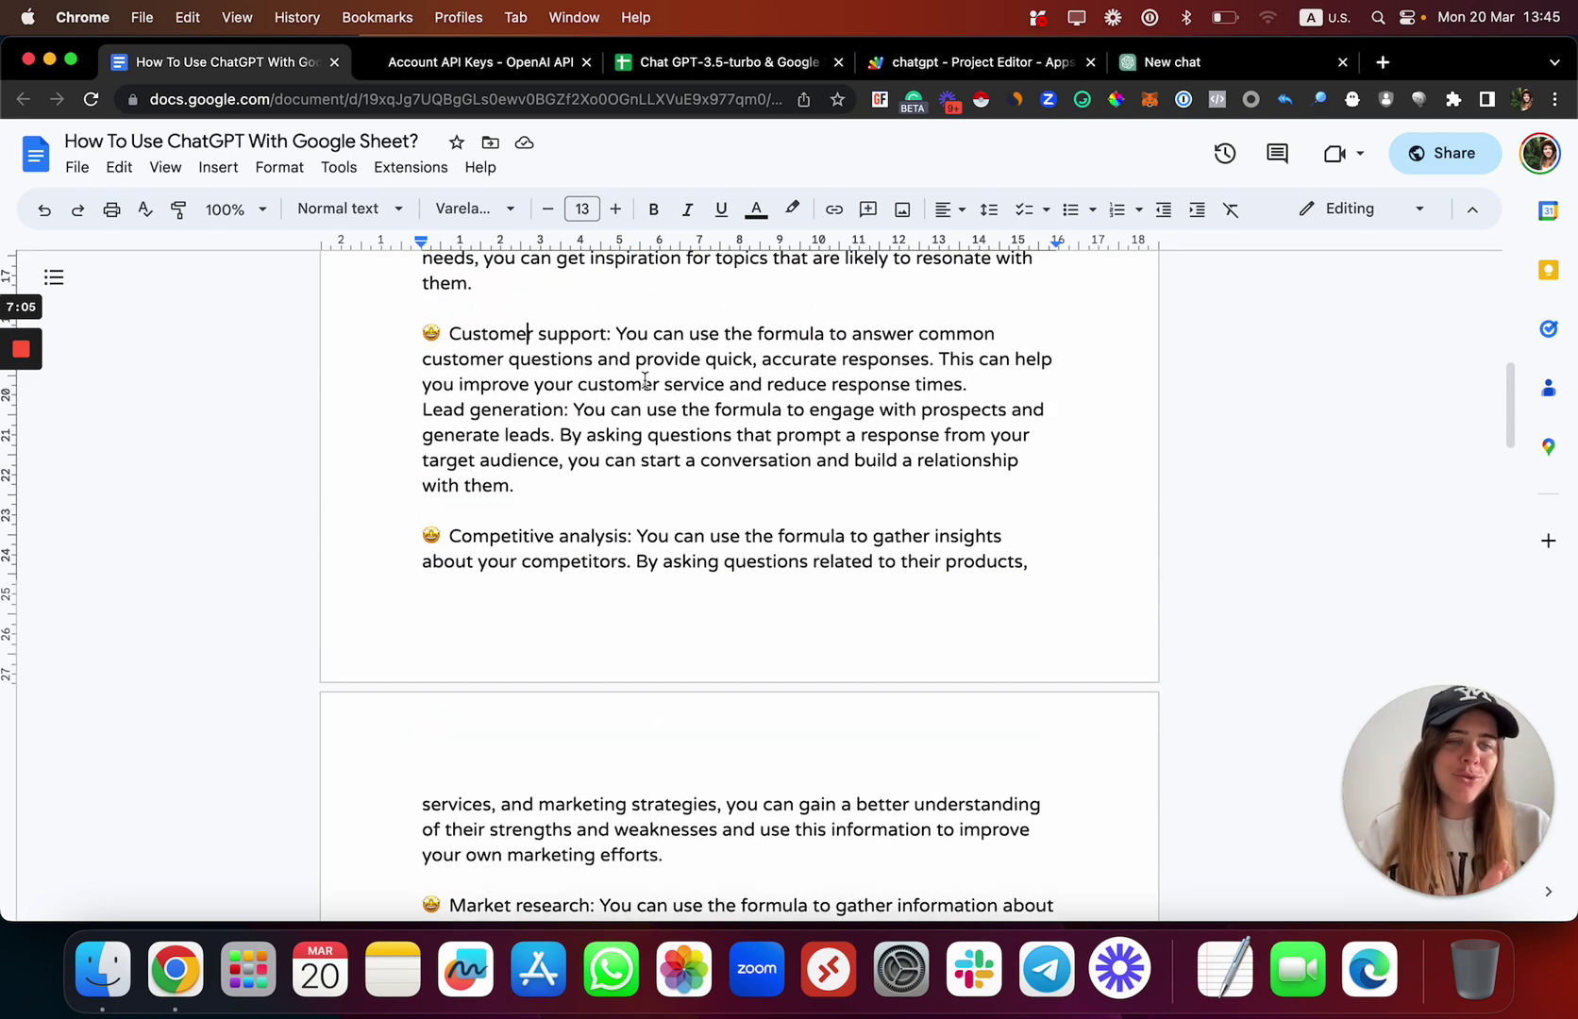
Step: Switch to the "Chat GPT-3.5-turbo & Google Sheets - Doctor Jarvee" spreadsheet and clear the GPT formula in B1 of the Client's support sheet
click(715, 75)
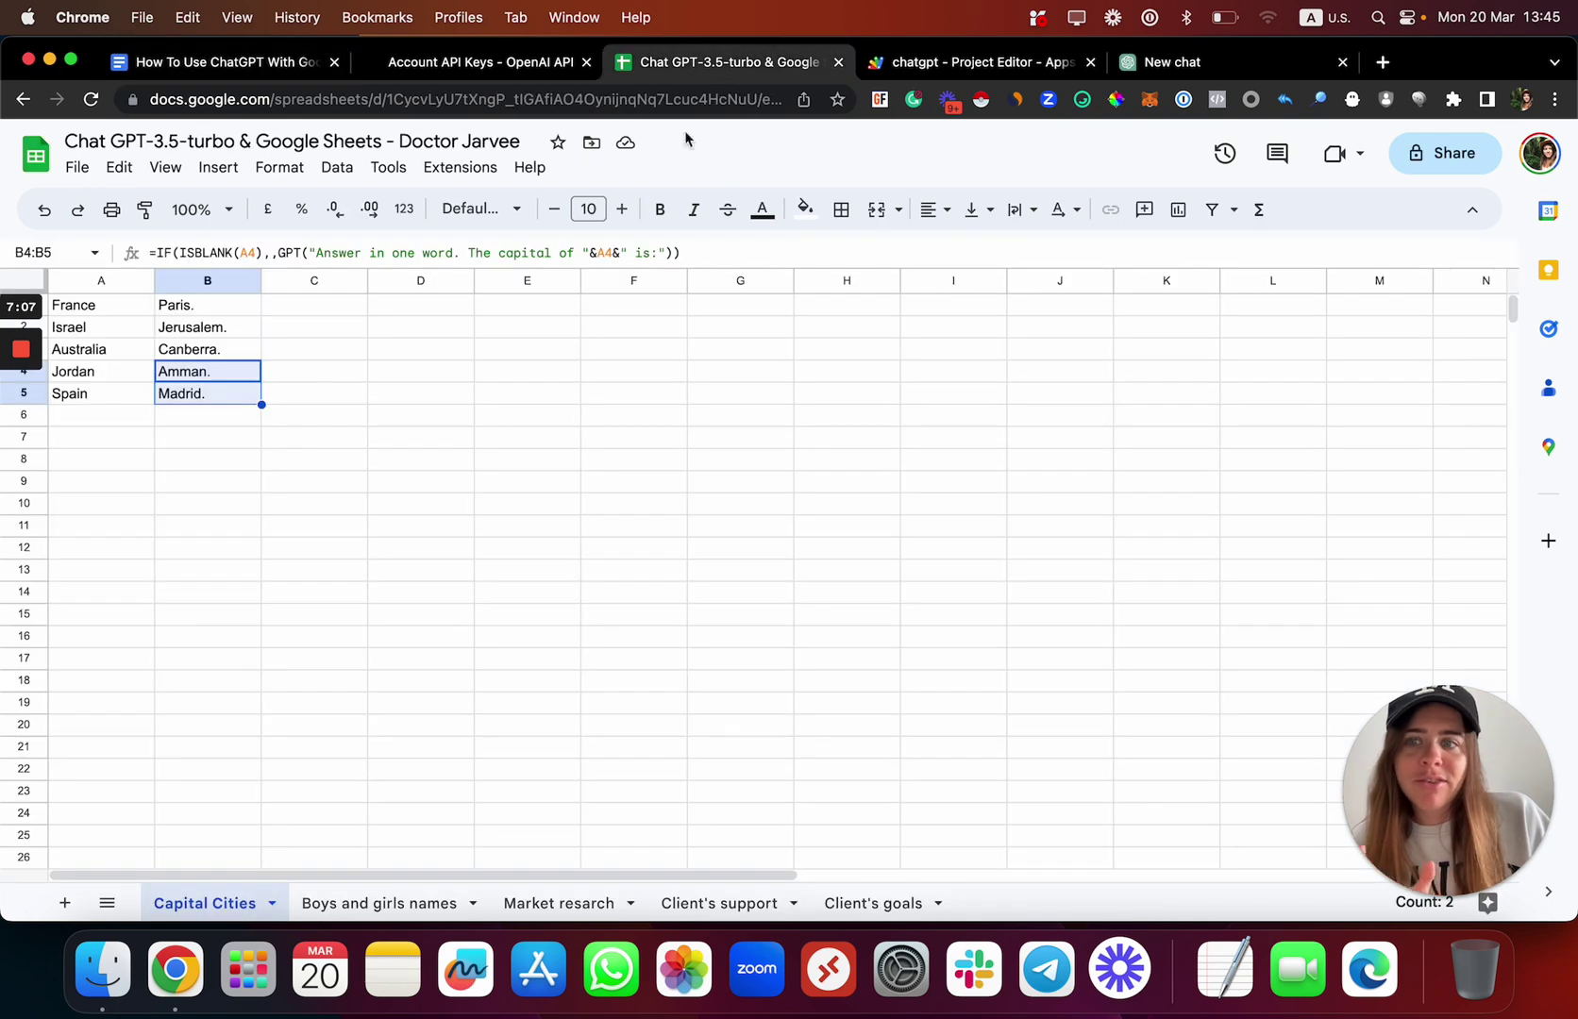
click(717, 904)
click(856, 904)
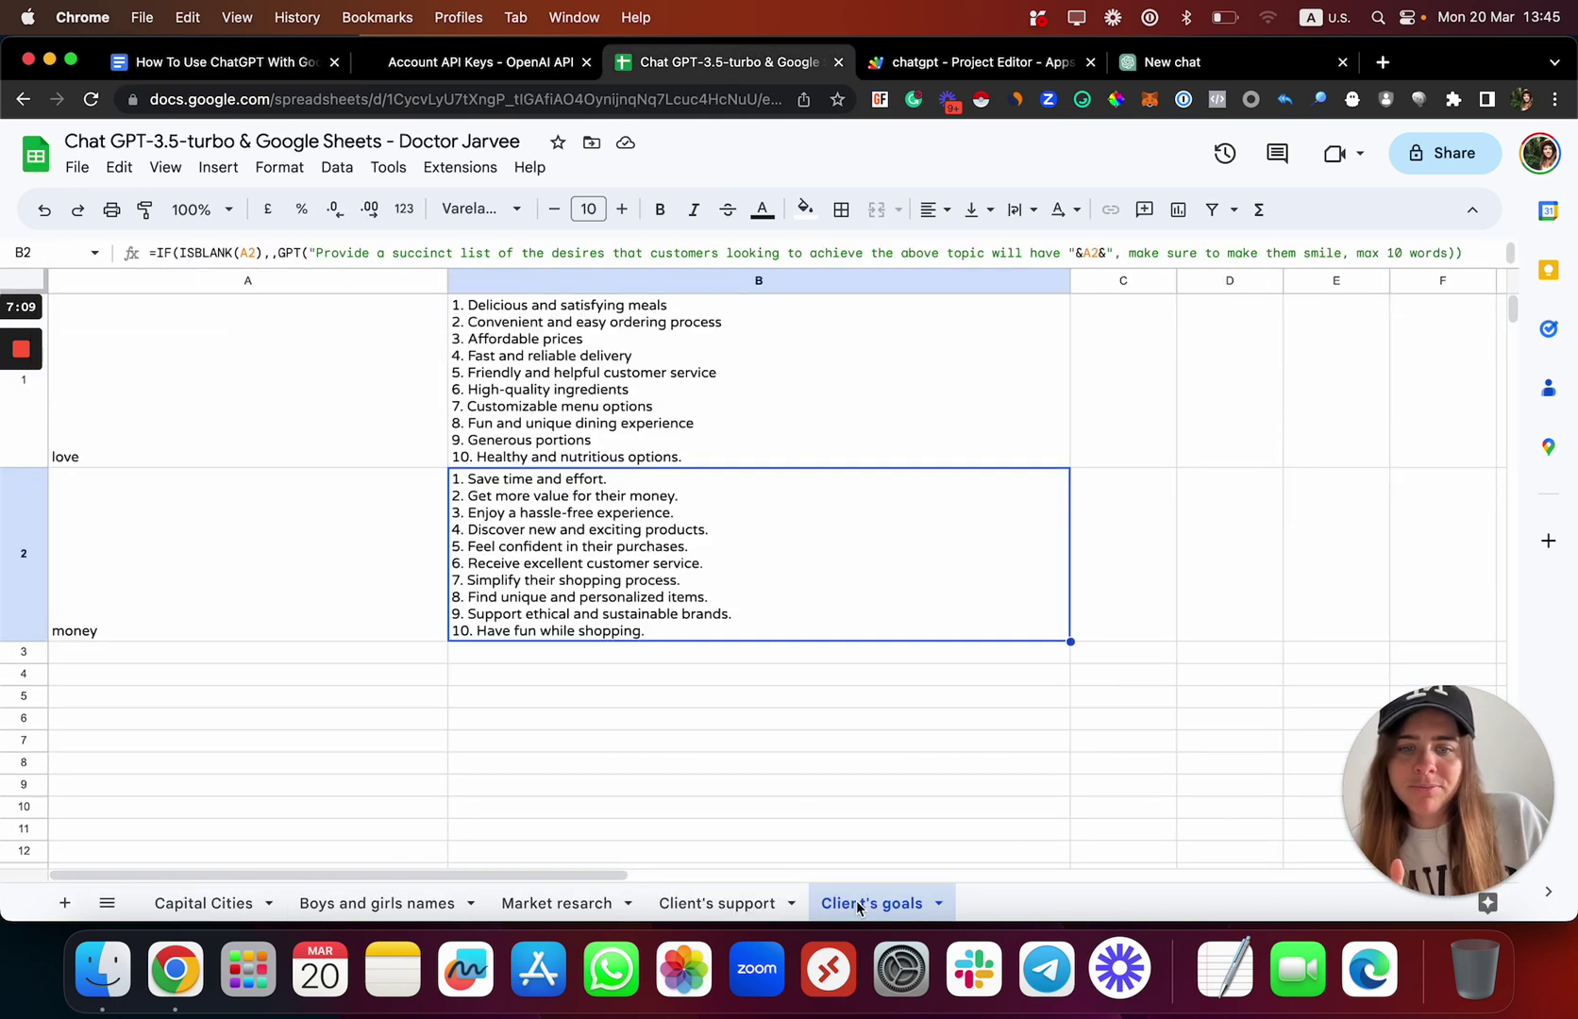
click(750, 904)
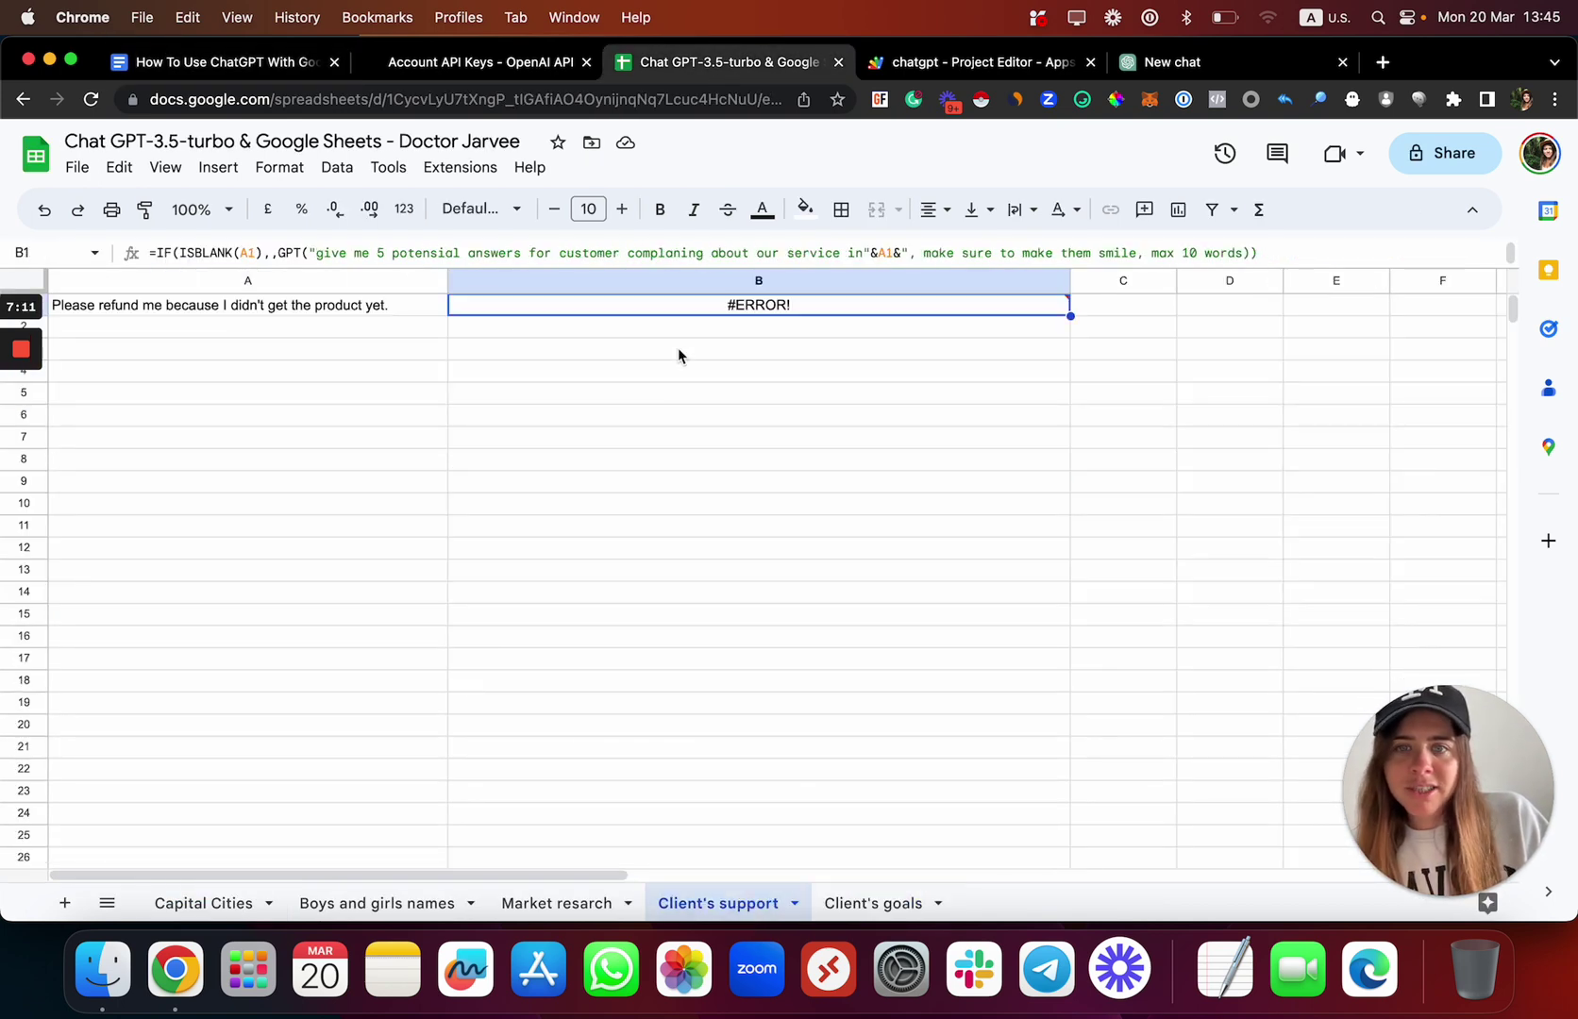
click(683, 370)
click(706, 315)
key(Delete)
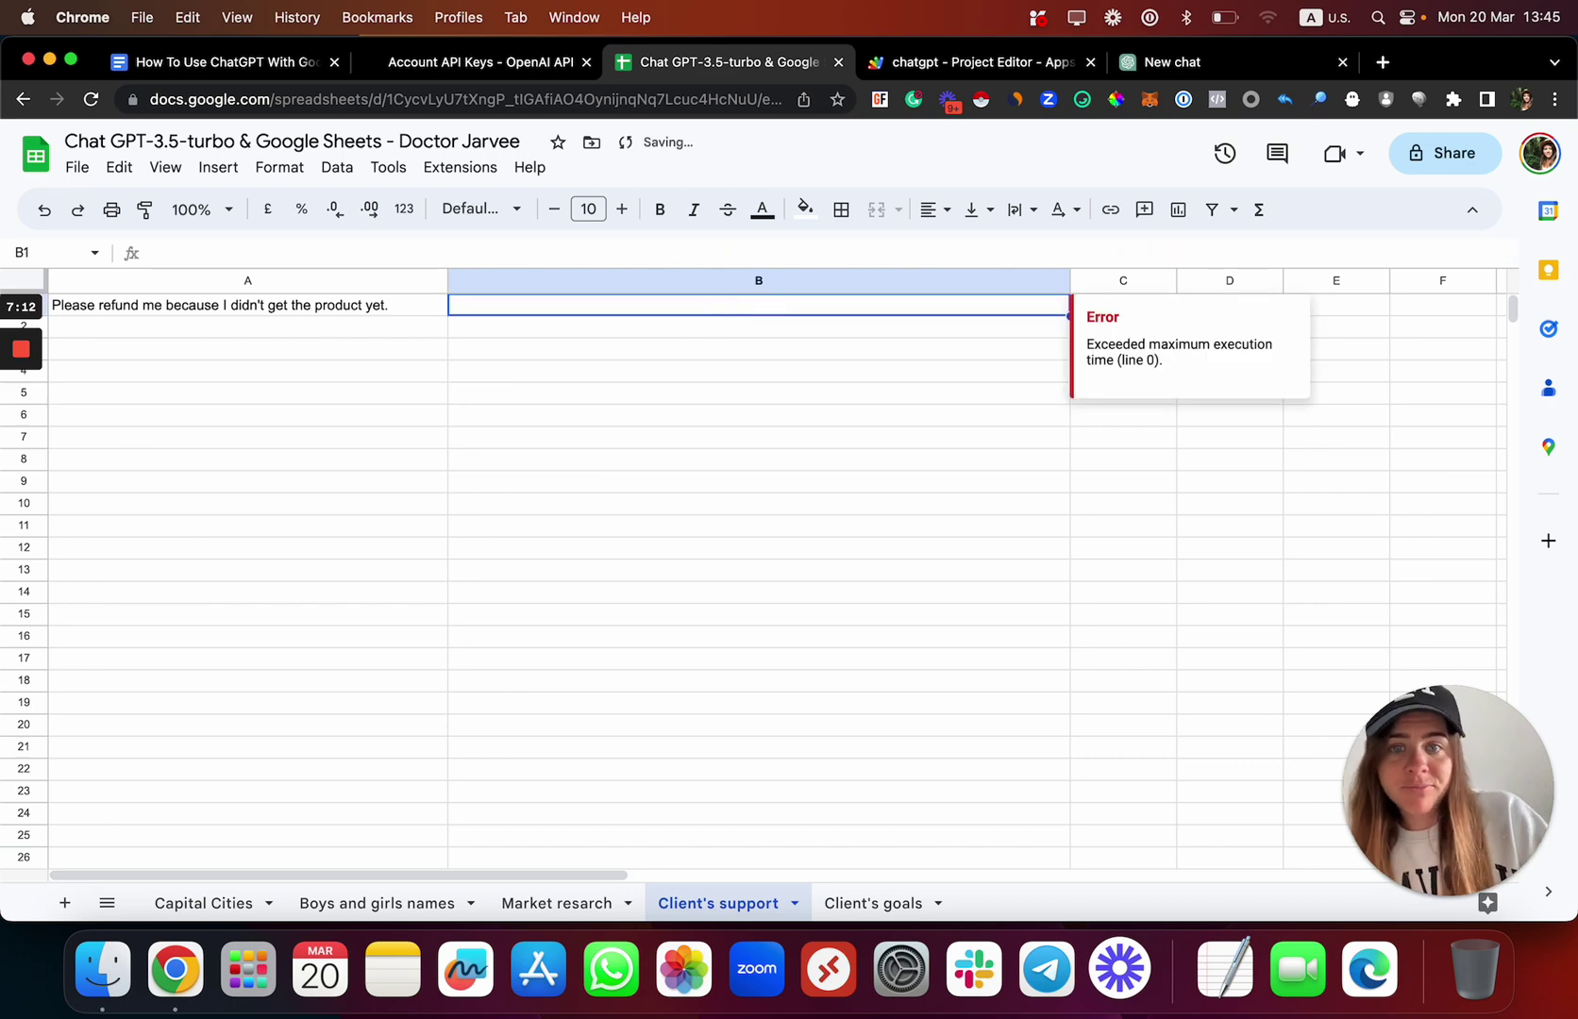
click(255, 300)
click(676, 307)
double_click(519, 300)
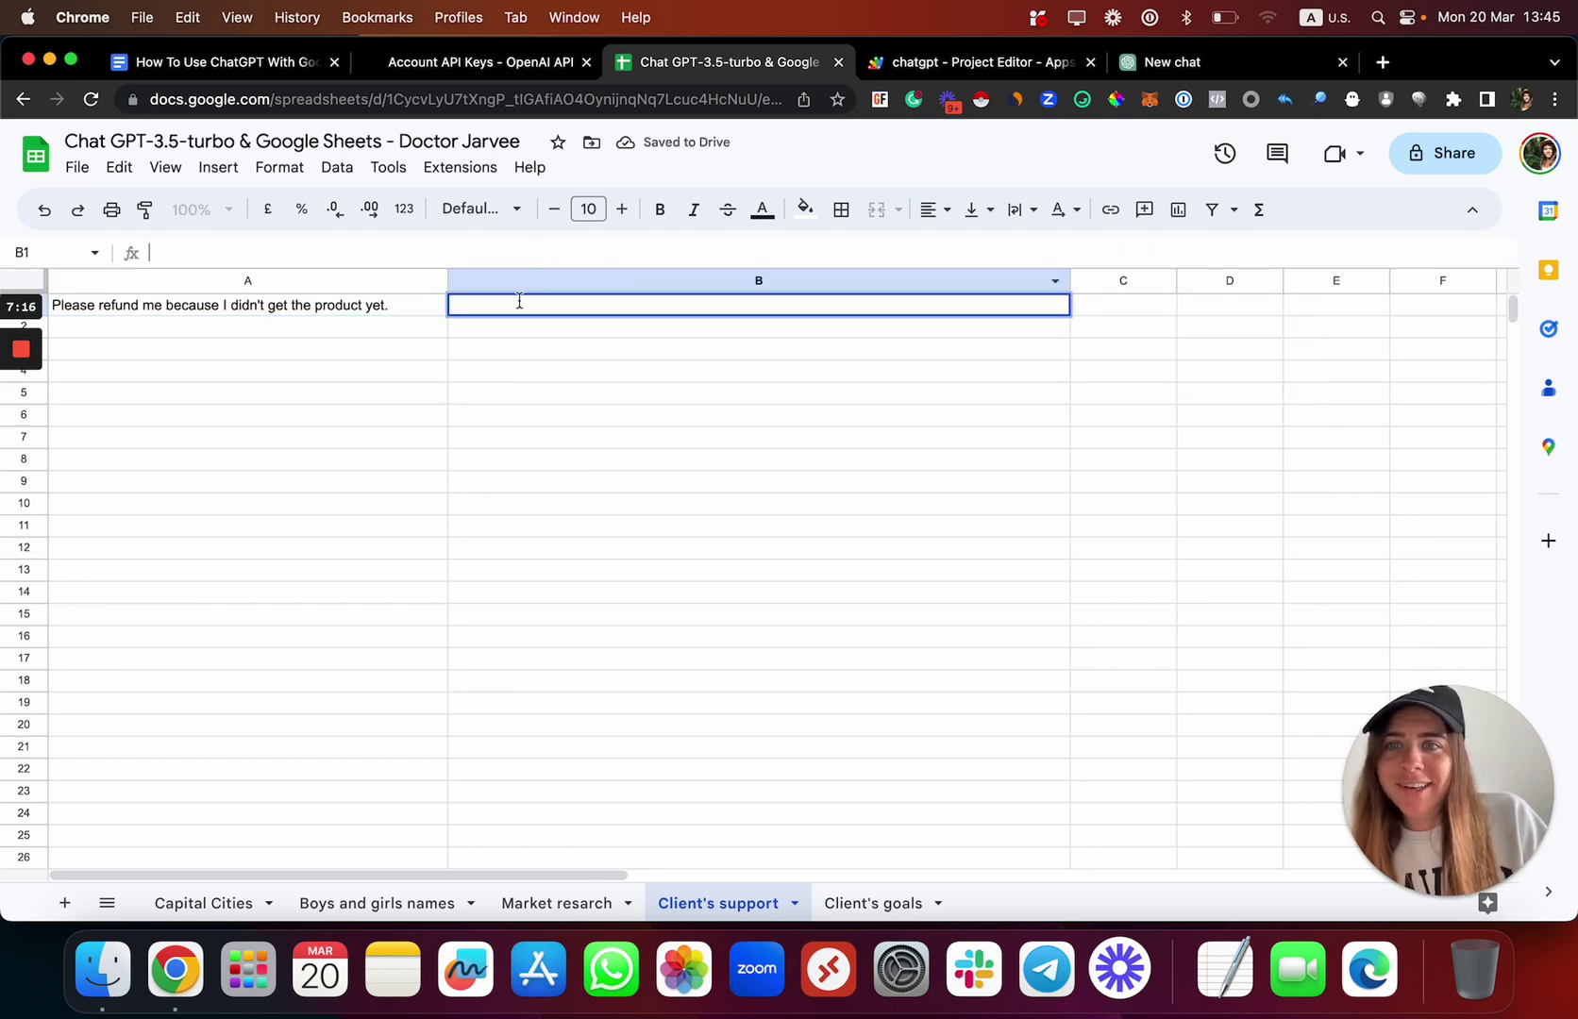
Step: Open the Market research sheet and examine the blog-idea GPT formulas for making money online and the crypto market
click(557, 904)
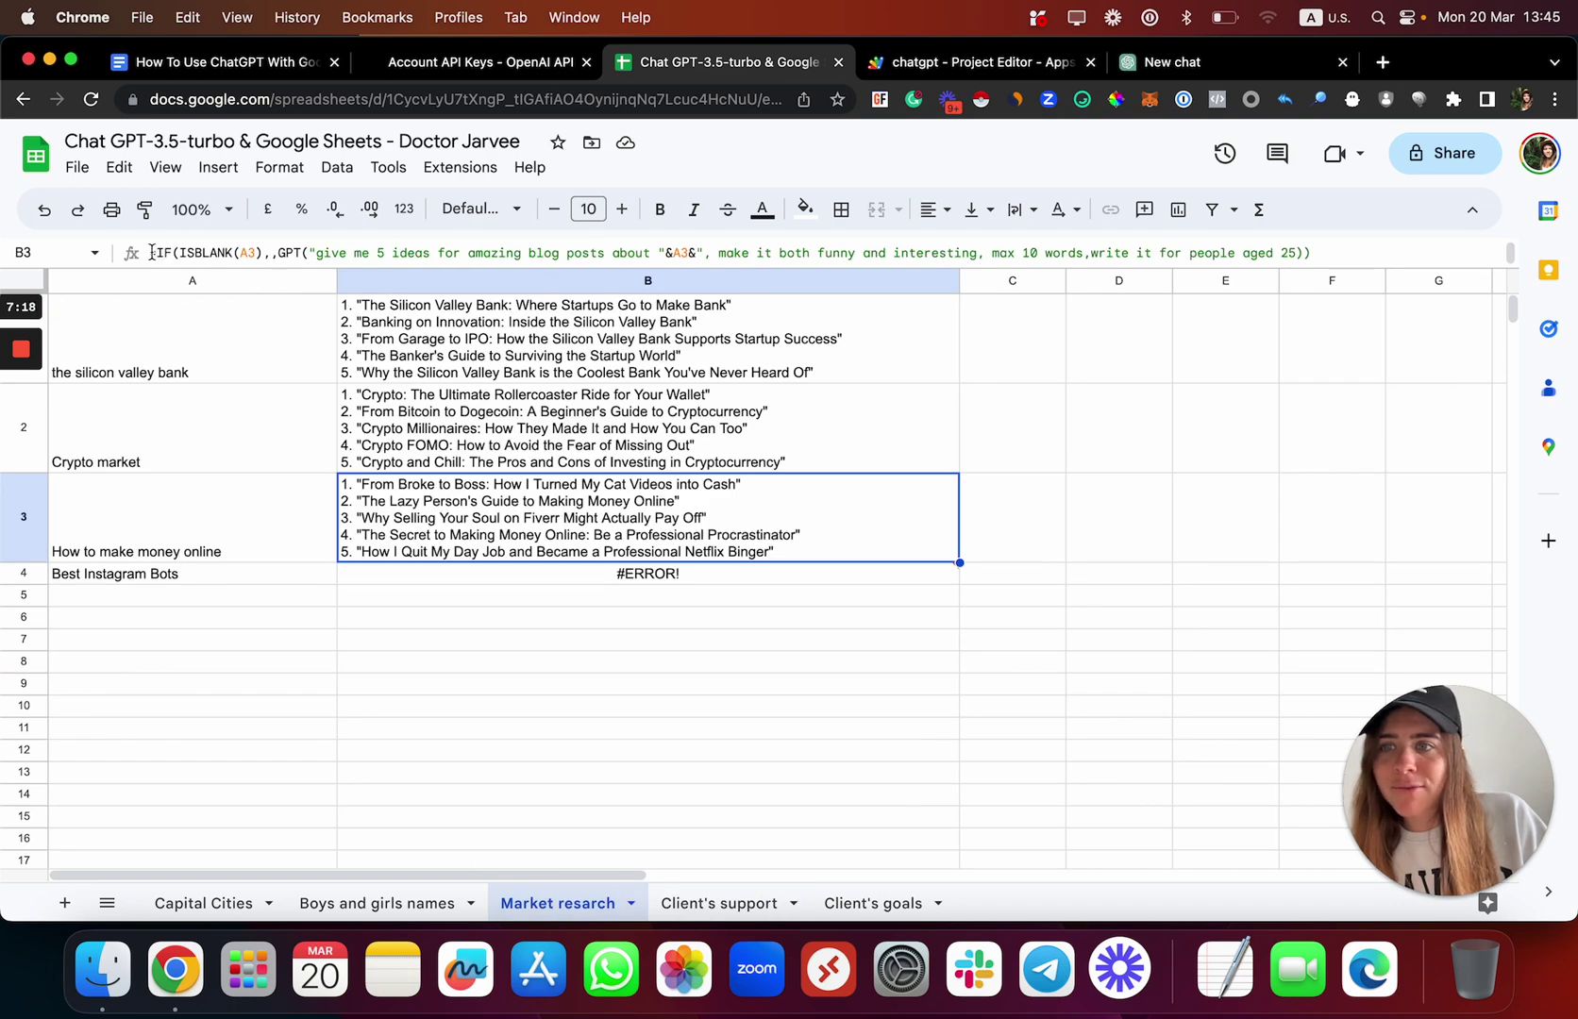
click(239, 257)
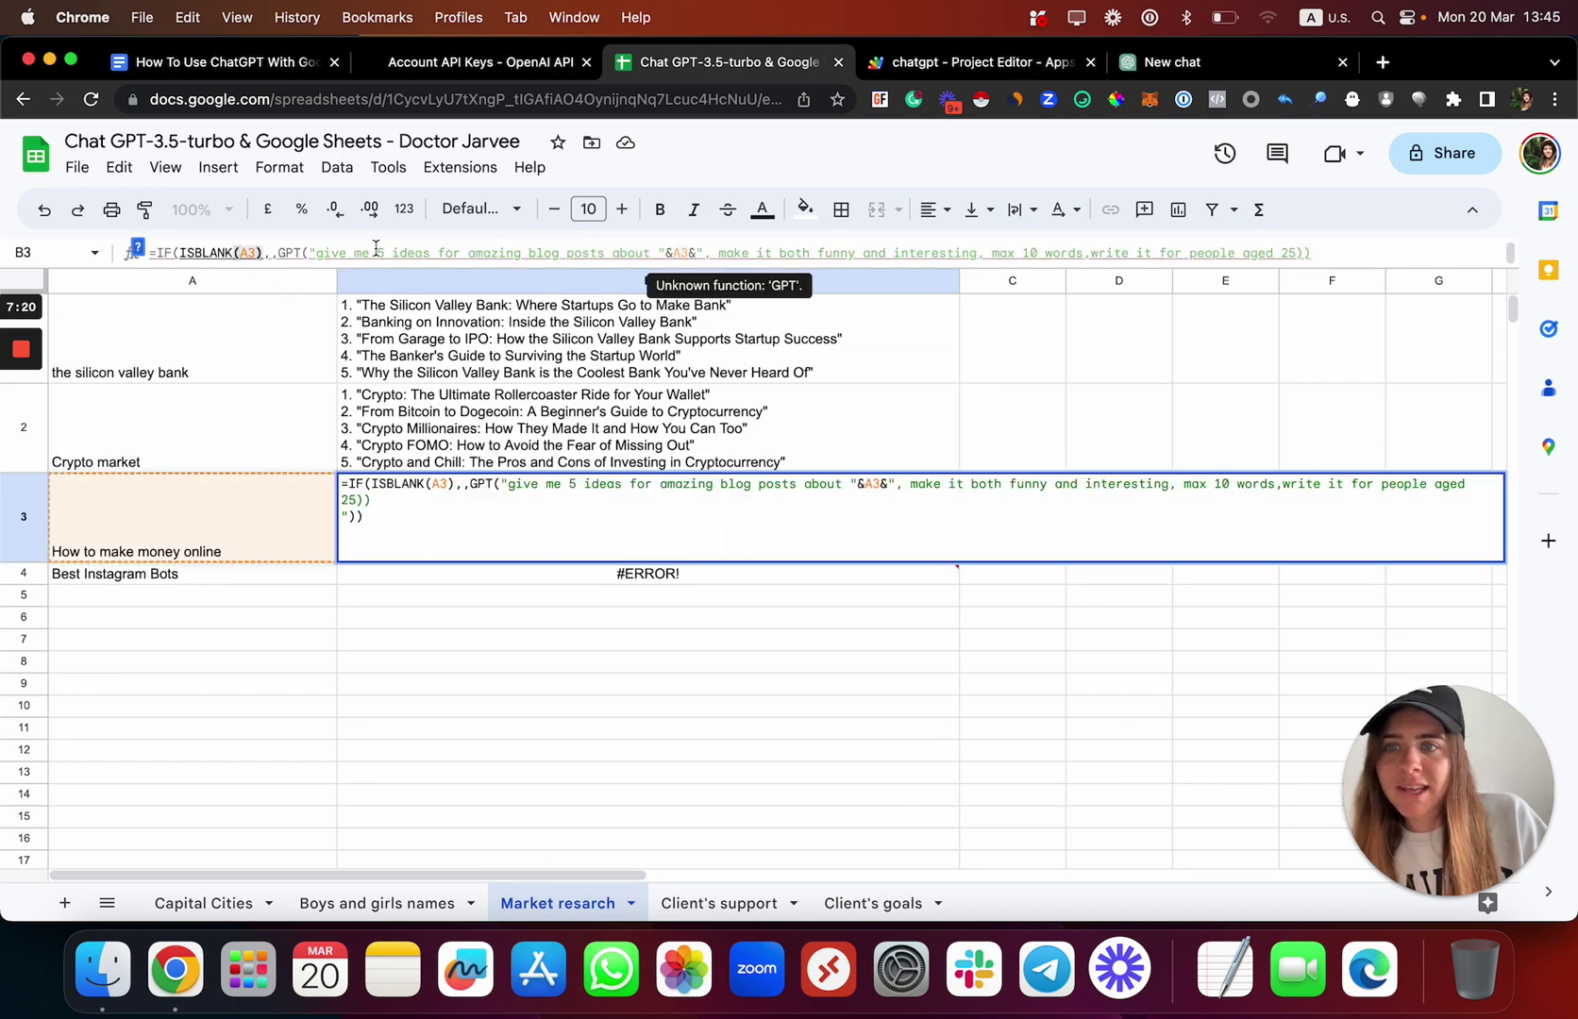
click(376, 249)
click(523, 432)
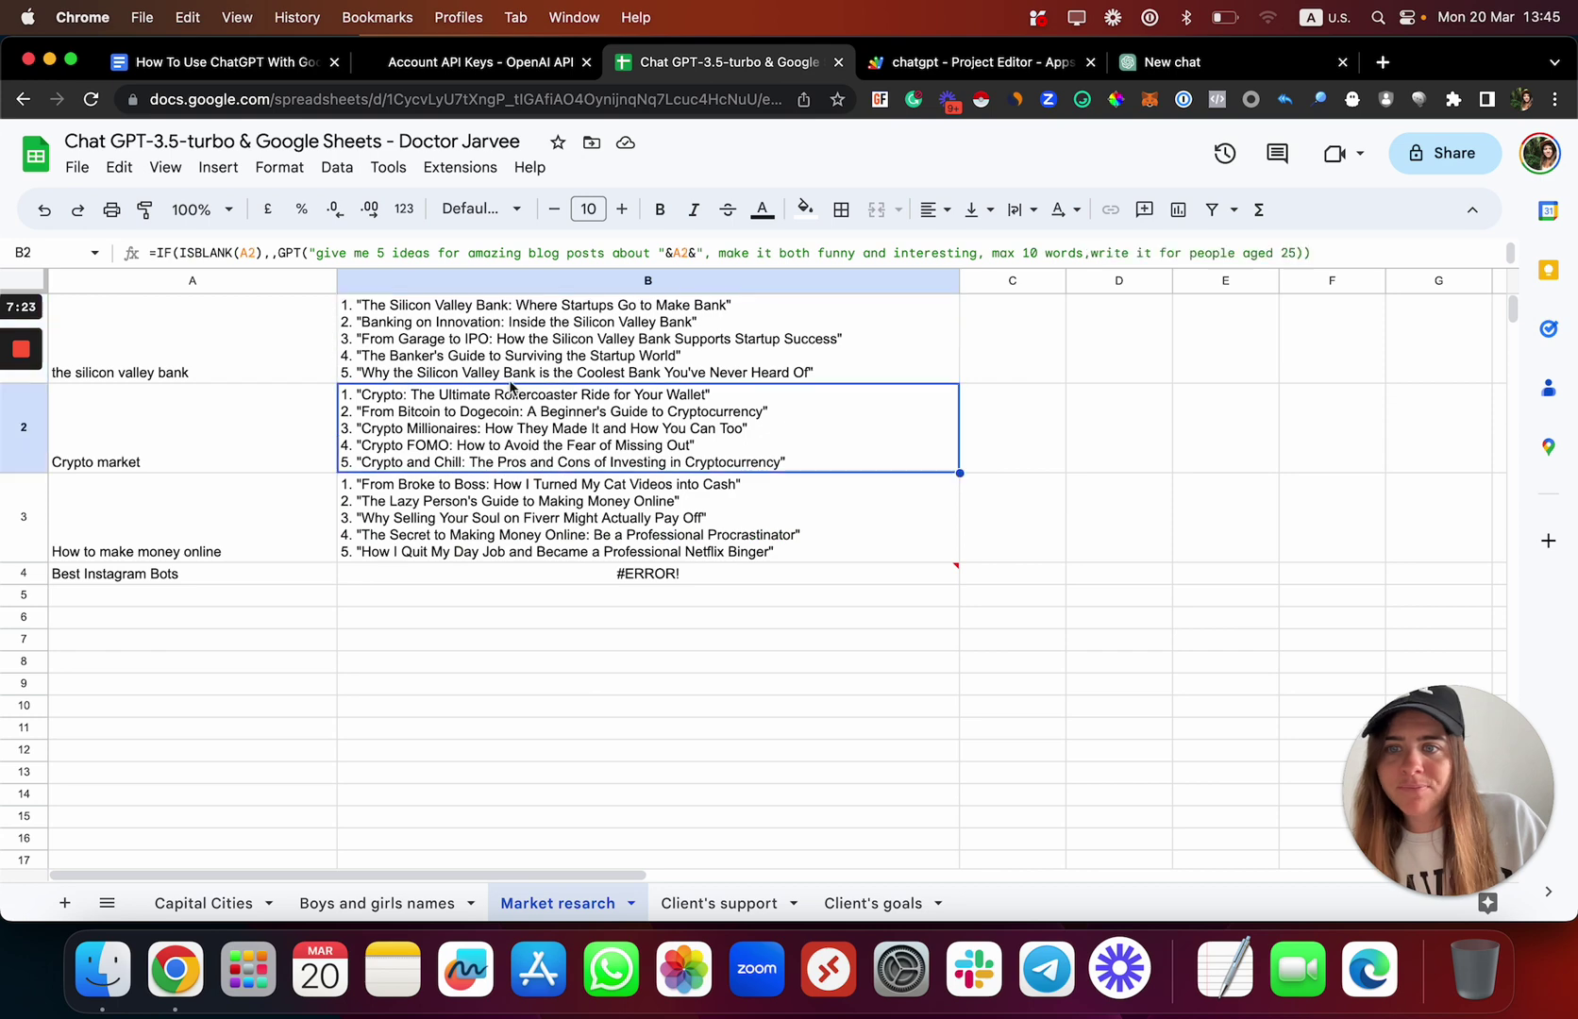
click(563, 555)
Step: Clear B4 beside the Instagram topic and fill the blog-idea formula from B3 down into it
click(574, 573)
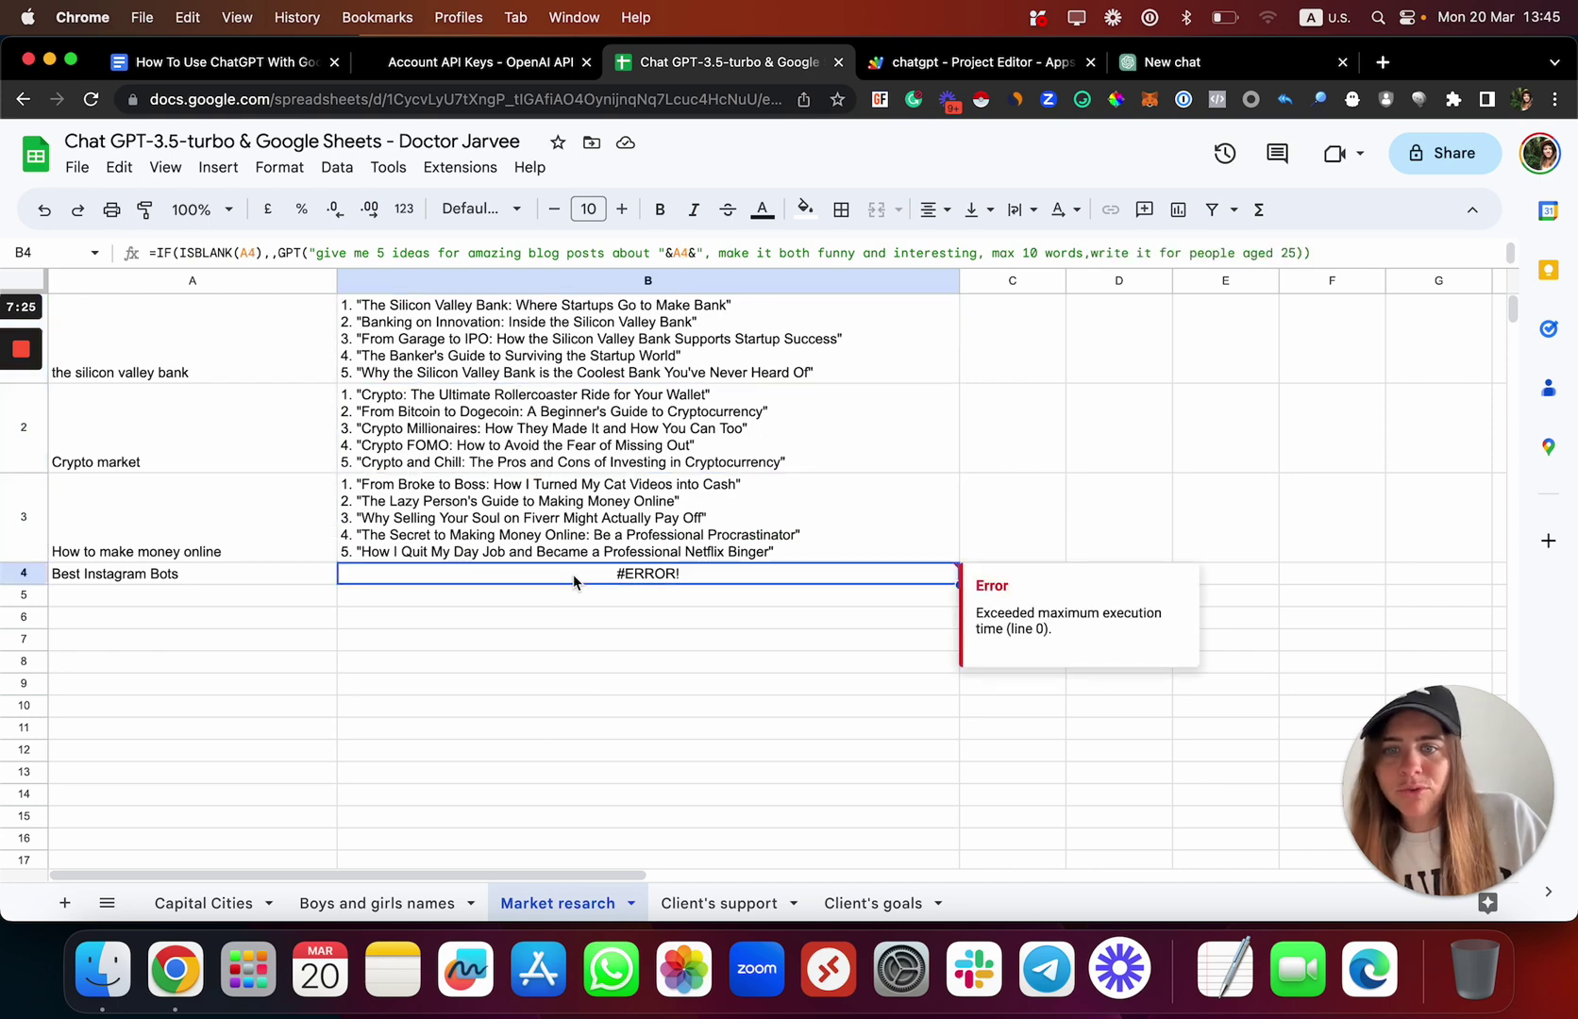
key(Delete)
click(698, 523)
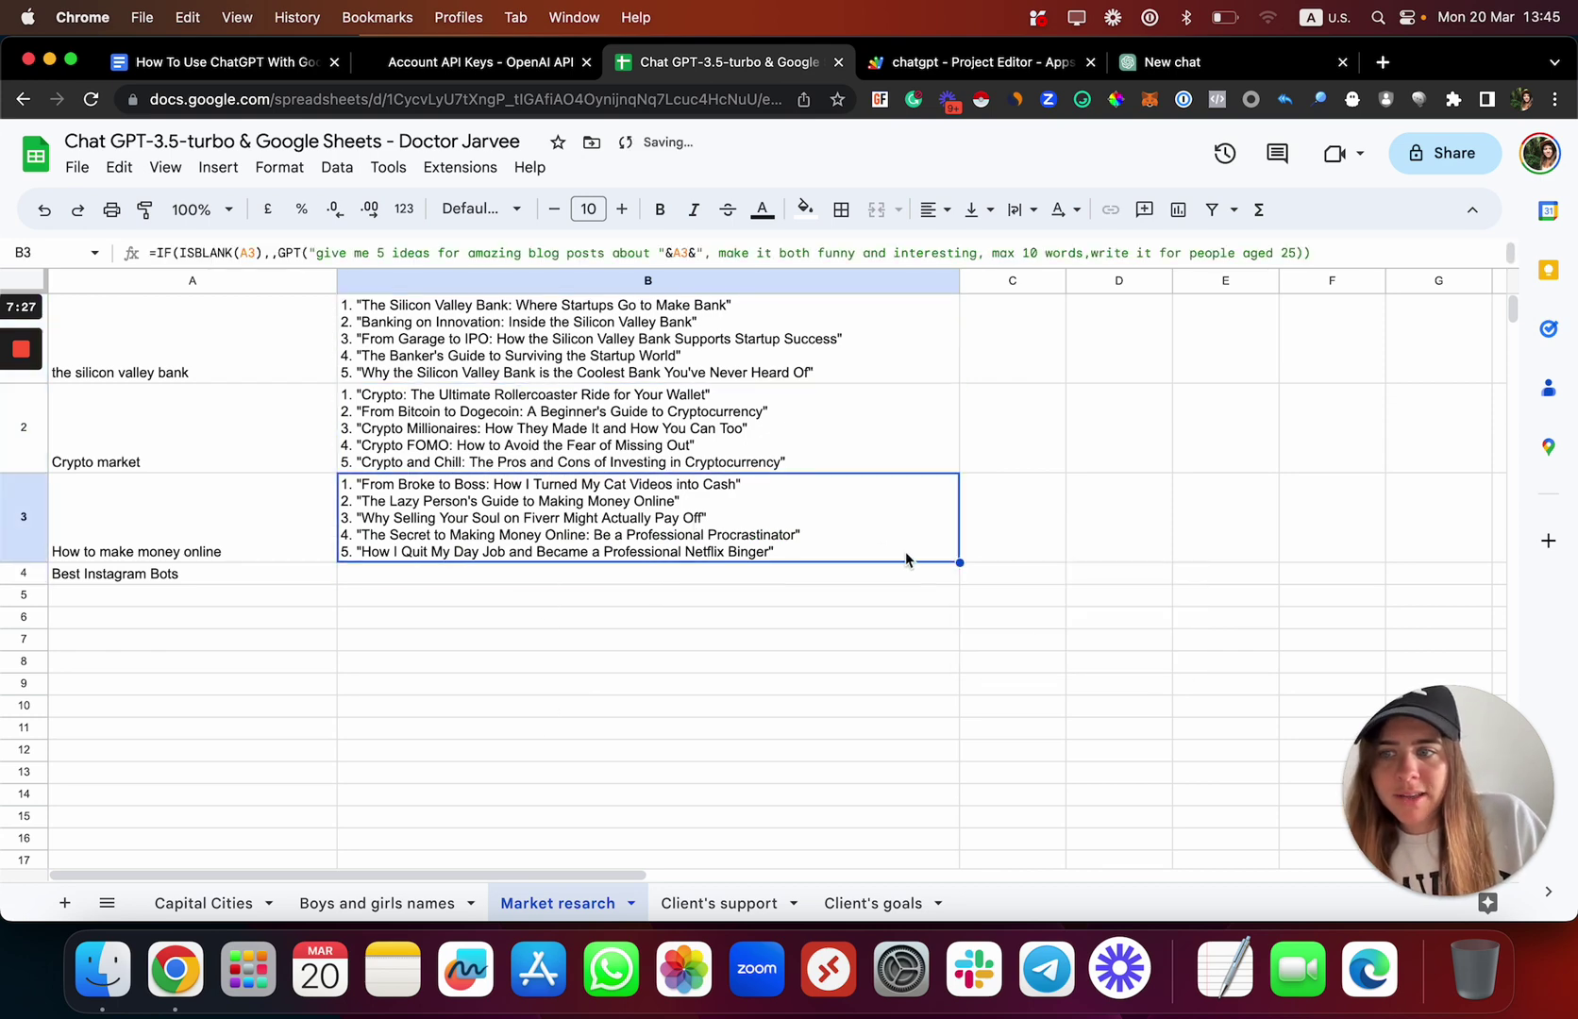
drag(959, 562, 959, 574)
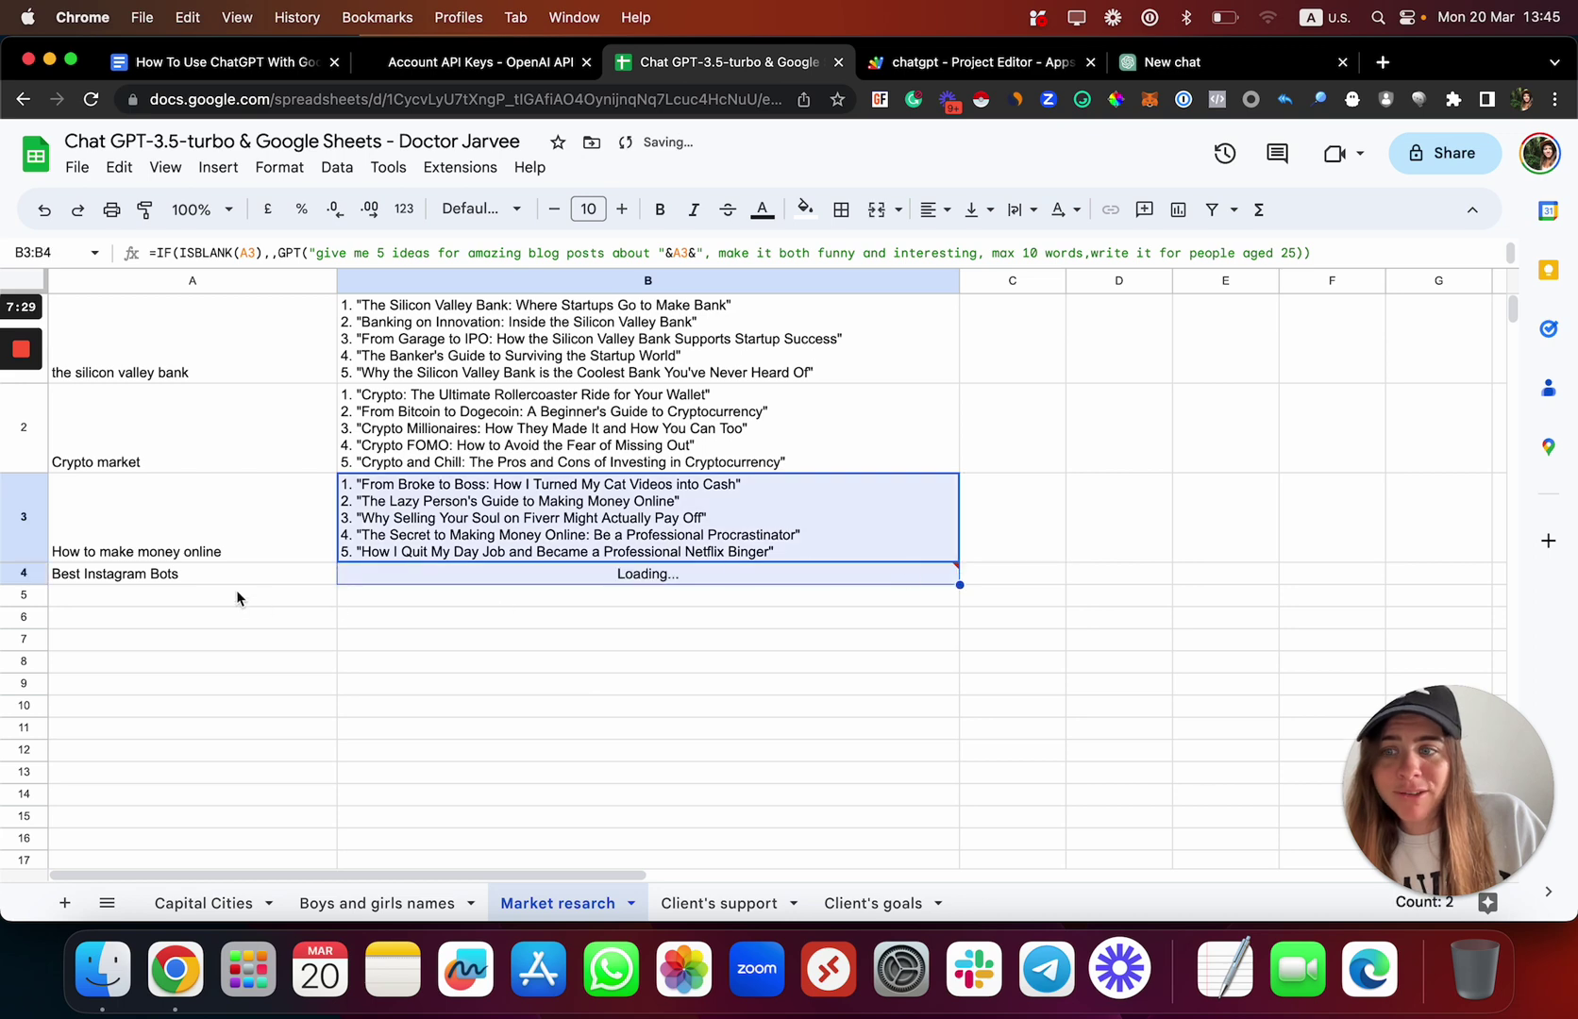
Step: Change the topic in A4 to "Best Instagram growth methods" and fill the formula from B3 down into B4 again
click(154, 576)
double_click(153, 576)
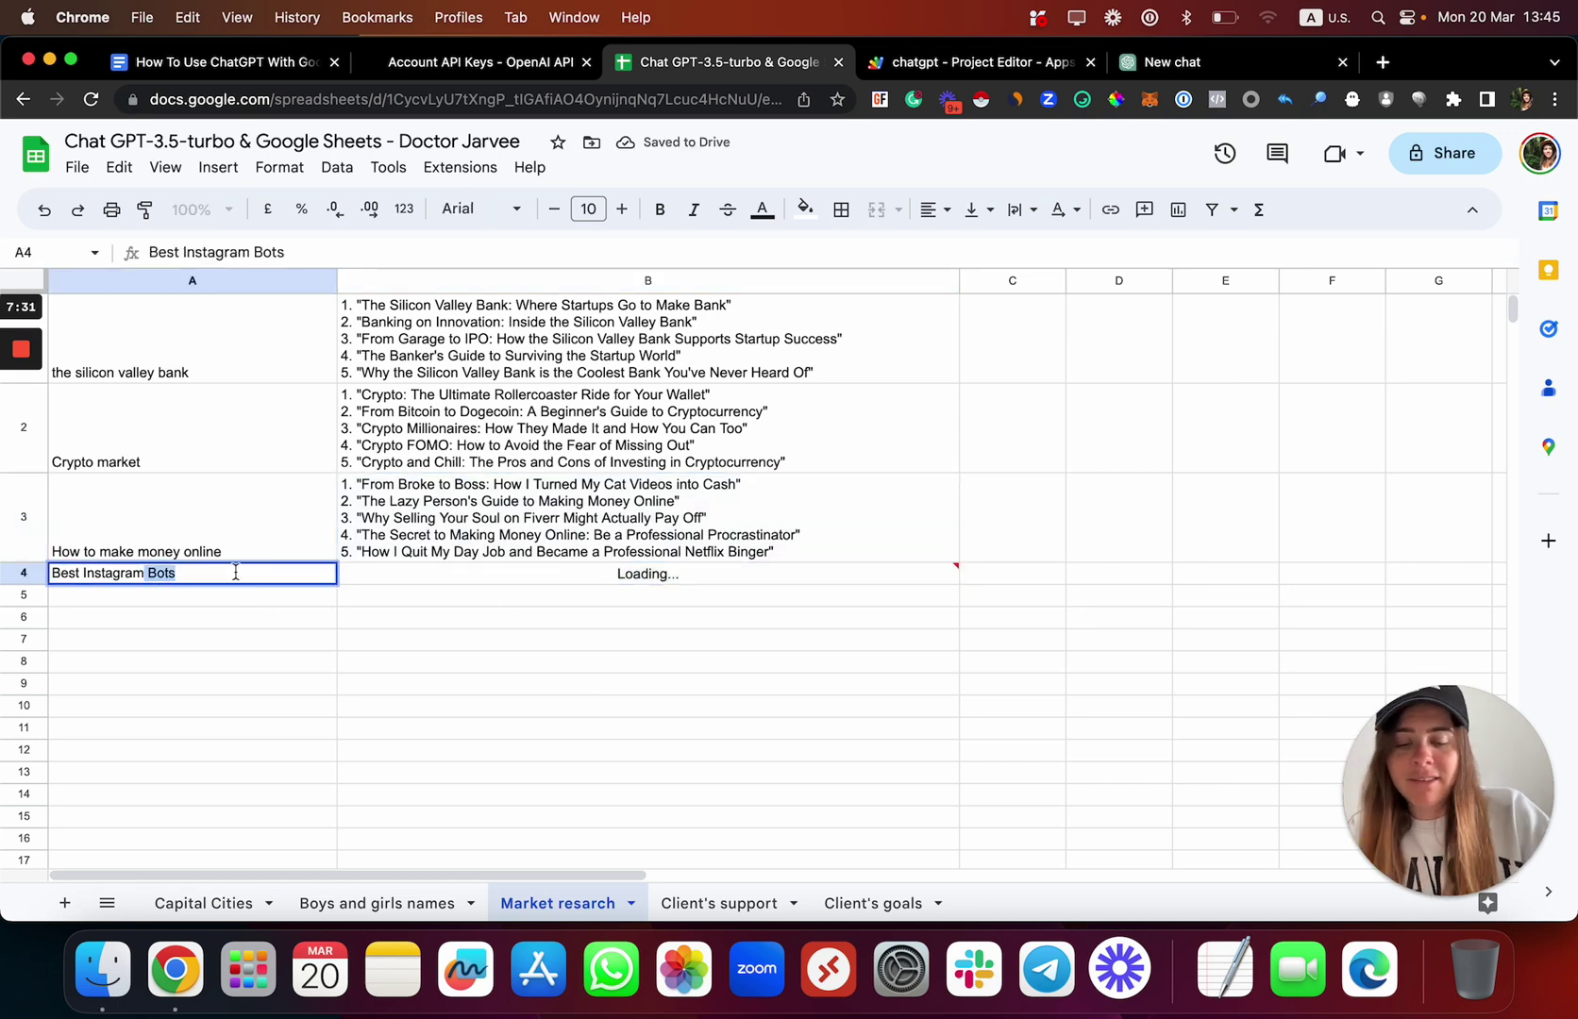
text(growth methods)
key(Return)
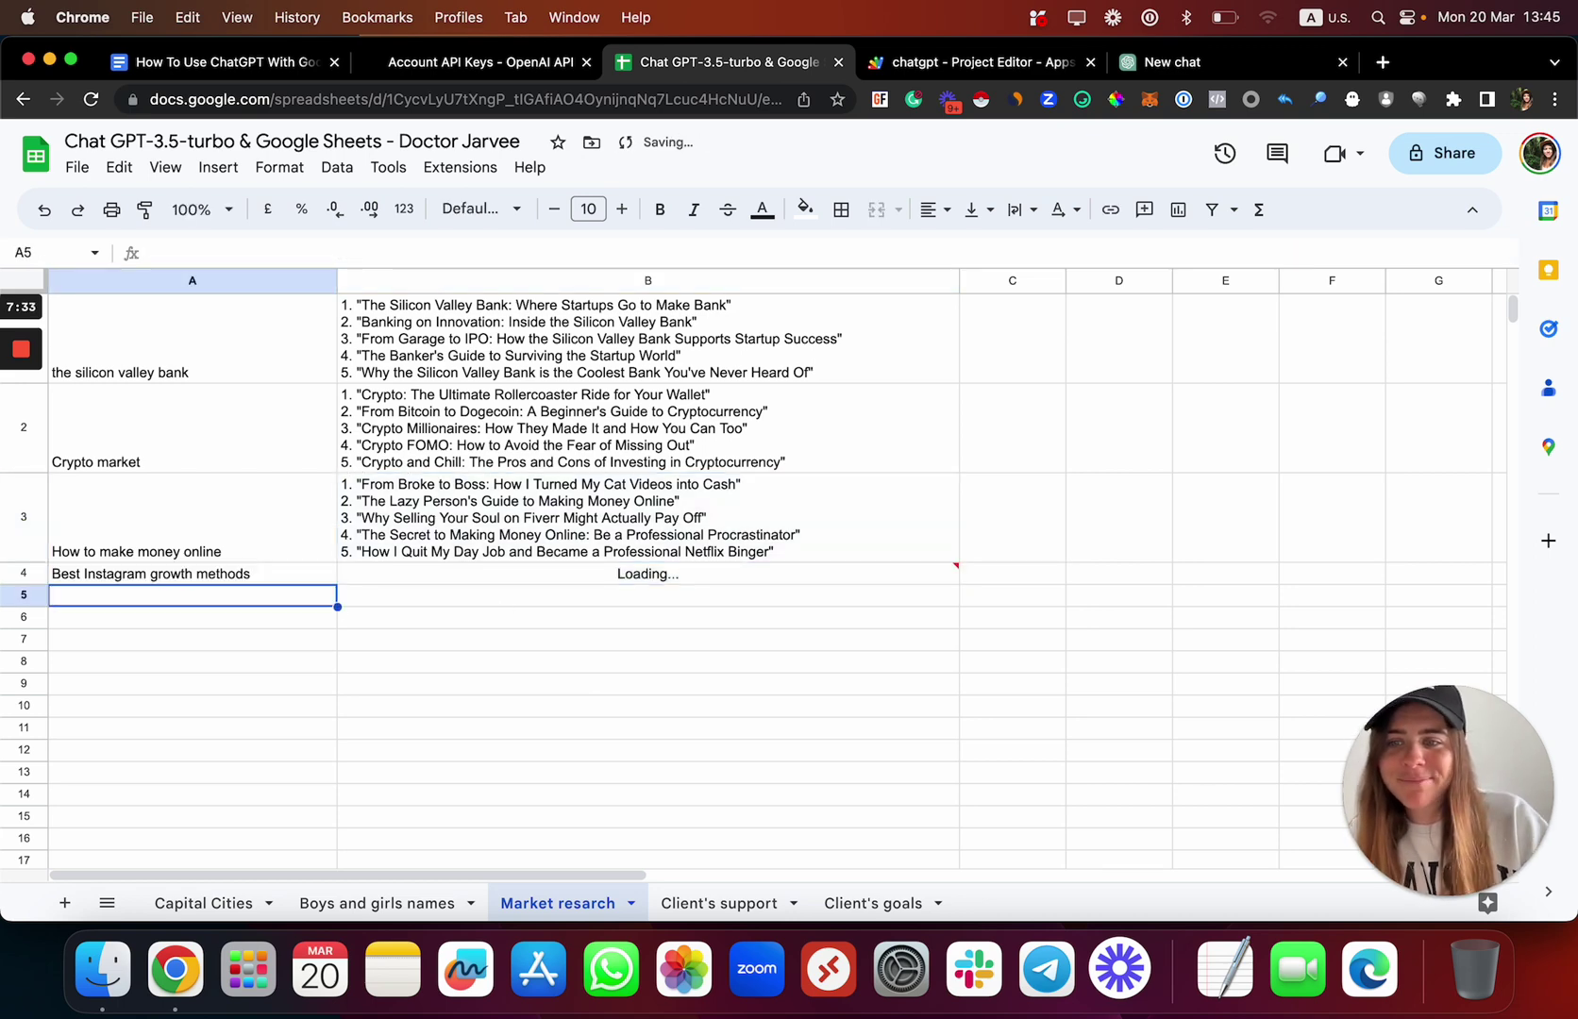
click(698, 524)
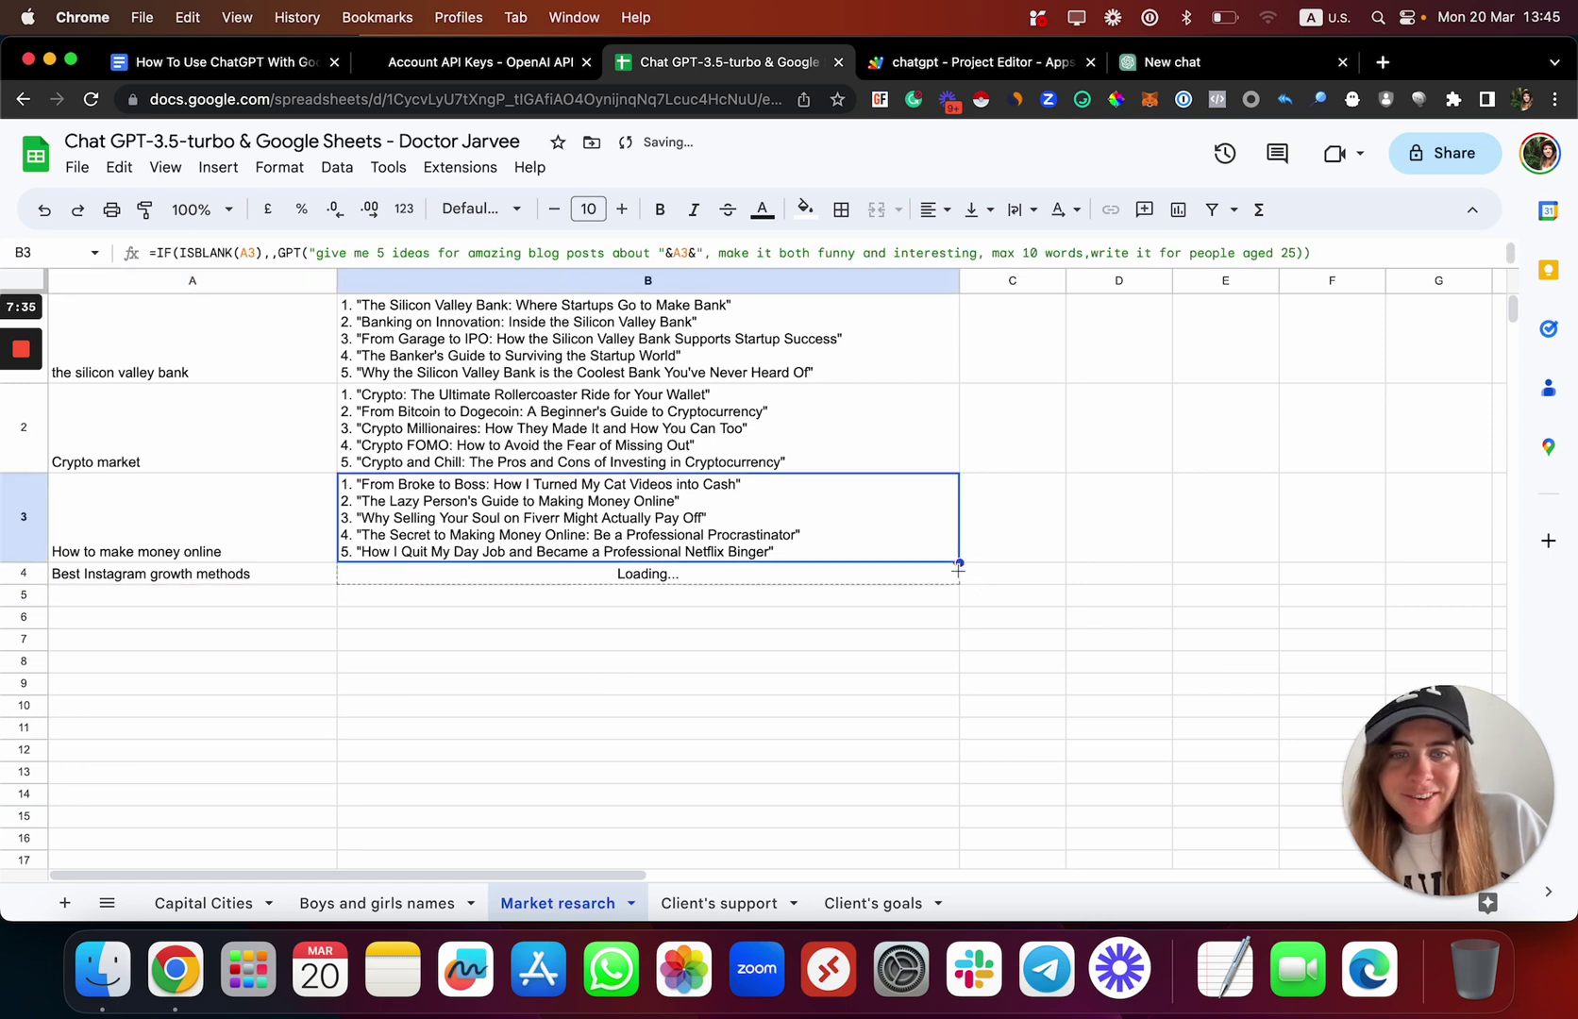
drag(959, 564, 961, 581)
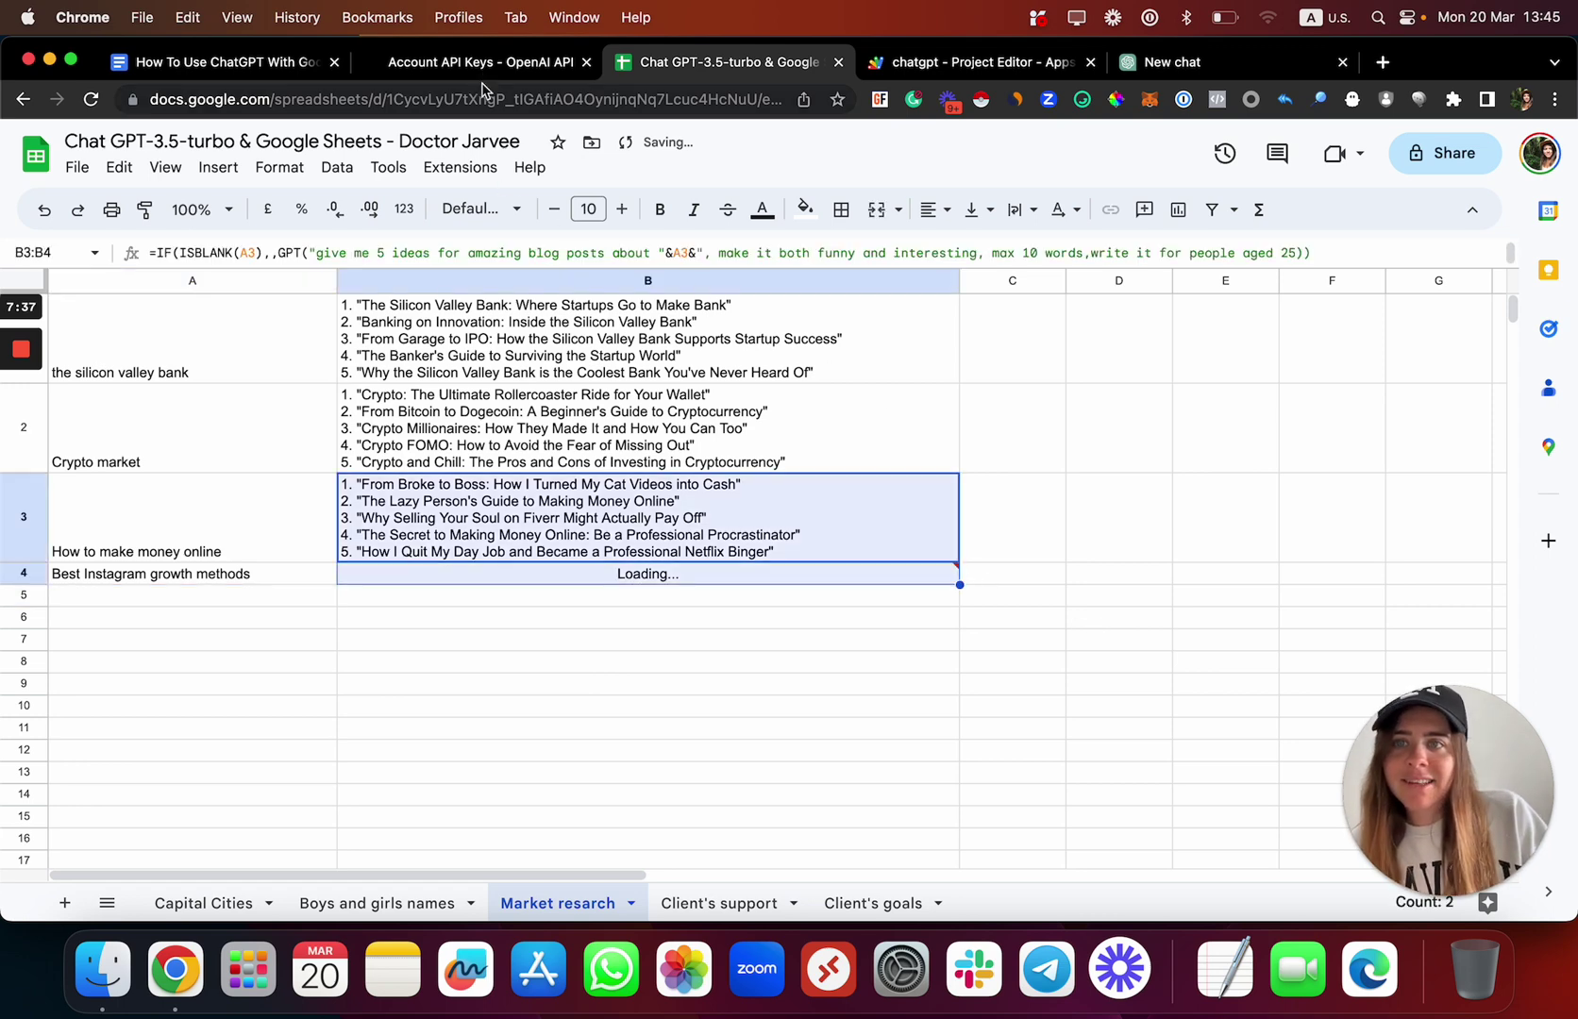
Step: Switch to the "How To Use ChatGPT With Google Sheet?" document and locate the MAX_TOKENS constant in the code
click(272, 62)
scroll(683, 448, down, 20)
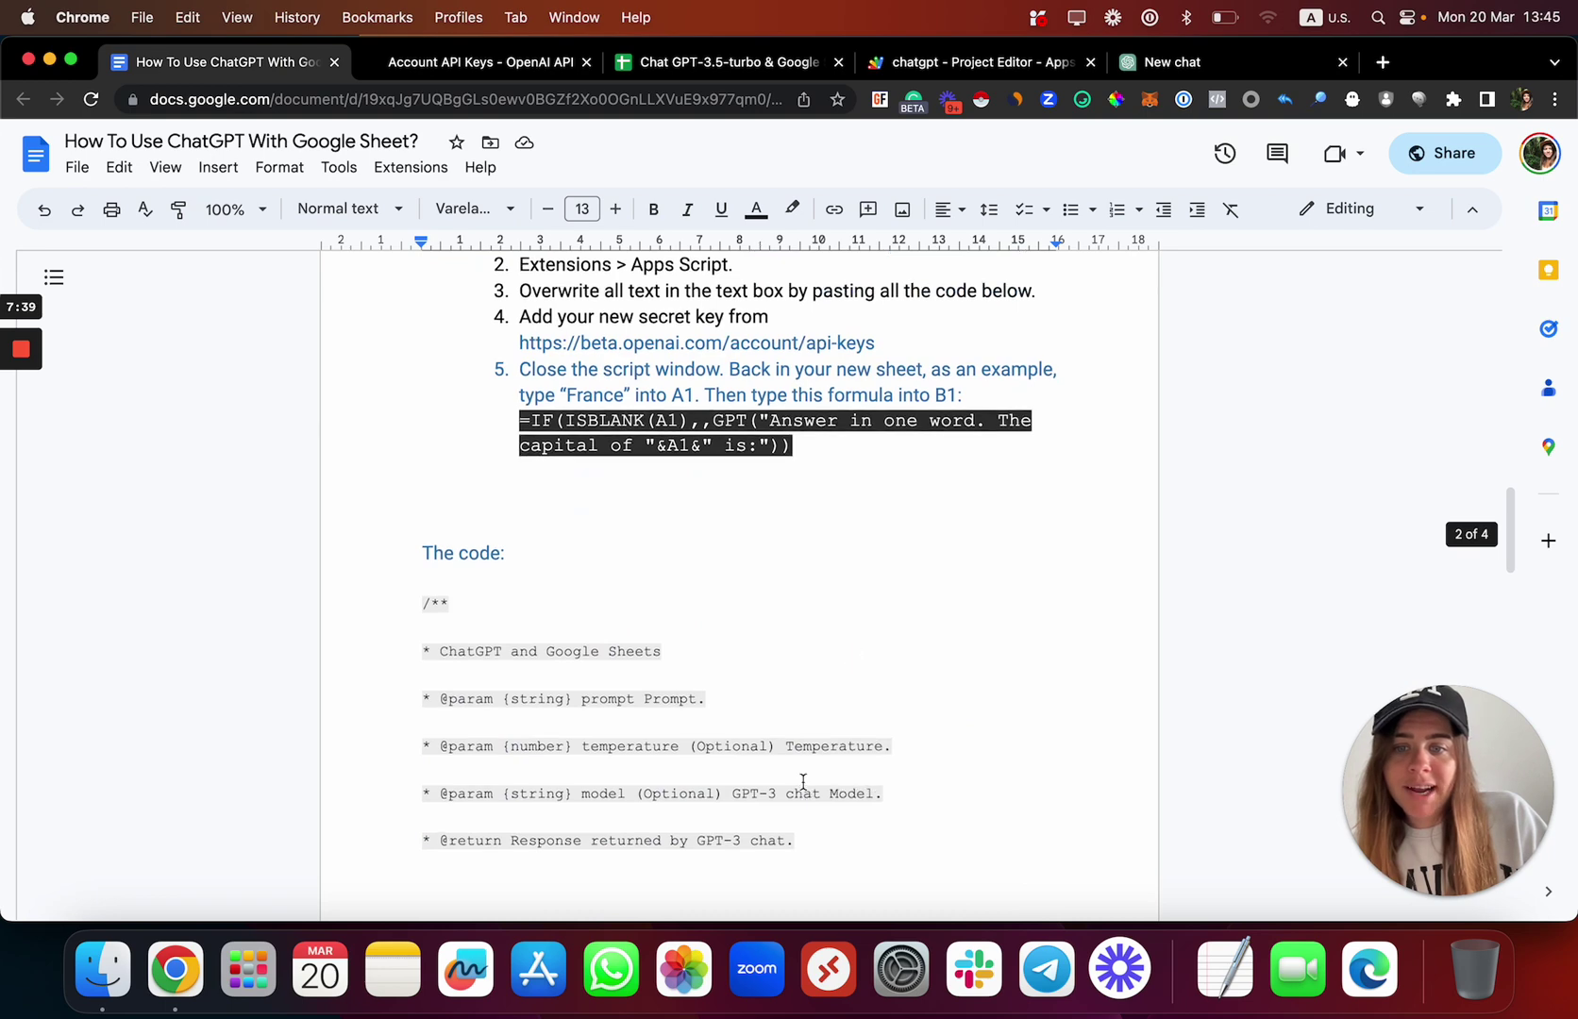
scroll(796, 746, down, 2)
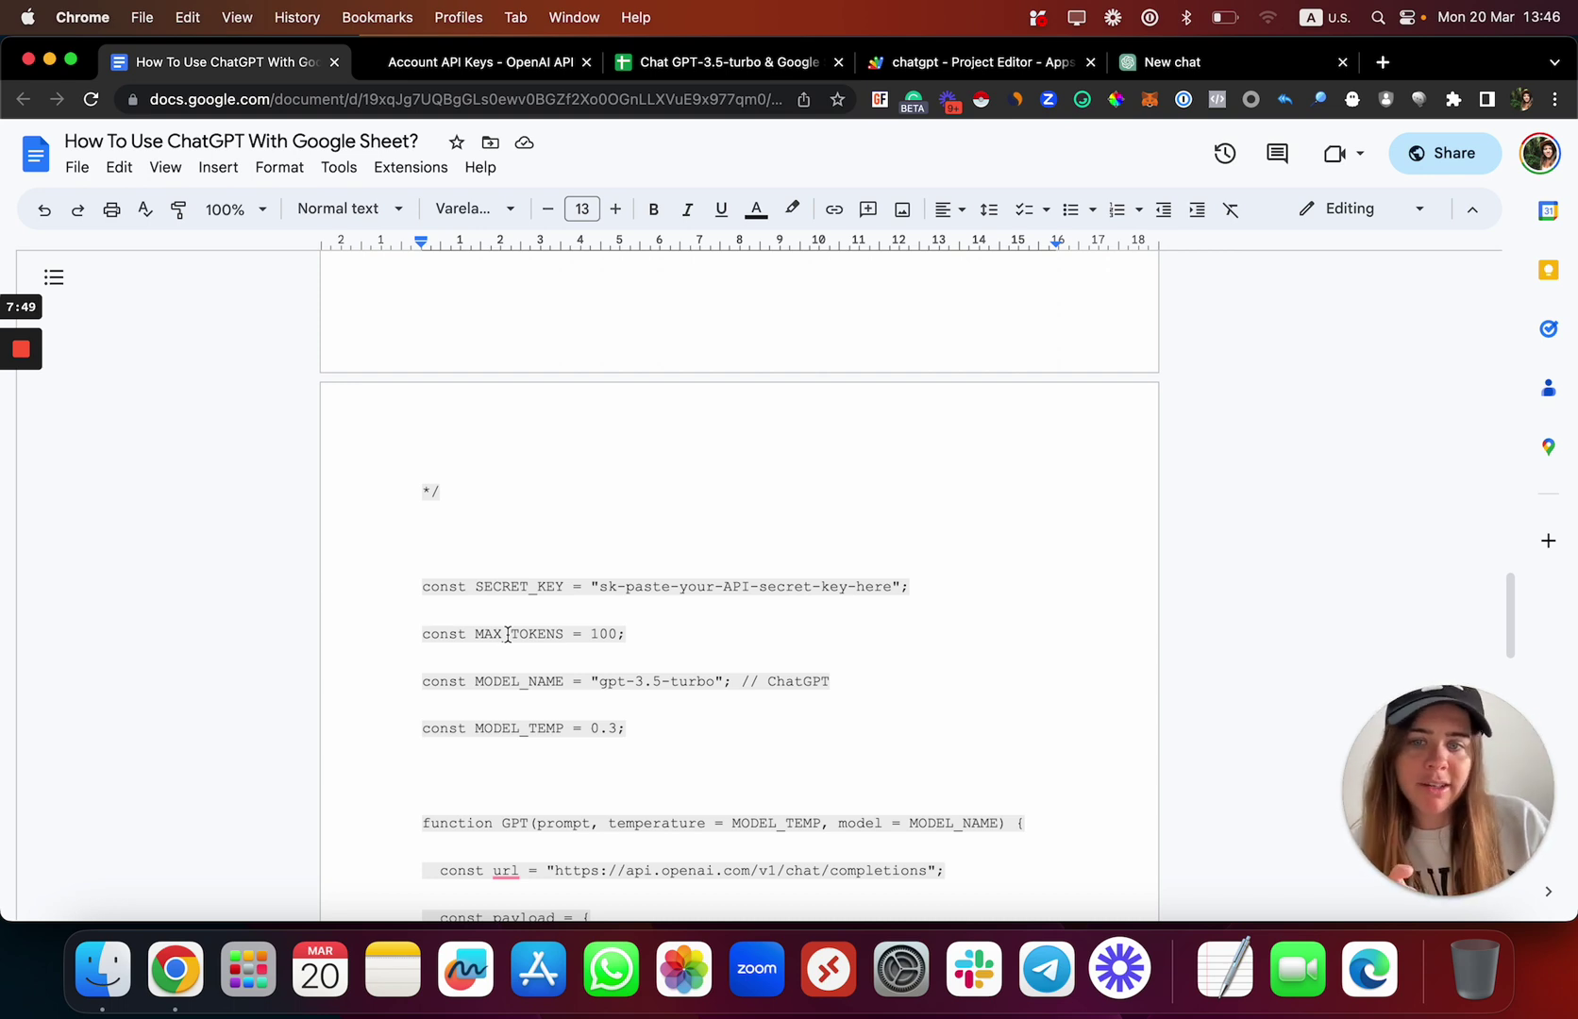
Step: Try replacing the first digit of the MAX_TOKENS value with 3 and undo the change
drag(590, 635, 599, 636)
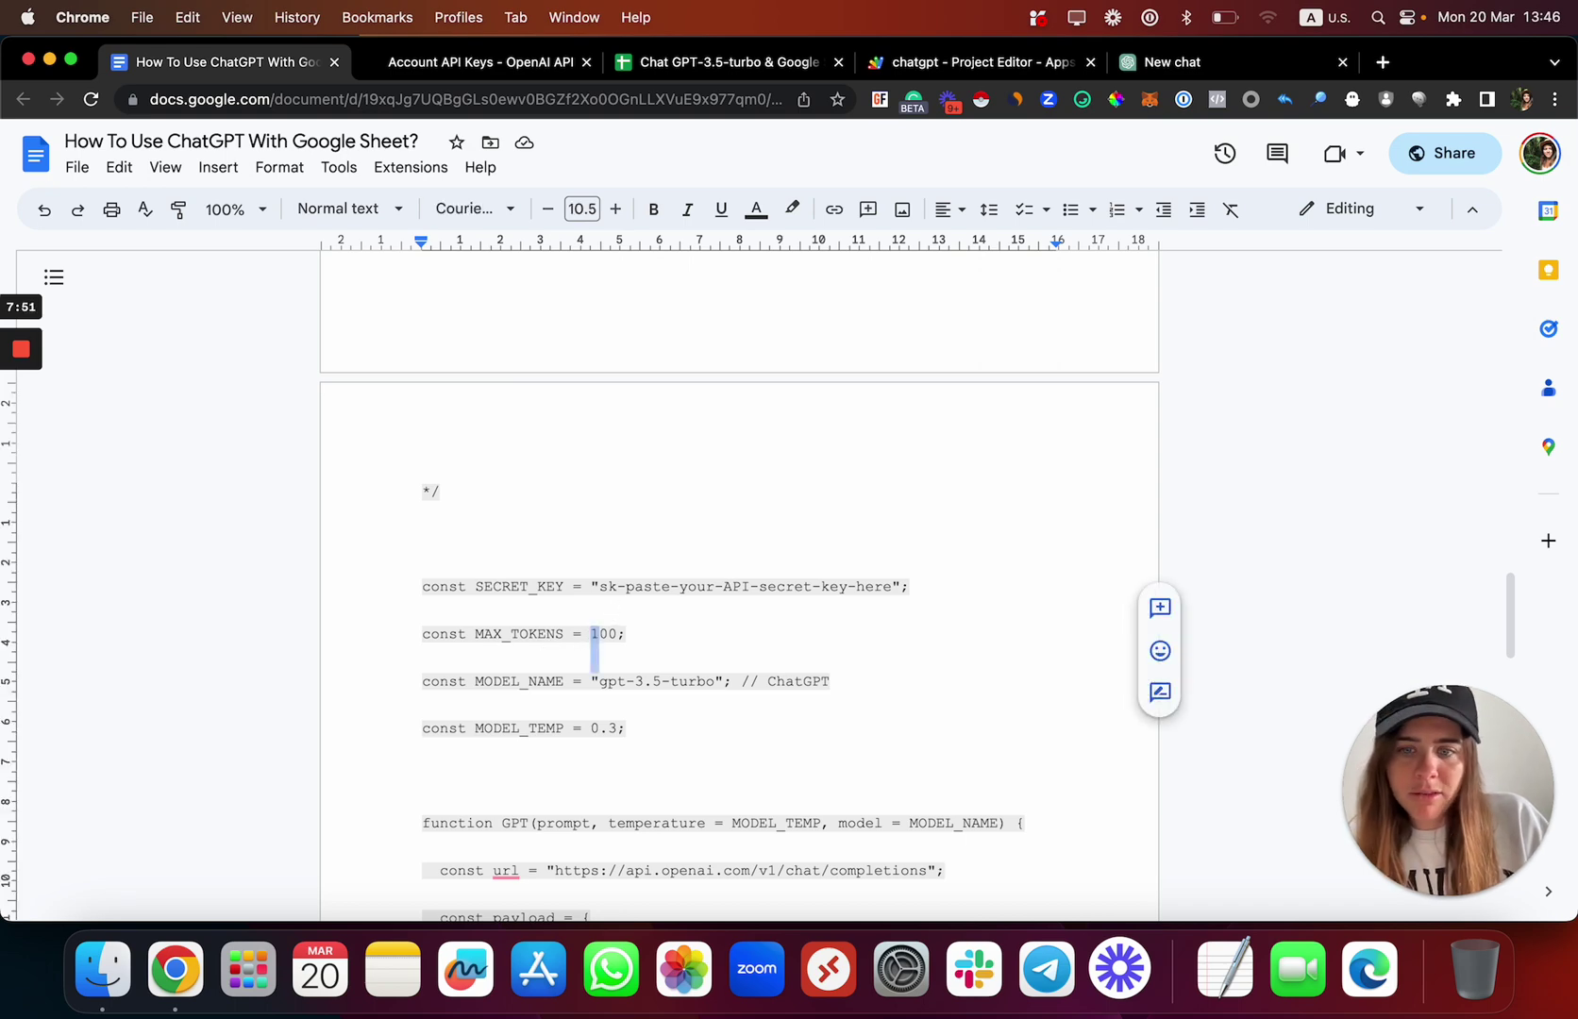
text(3)
key(super+z)
Step: Review the remaining script code and the example file link at the document's start, and return to the Market research sheet
scroll(627, 648, down, 10)
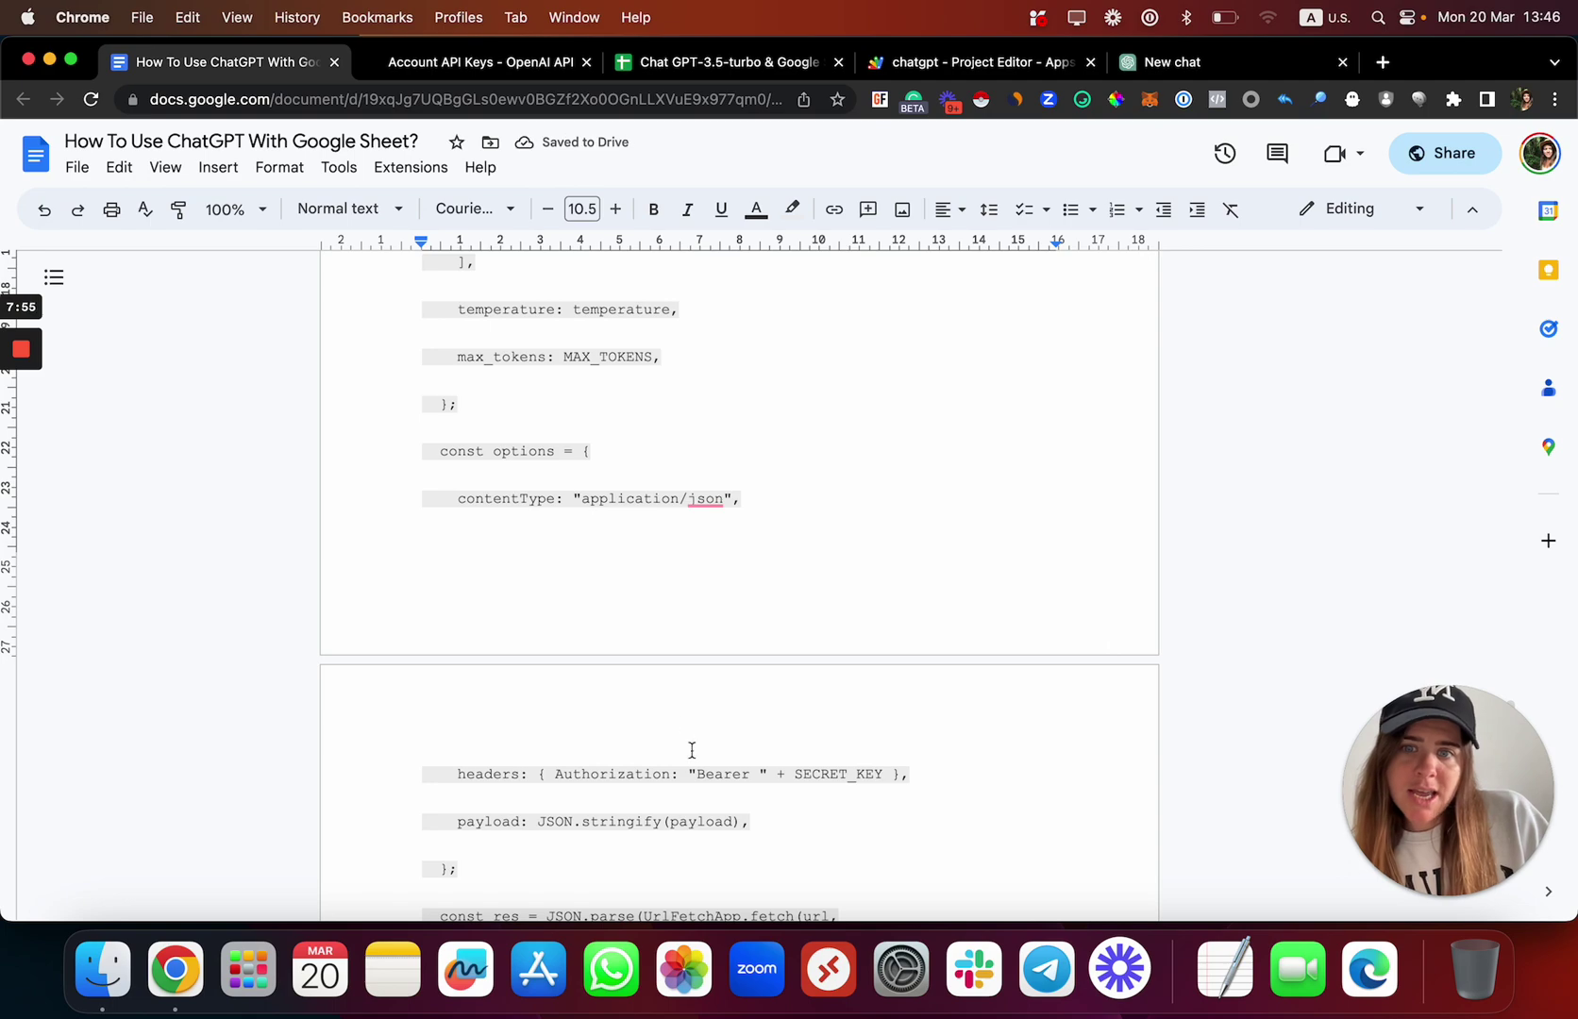
scroll(692, 745, up, 15)
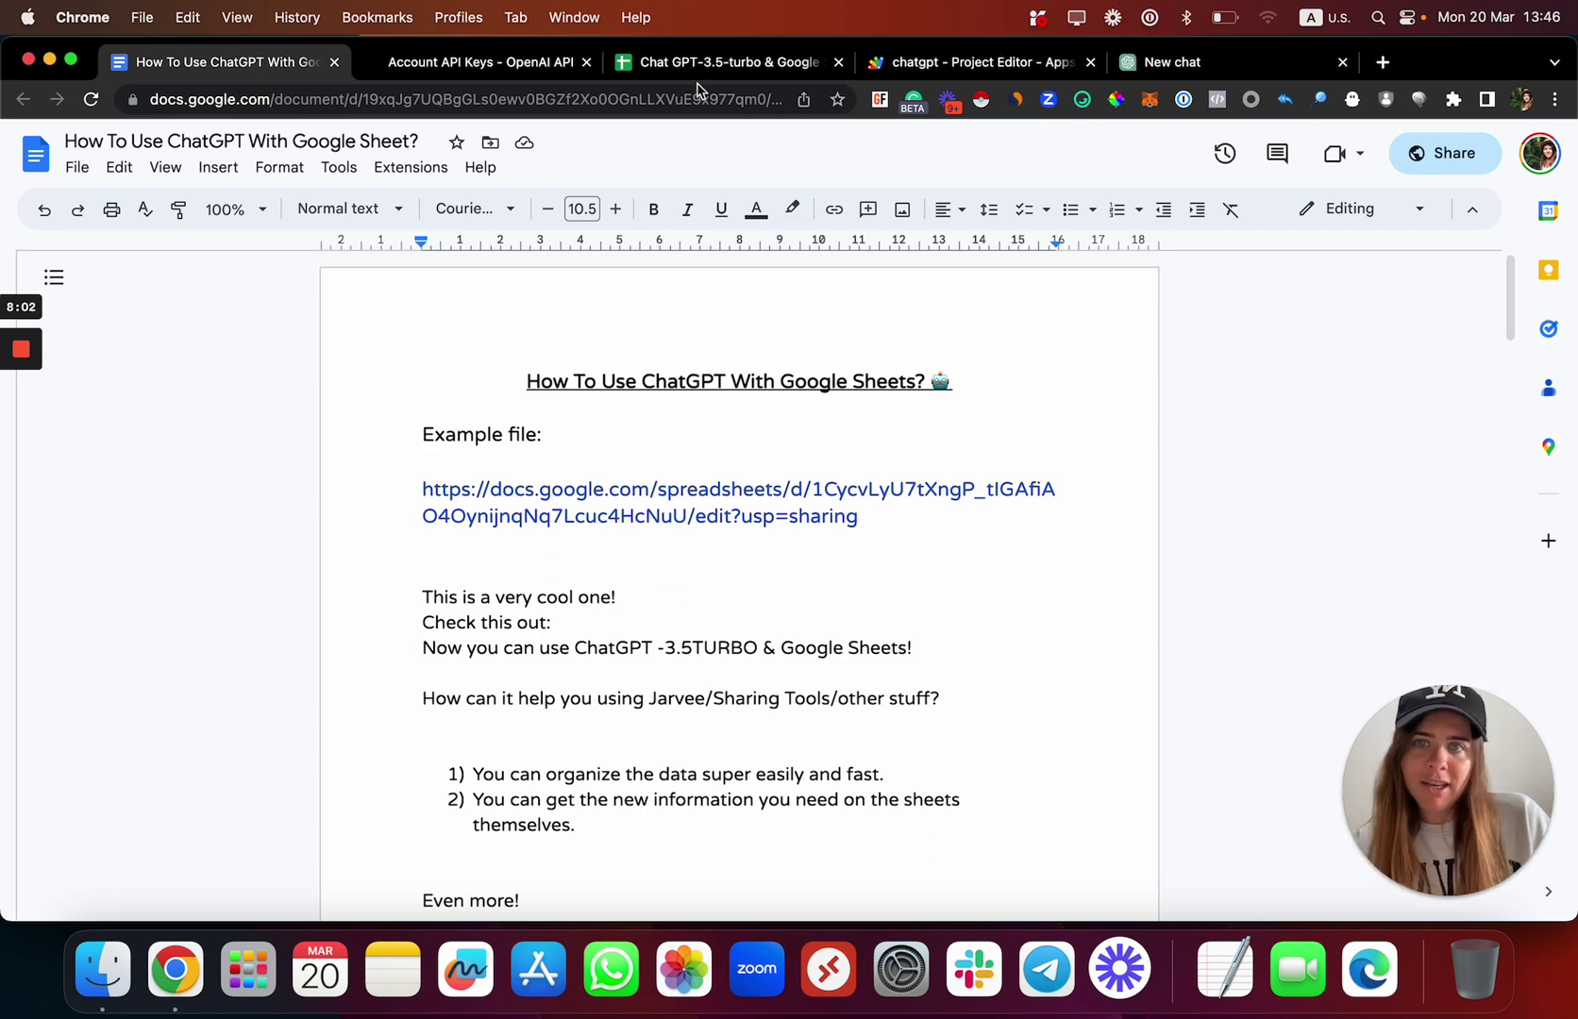
click(719, 59)
click(702, 751)
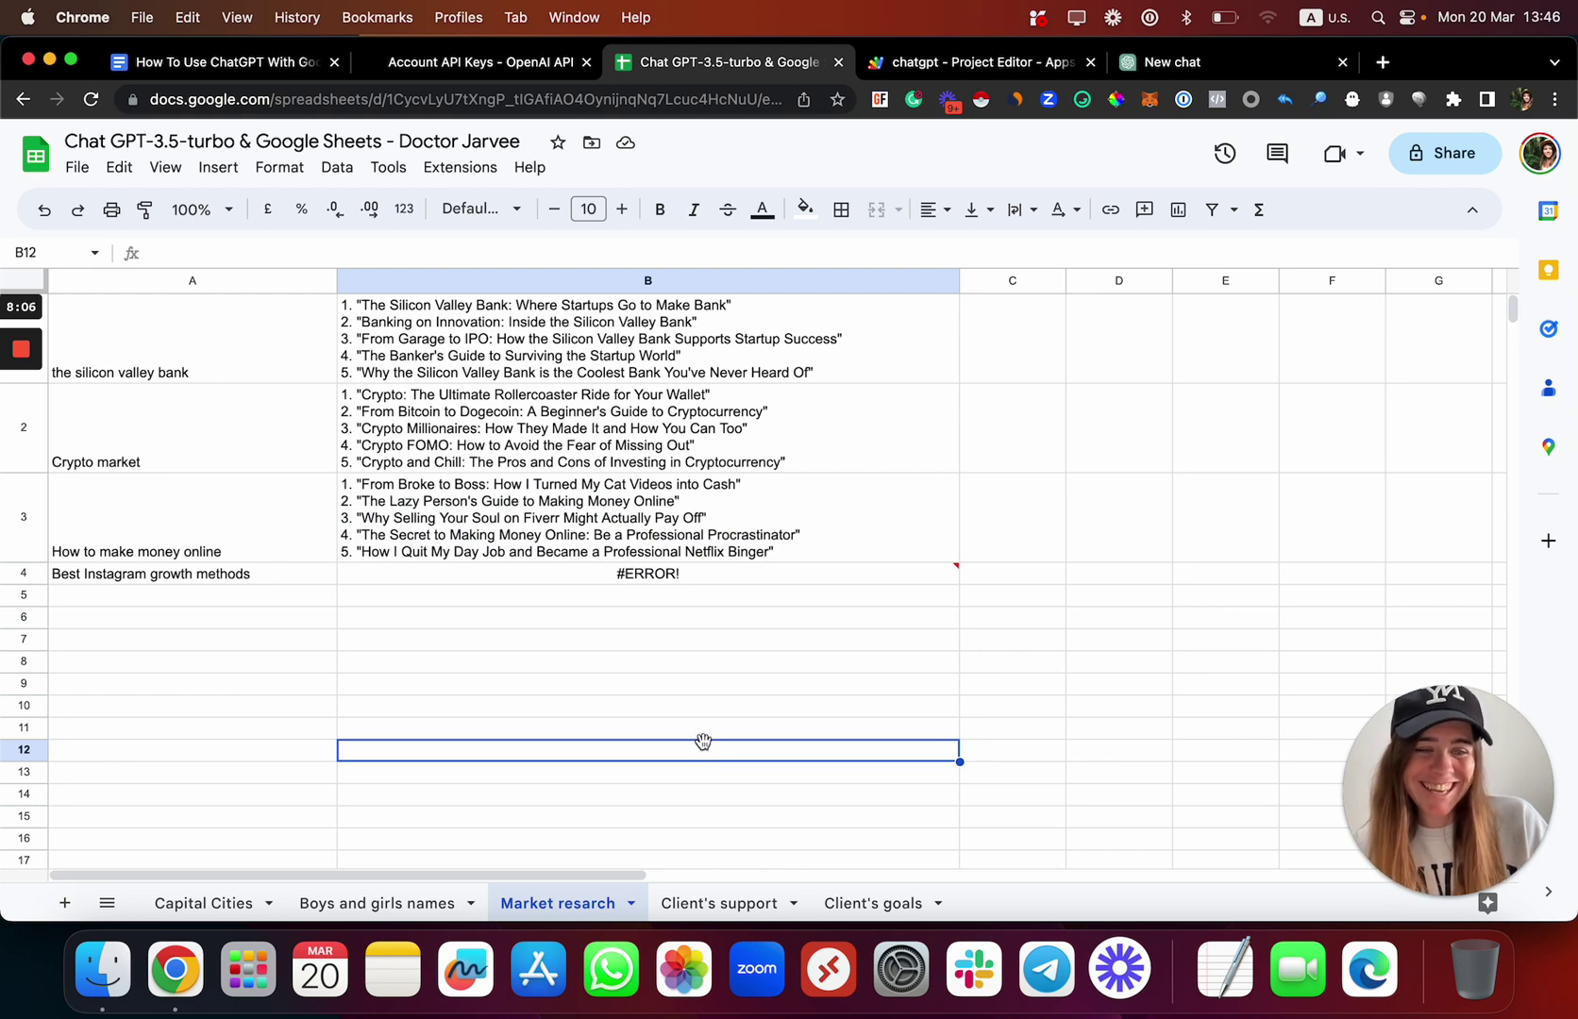
click(1531, 810)
drag(1531, 810, 219, 779)
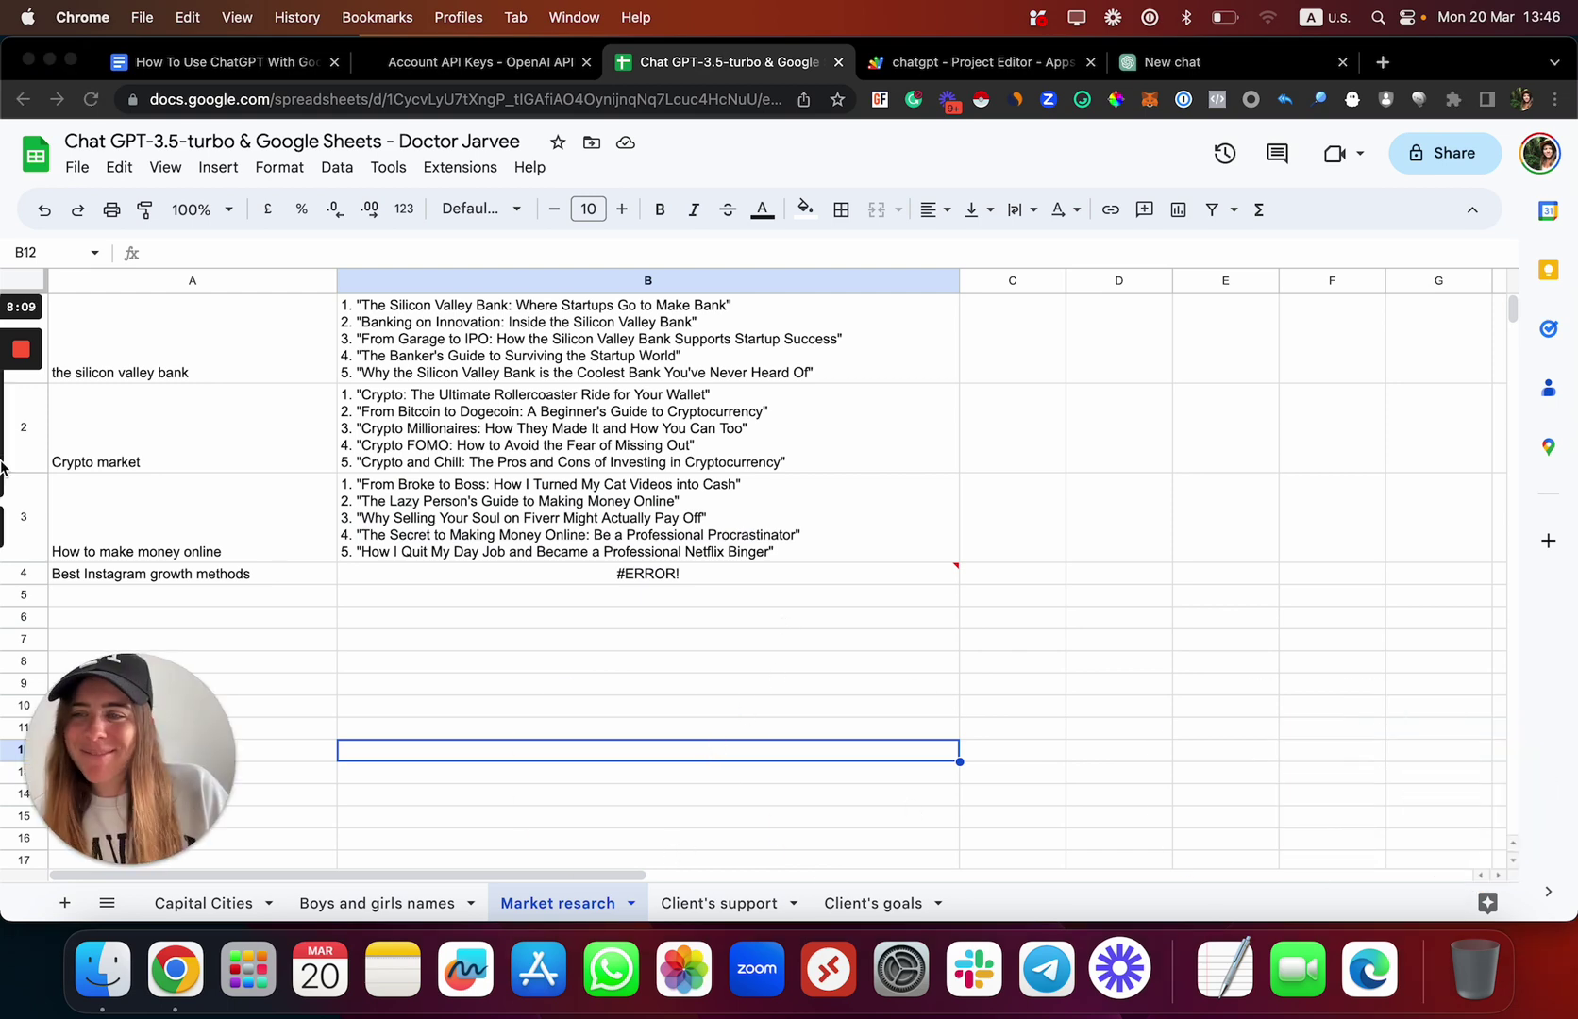